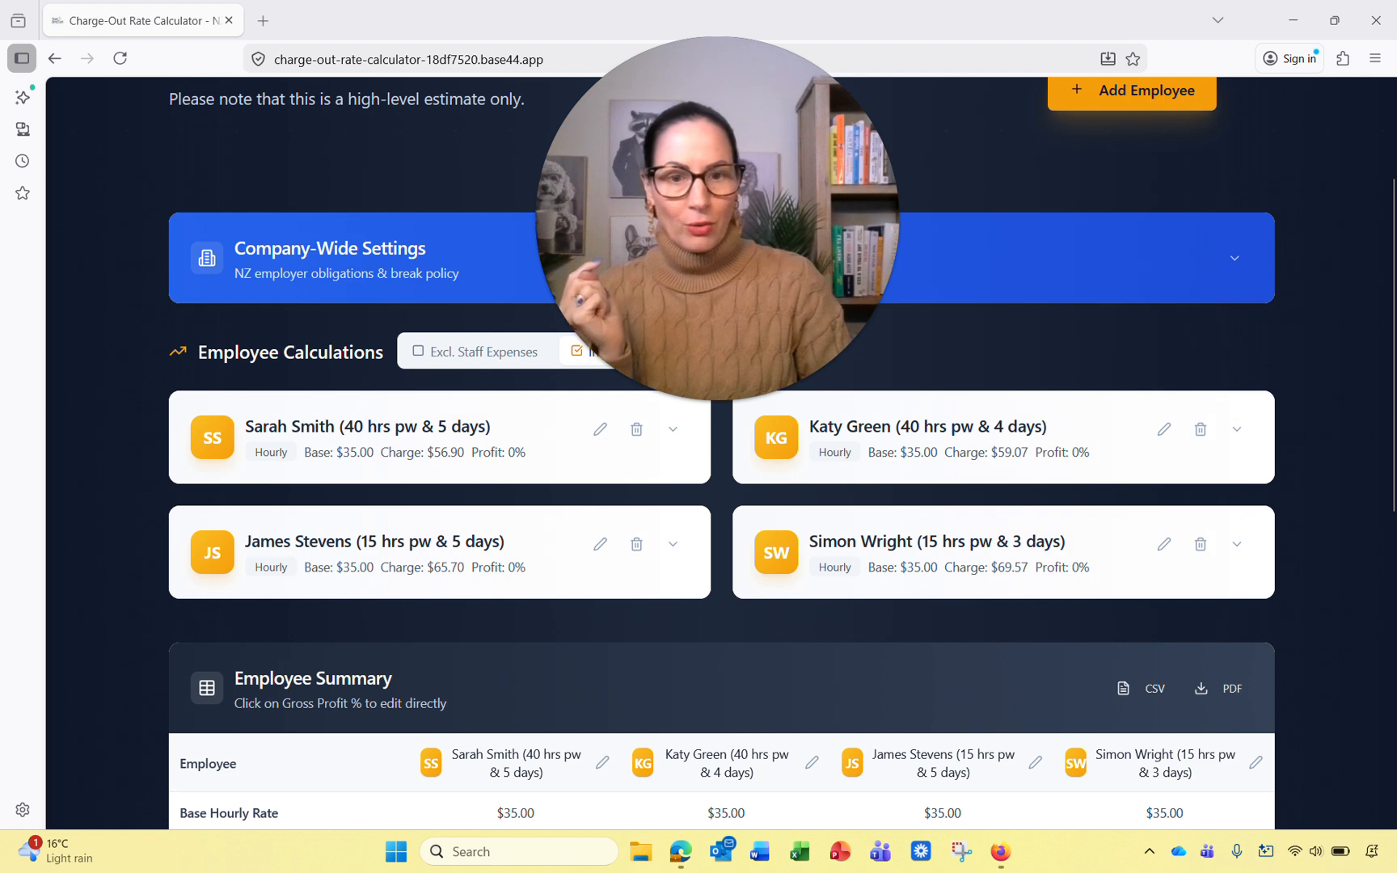
Step: Expand and collapse the employee cards to review their rate breakdowns
click(917, 457)
click(370, 453)
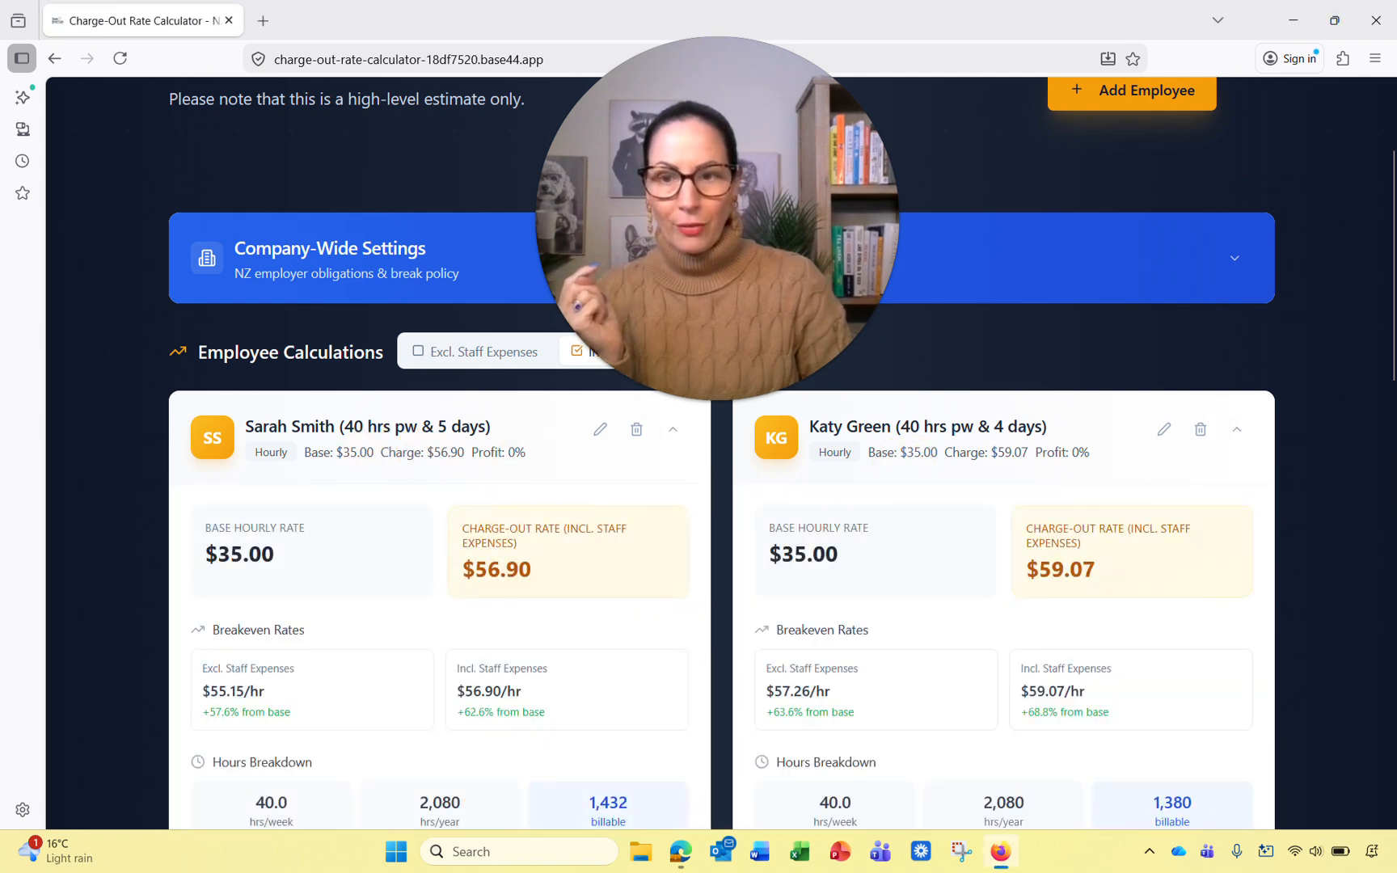
click(673, 429)
click(1237, 429)
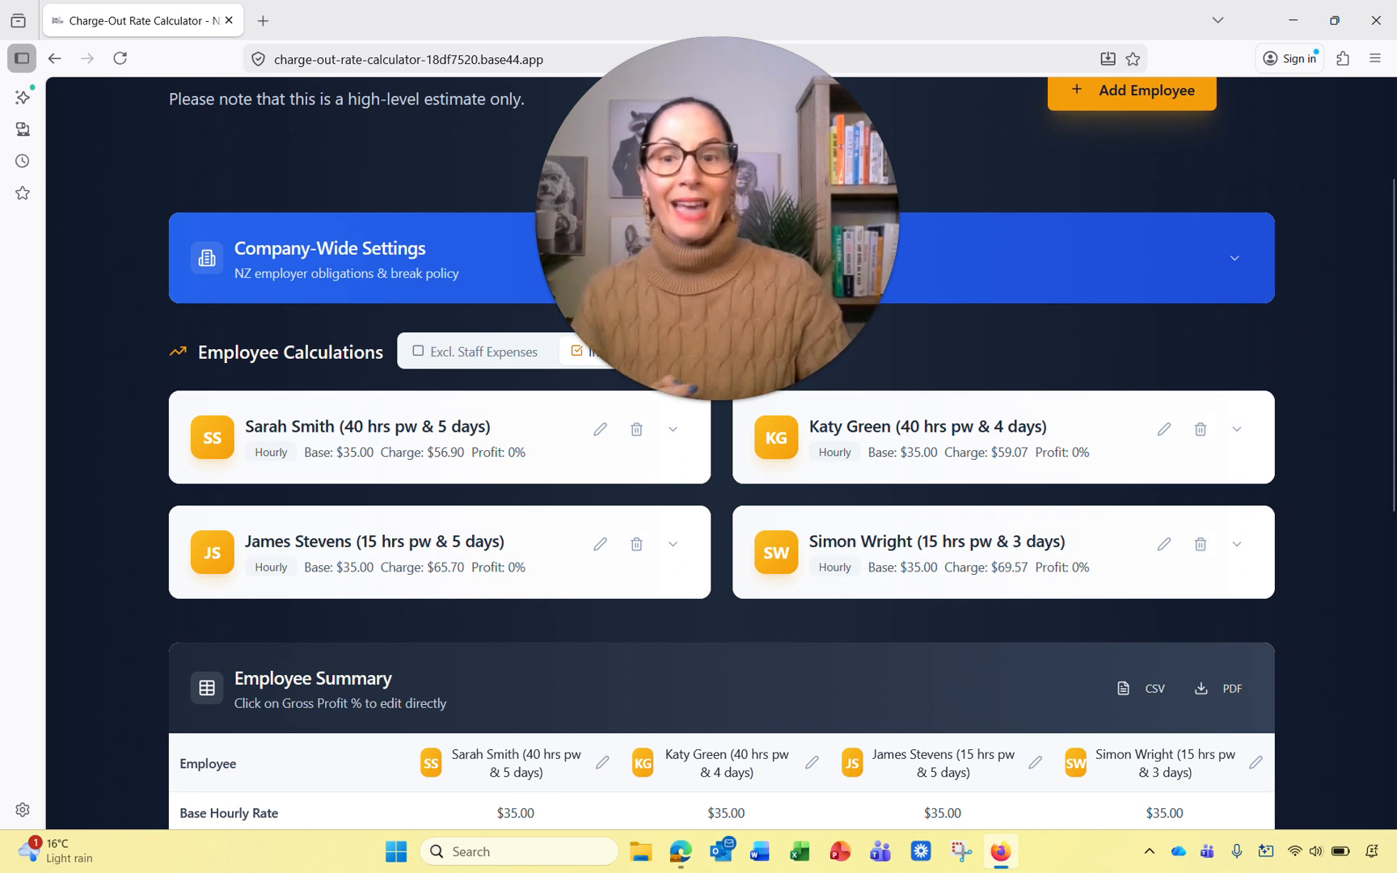
drag(718, 234, 923, 232)
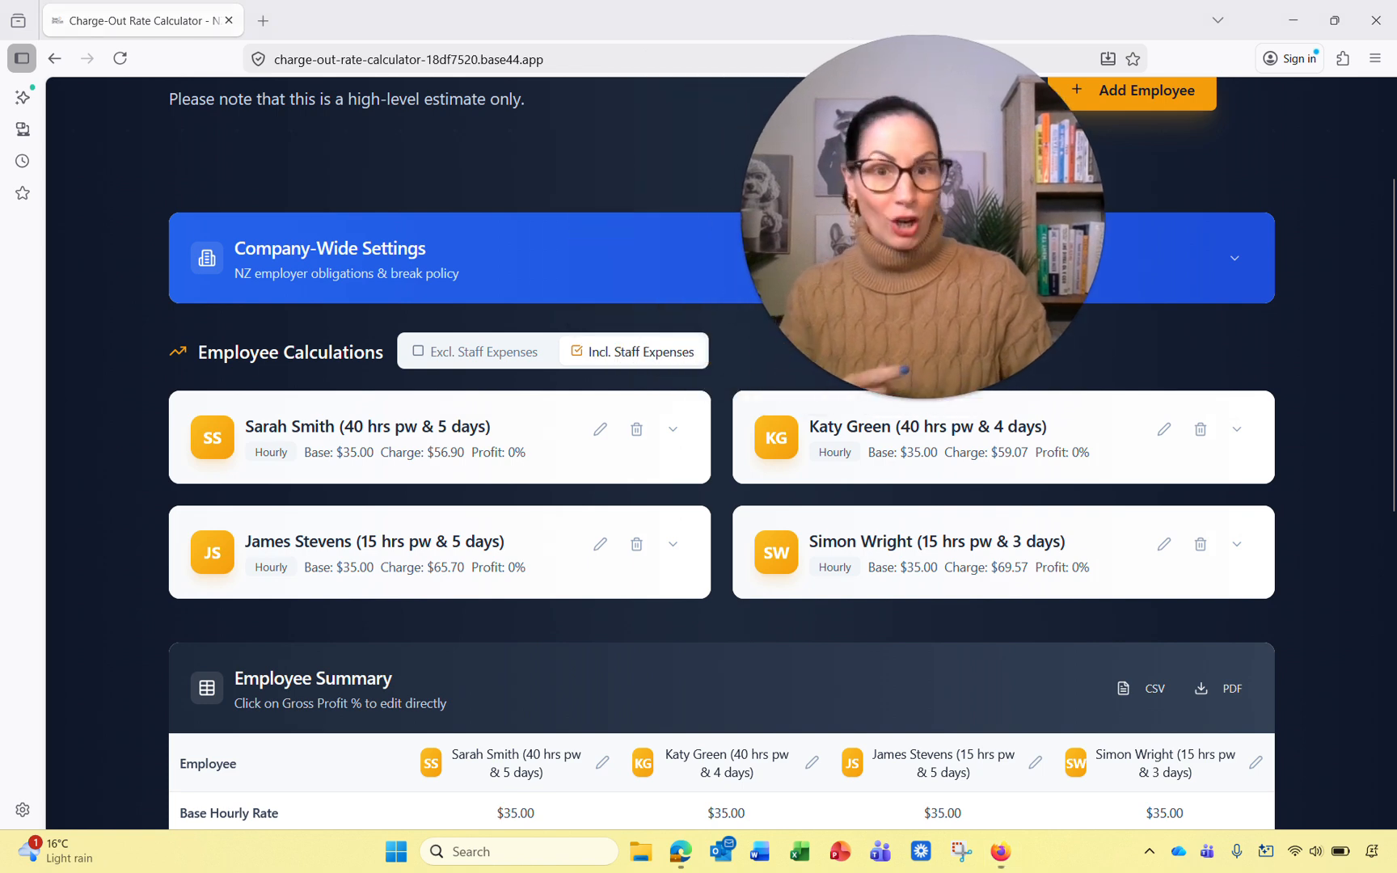
Step: Switch all charge-out rates to exclude staff expenses, then bring the empty calculator window into view
click(475, 351)
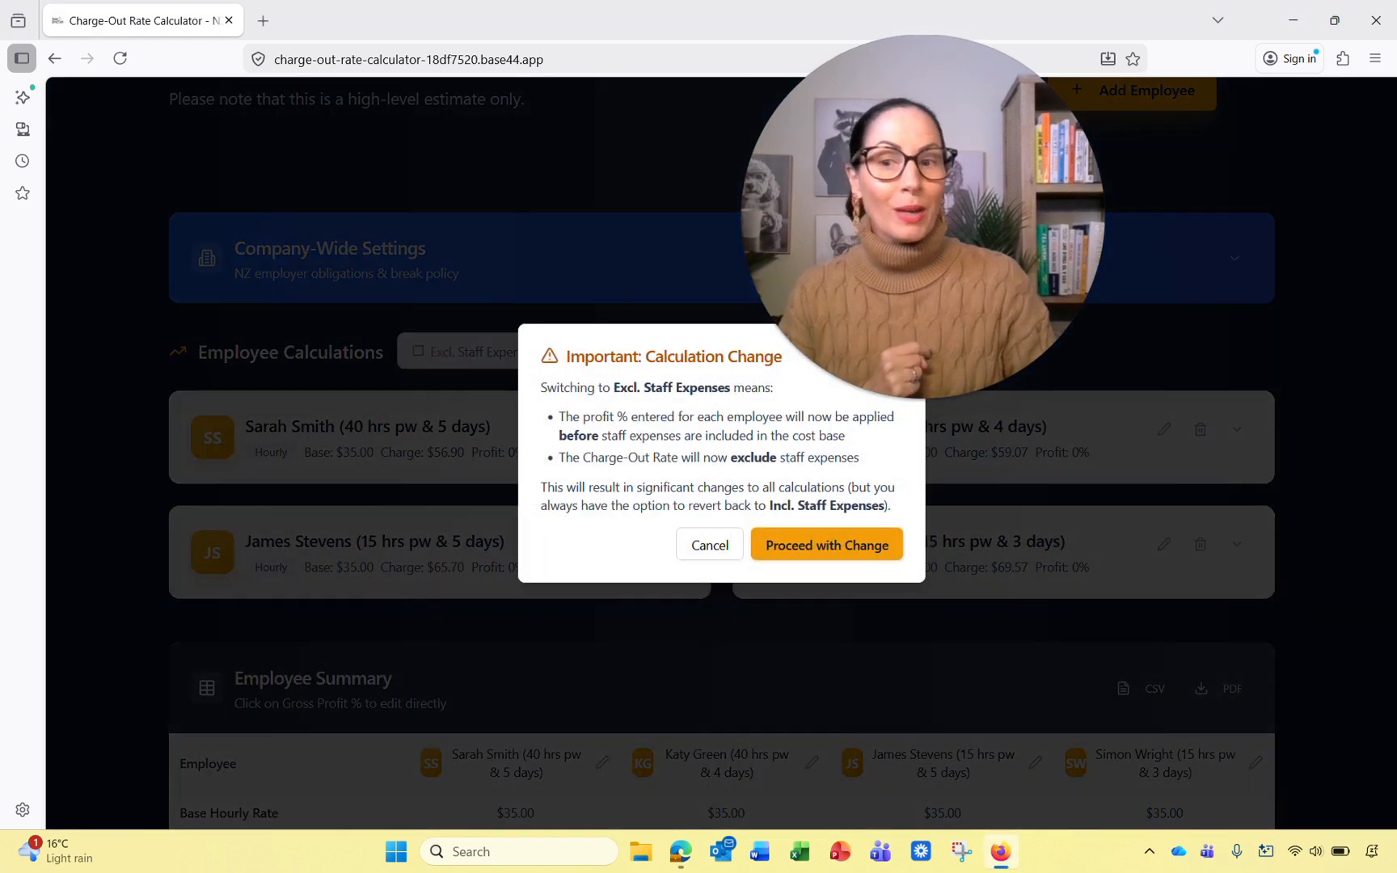
click(826, 544)
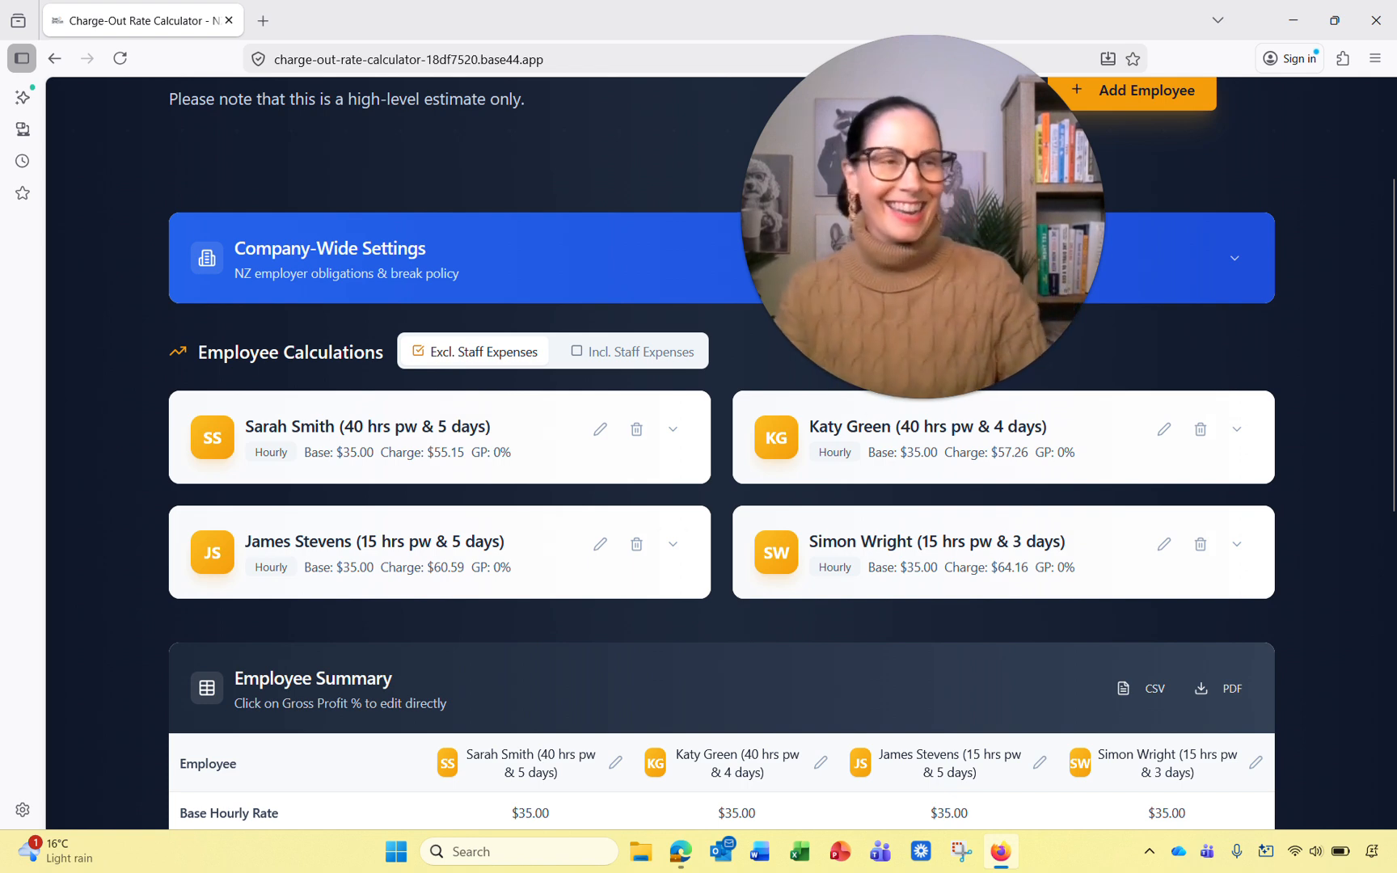
drag(970, 872, 587, 3)
drag(923, 216, 709, 214)
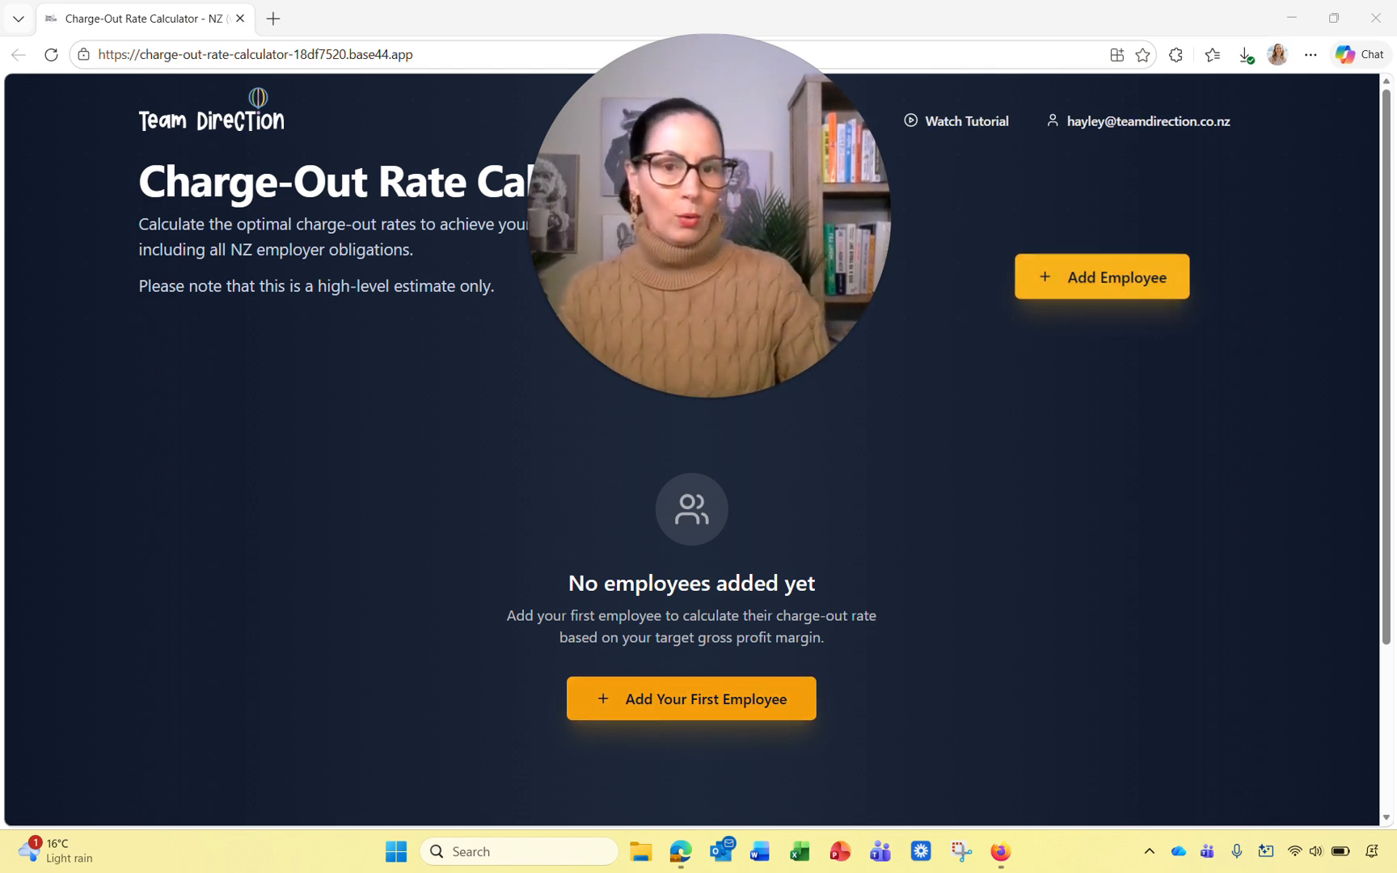
Step: Start adding the first employee, bringing up the calculation-mode confirmation
click(1102, 277)
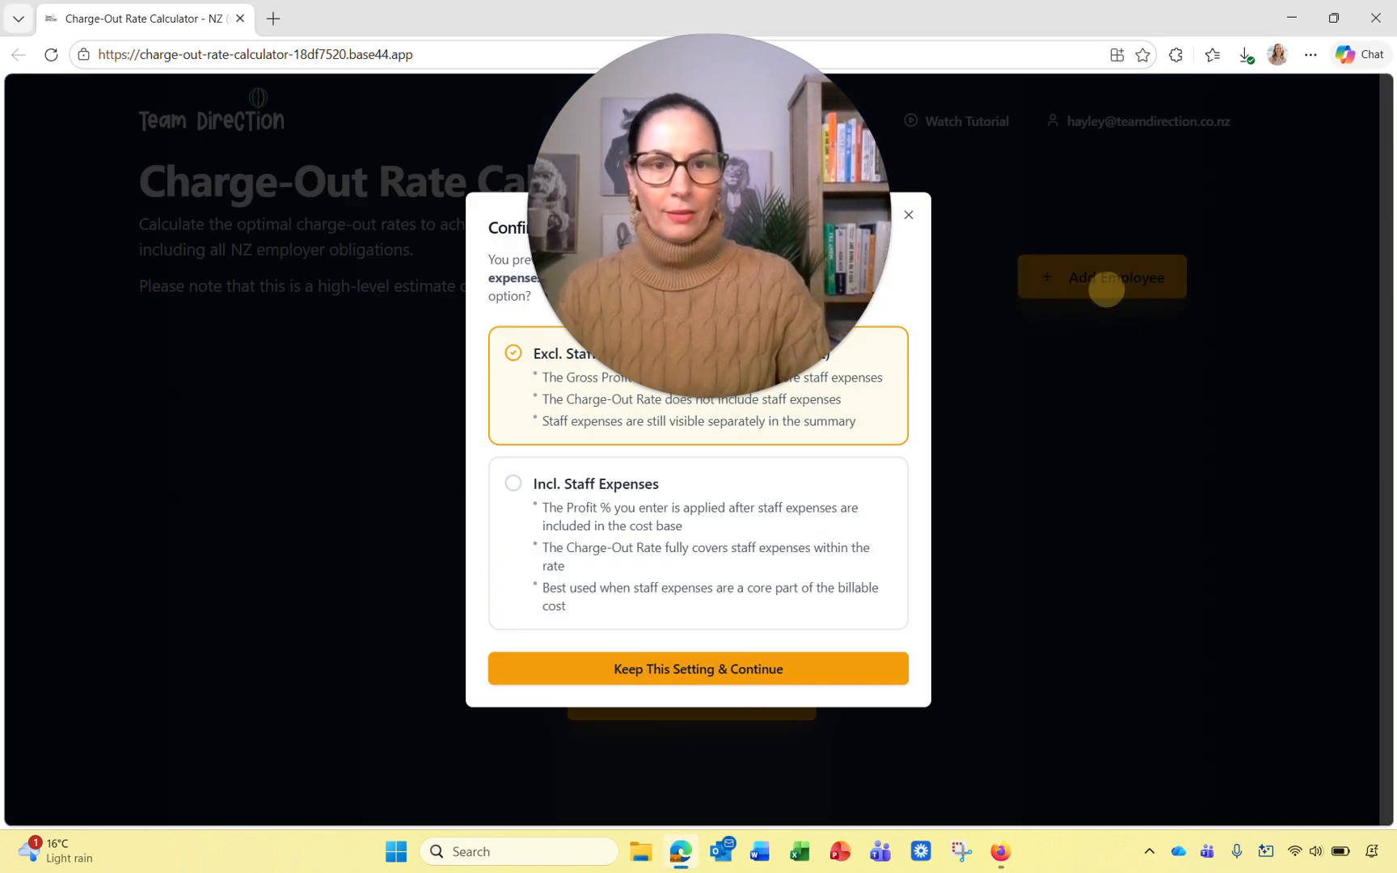
drag(655, 370, 1052, 411)
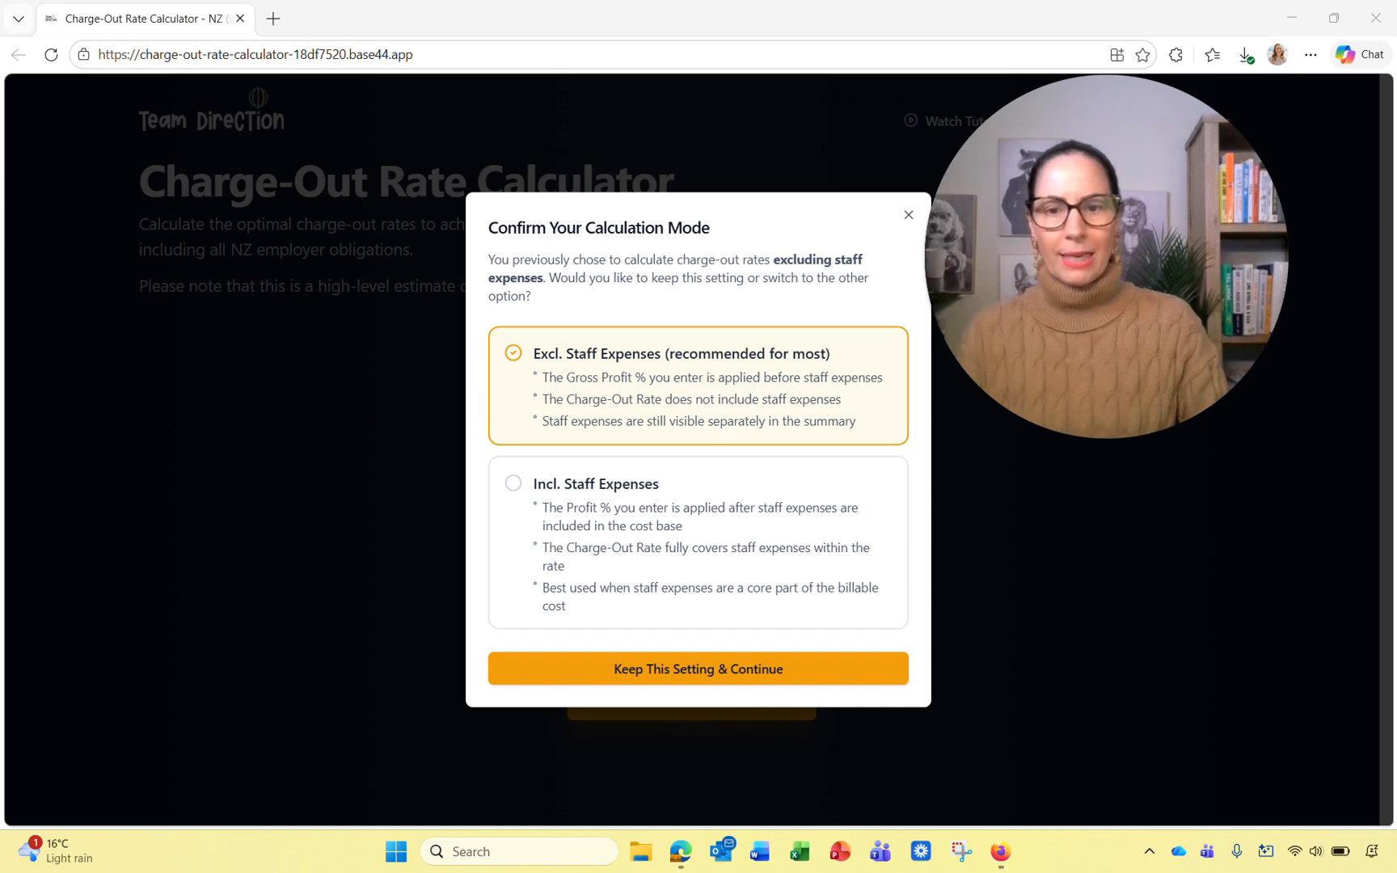
click(699, 669)
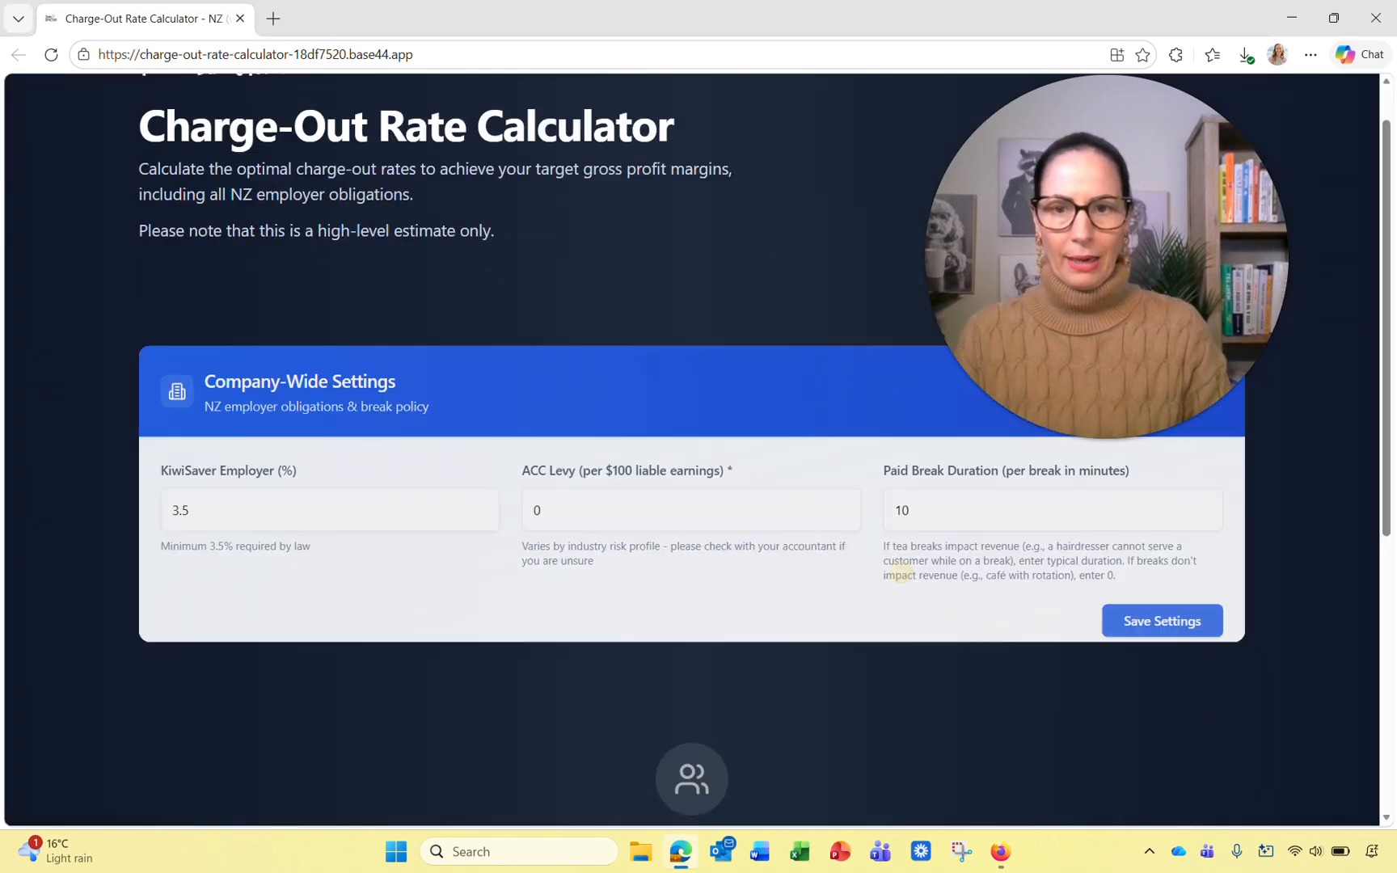
drag(1107, 257, 878, 529)
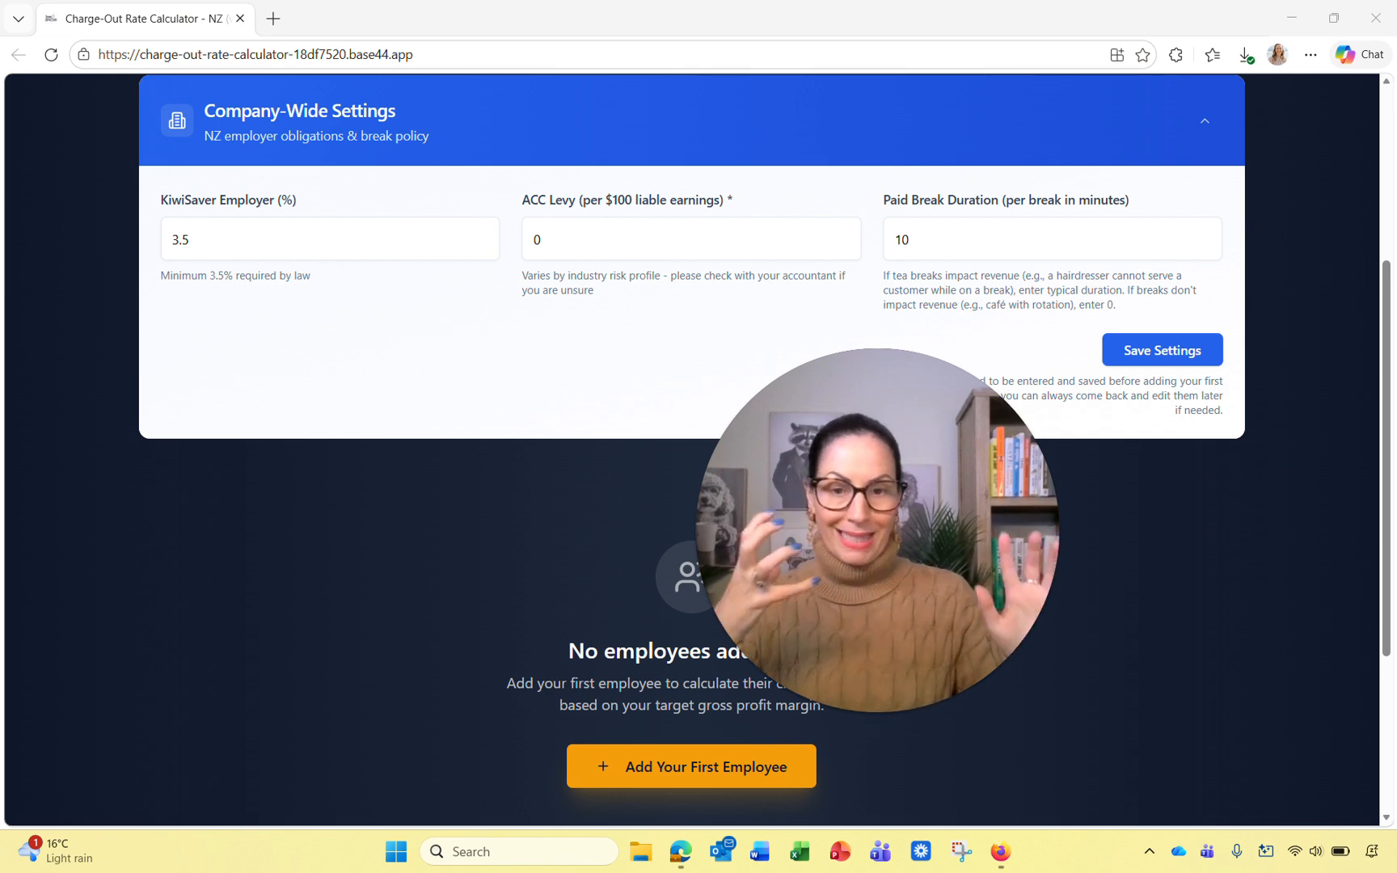
click(295, 237)
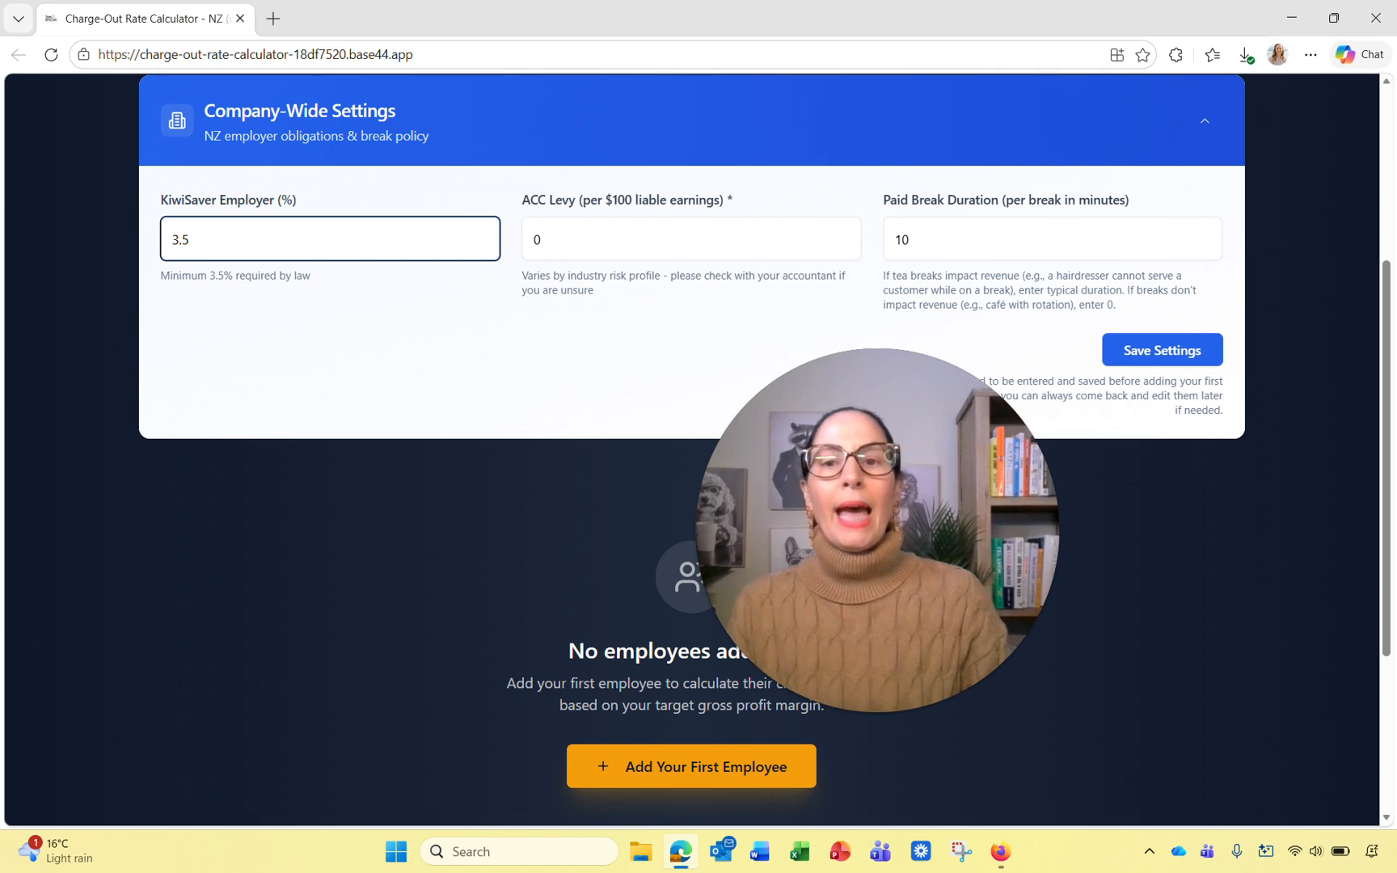
click(595, 223)
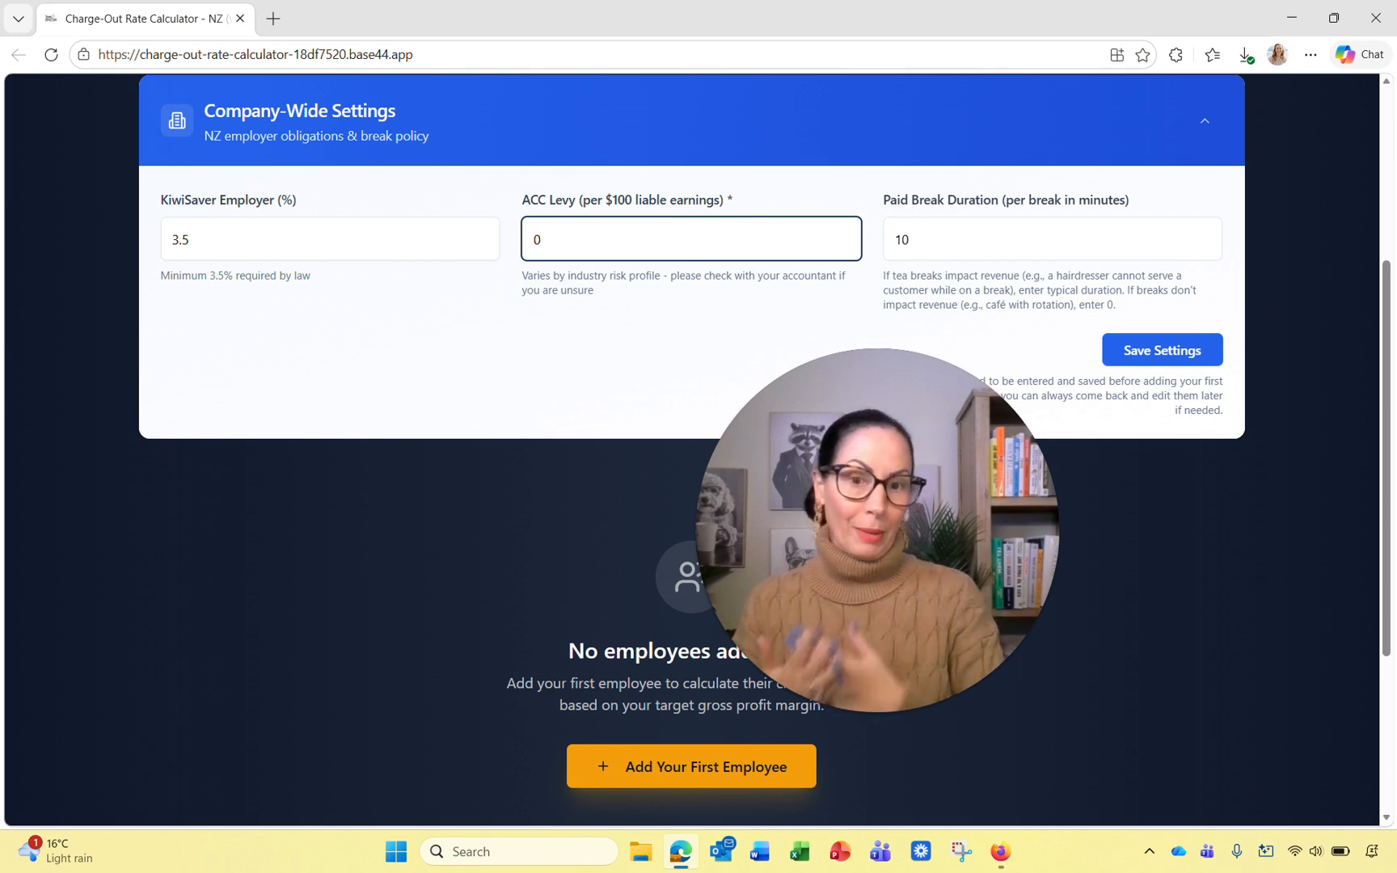
Step: Change the ACC levy from 0 to 5 per $100 of liable earnings
key(BackSpace)
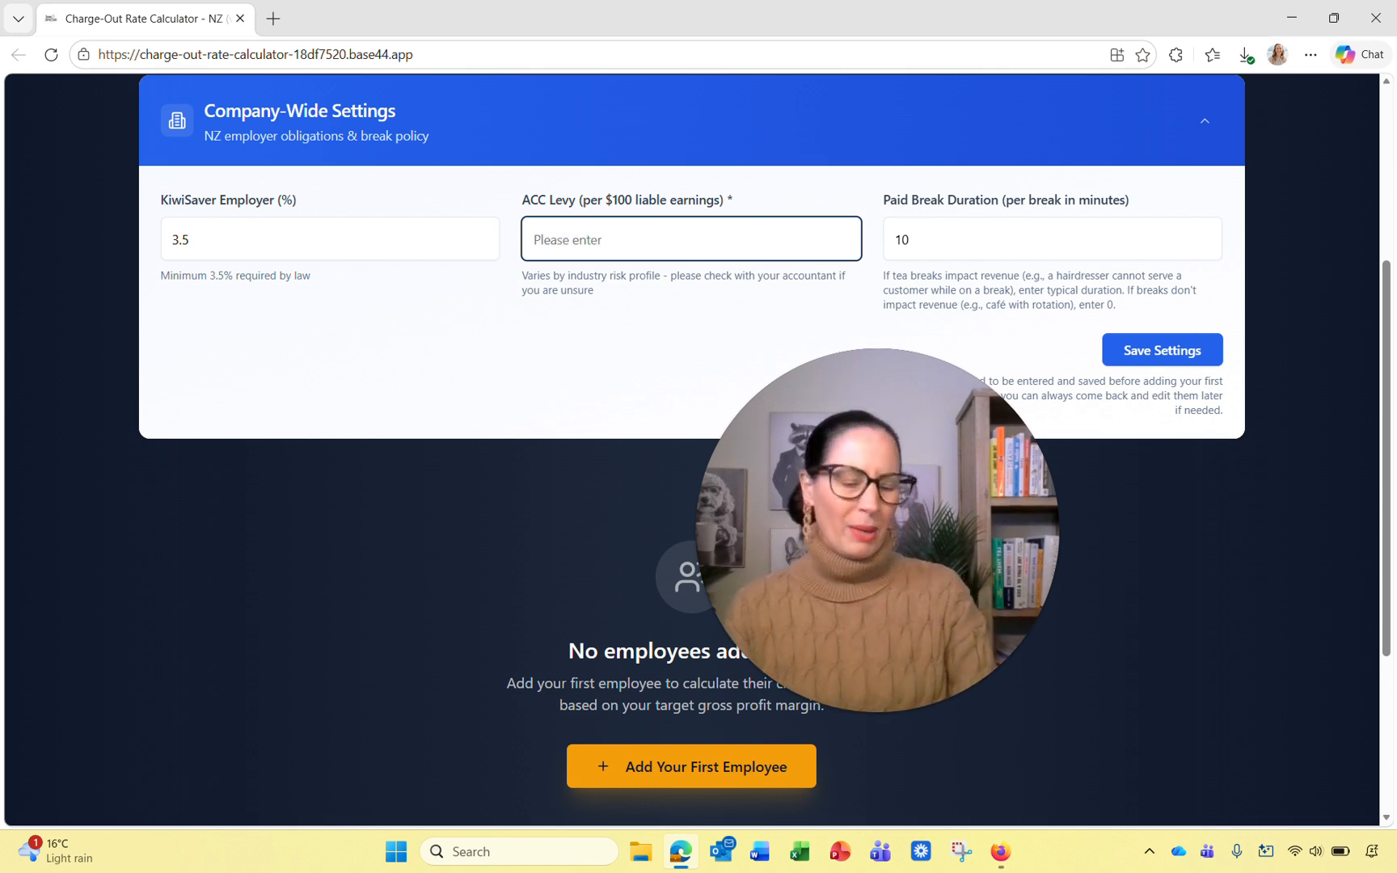
text(5)
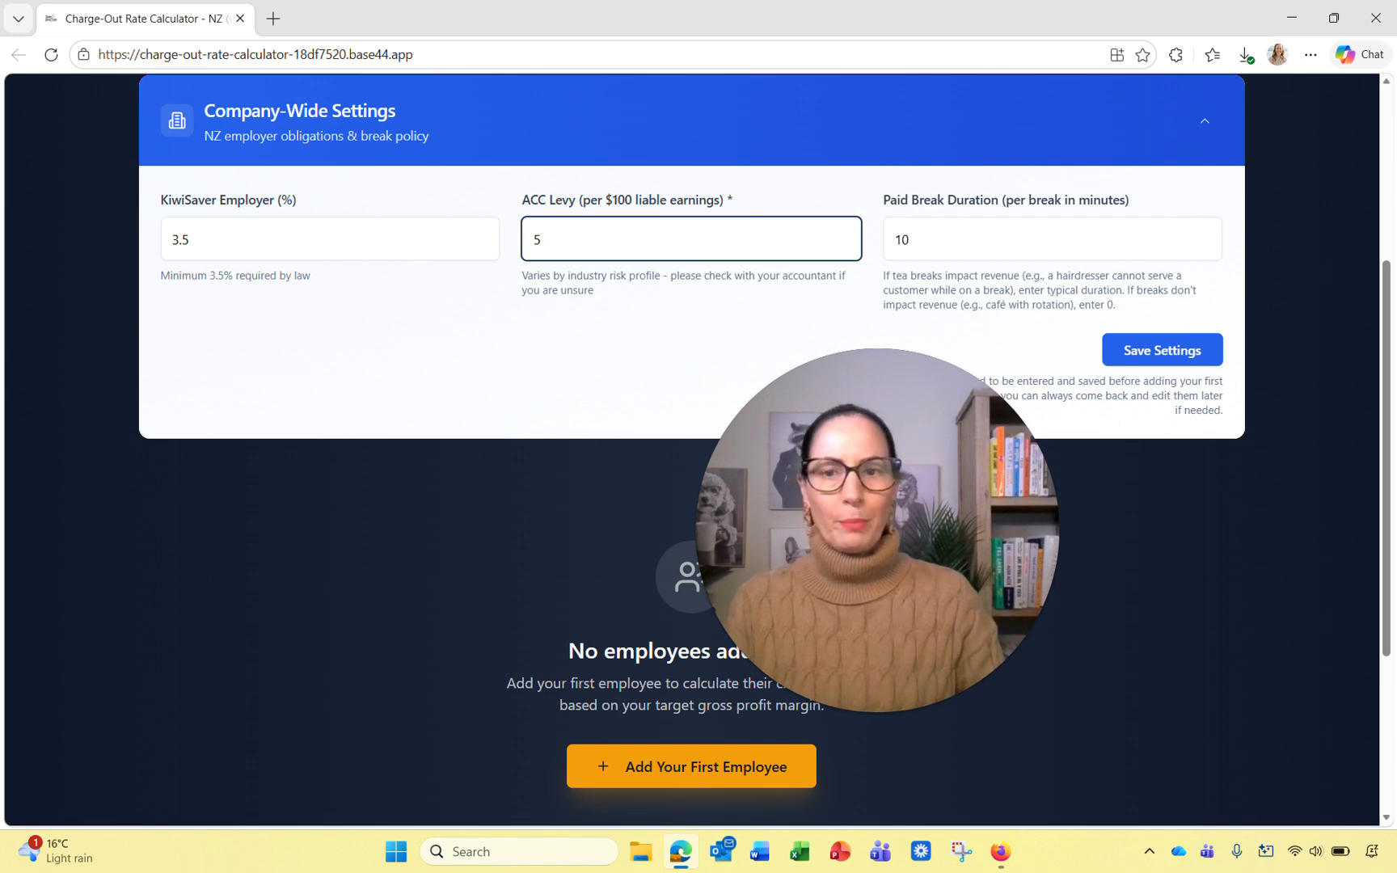
click(683, 345)
drag(873, 708, 572, 538)
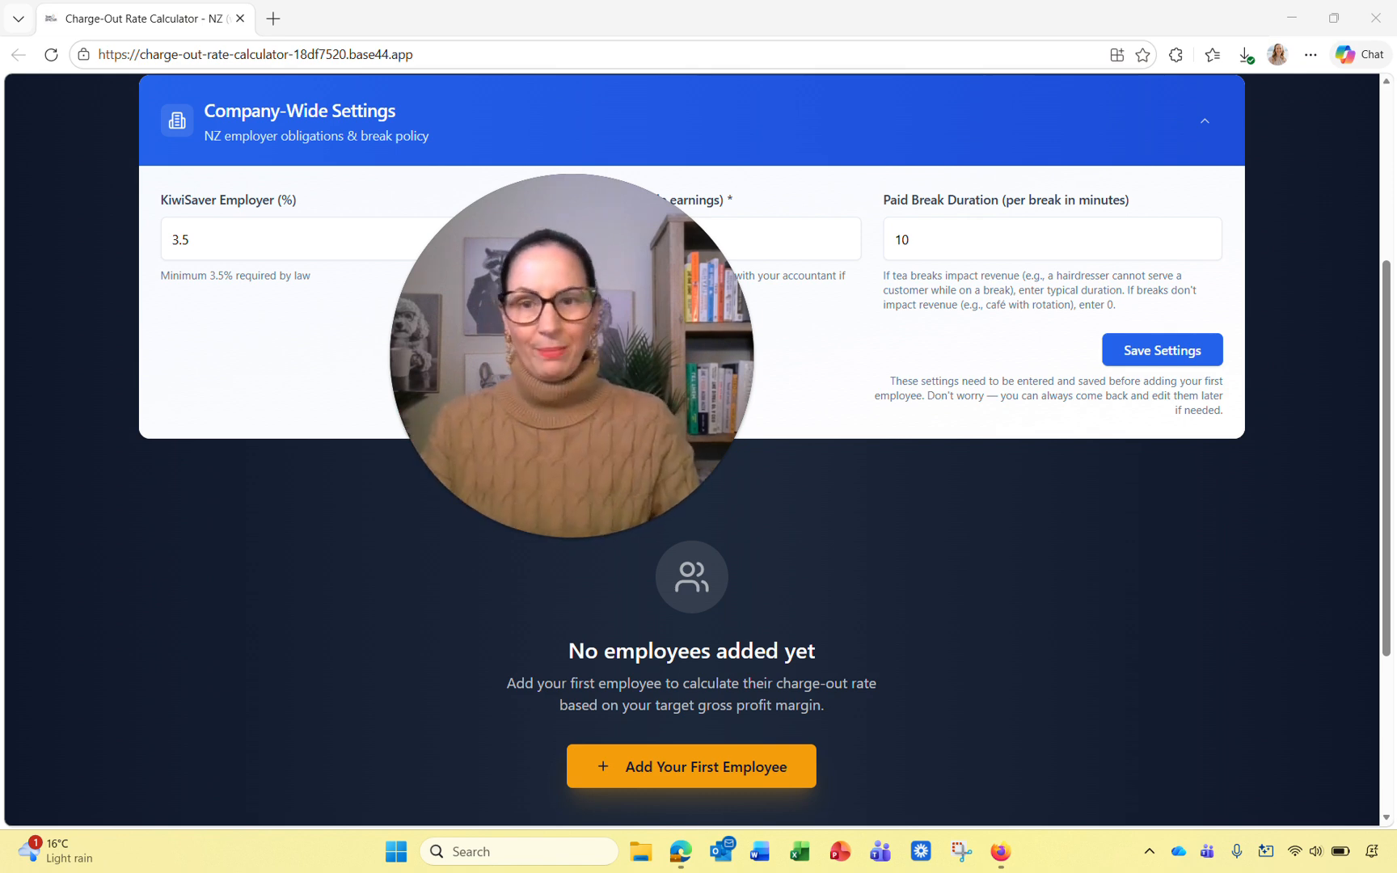
Step: Save the company settings and enter the new employee's full name
click(1152, 349)
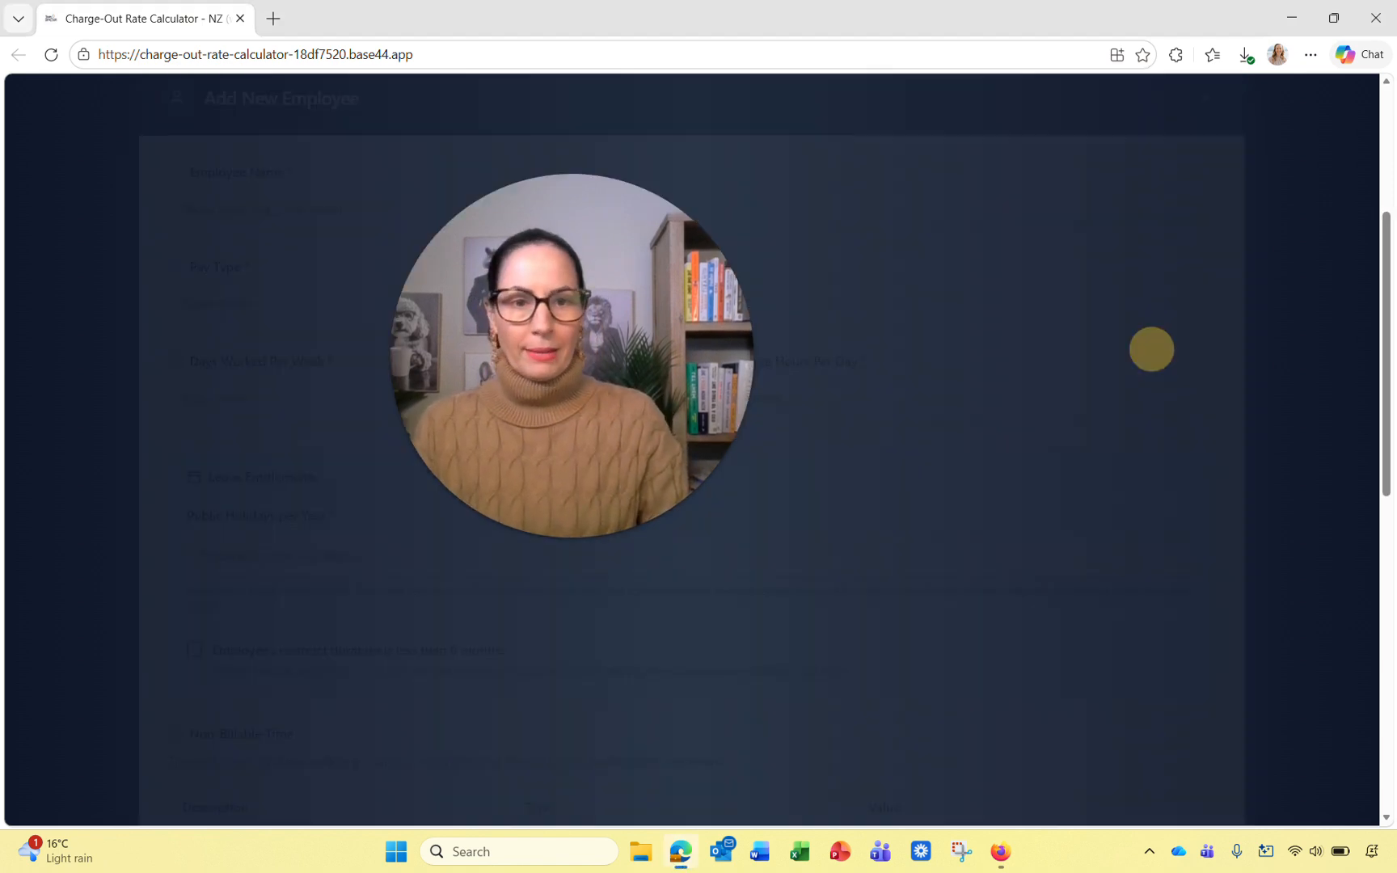
drag(745, 301, 1285, 153)
click(565, 221)
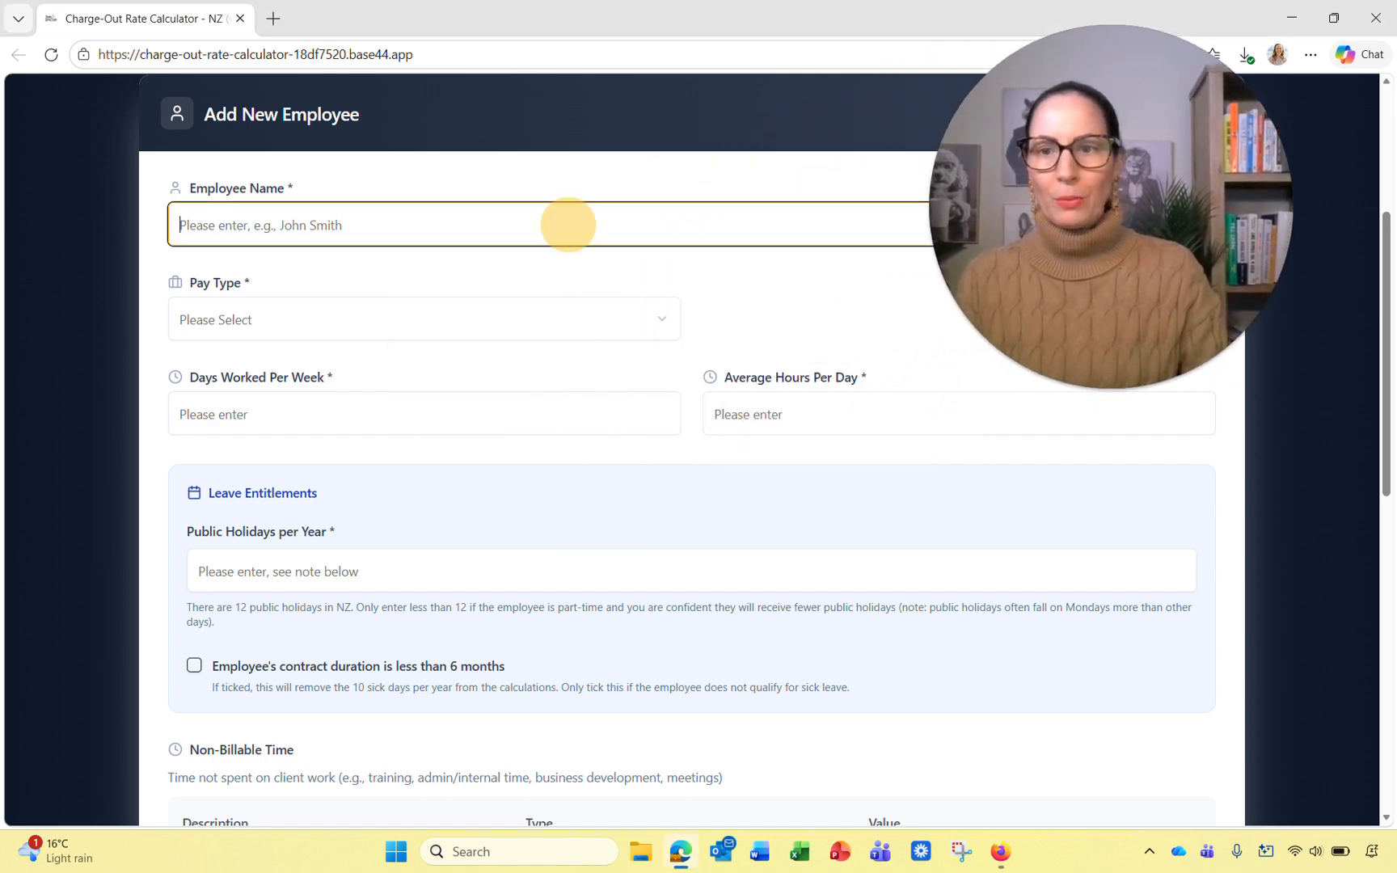
text(Sara)
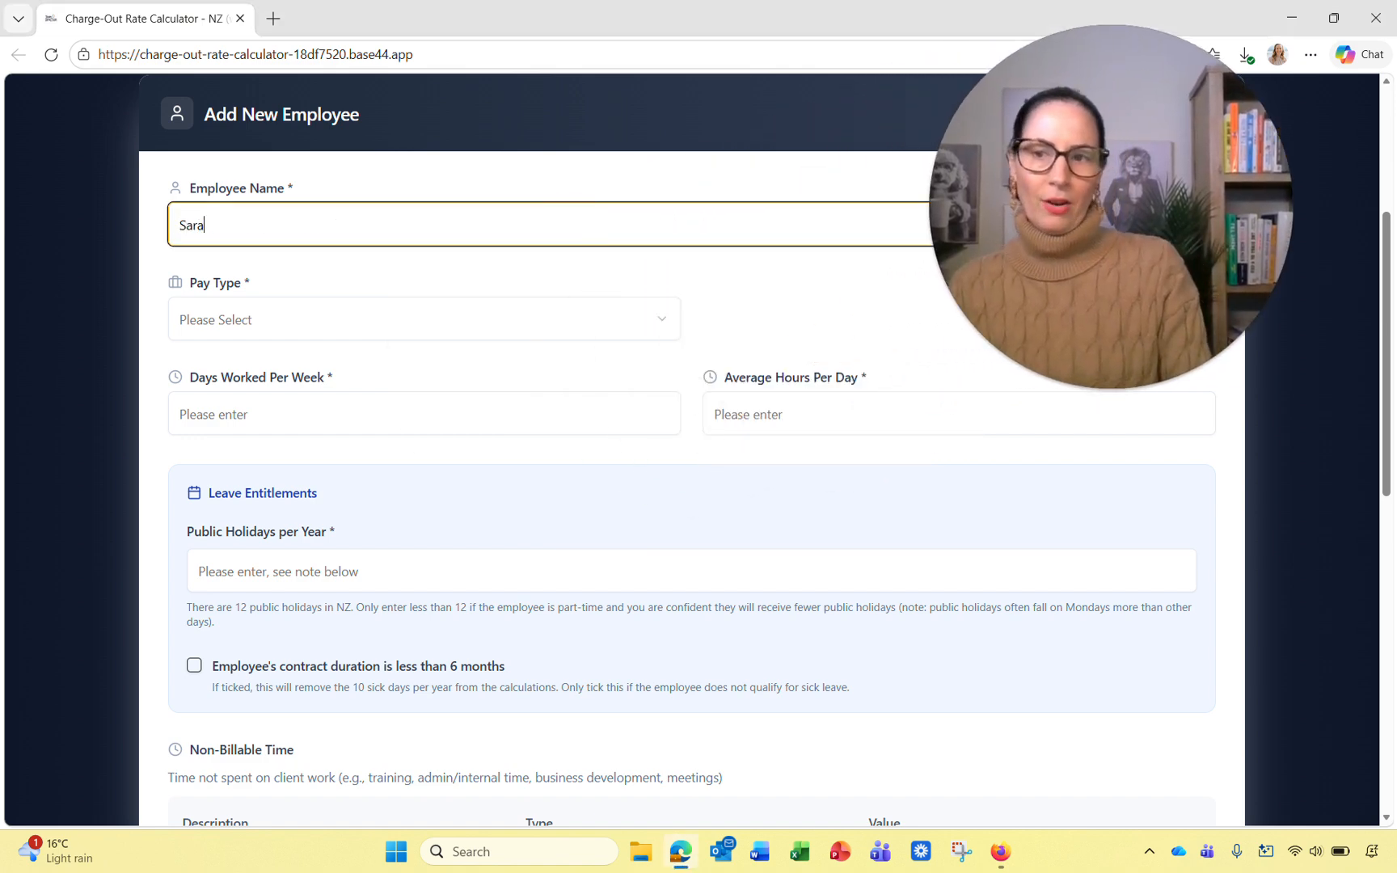
key(BackSpace)
key(BackSpace)
key(BackSpace)
key(BackSpace)
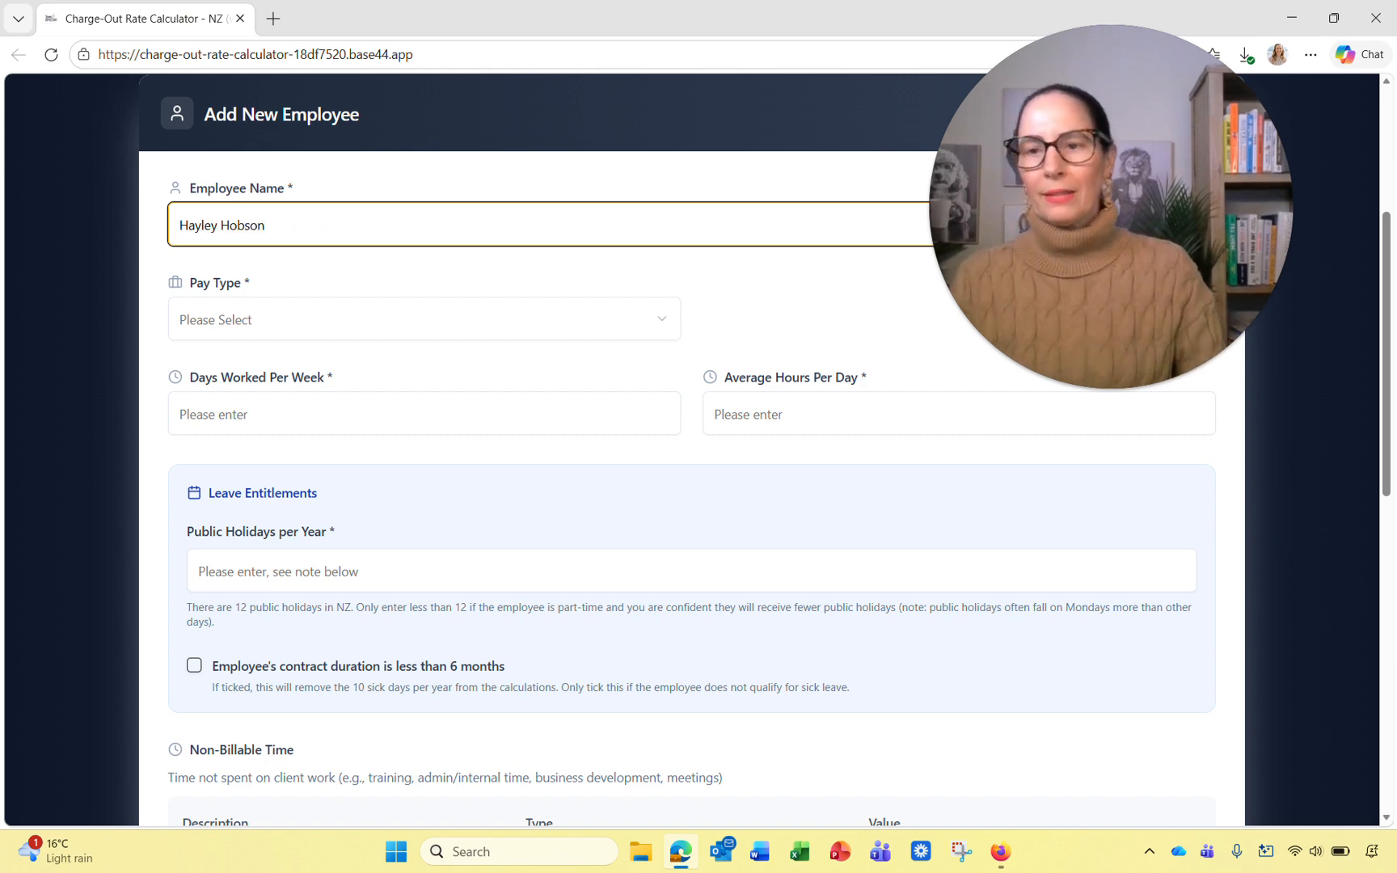
Step: Set the employee's pay type to hourly at $40
click(463, 316)
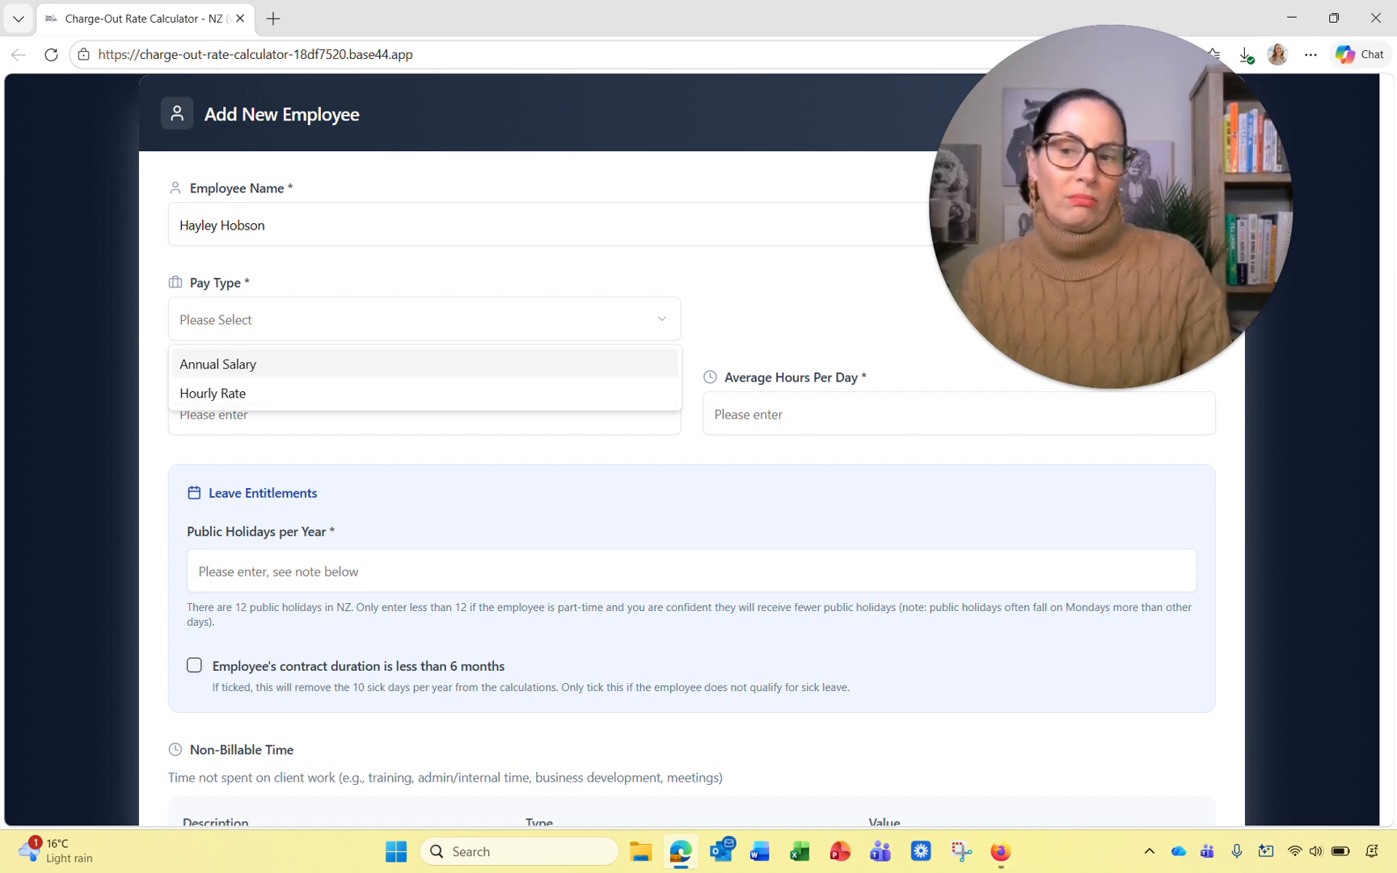
click(265, 393)
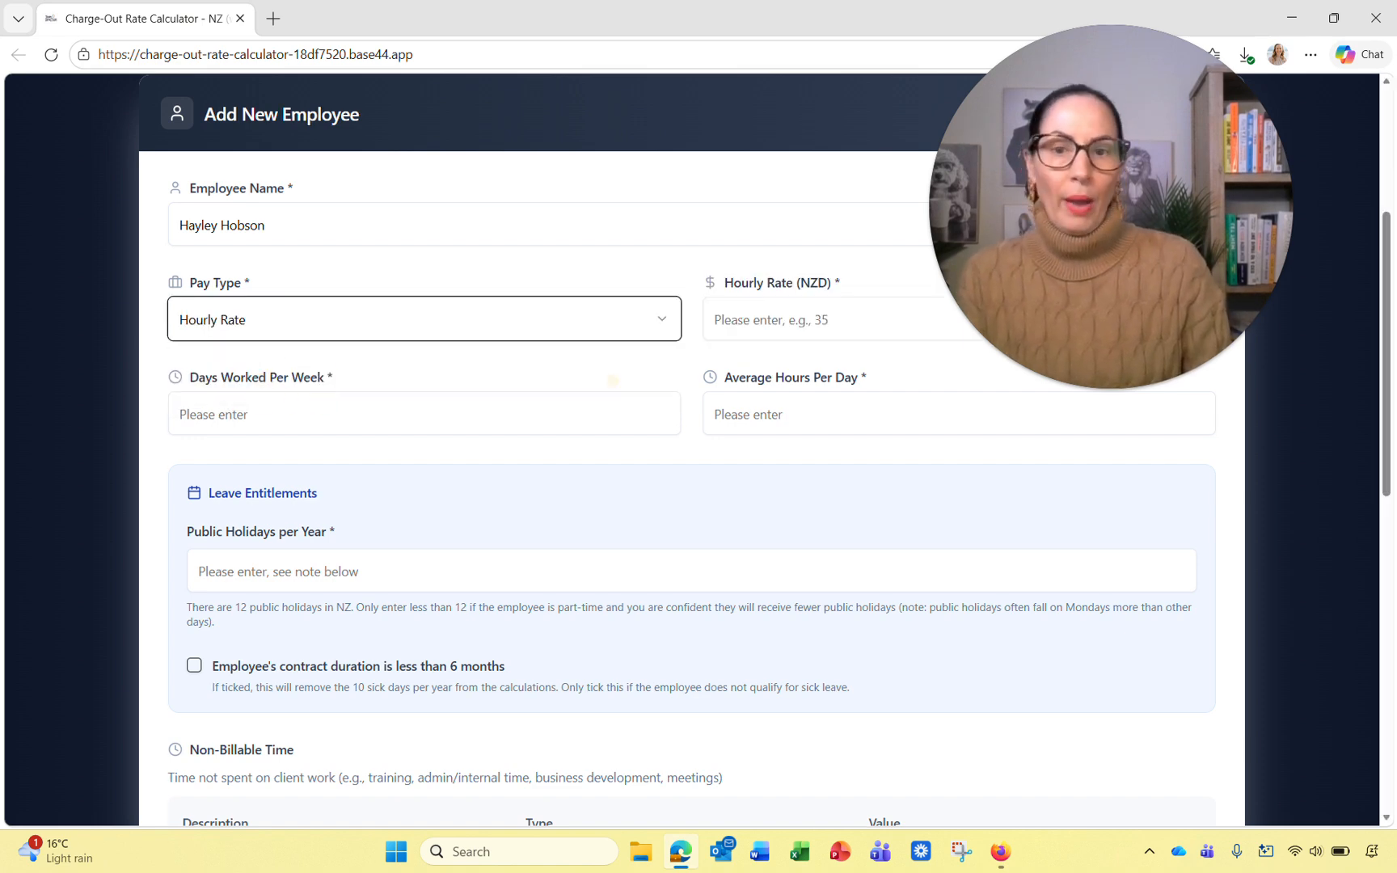
click(790, 321)
text(40)
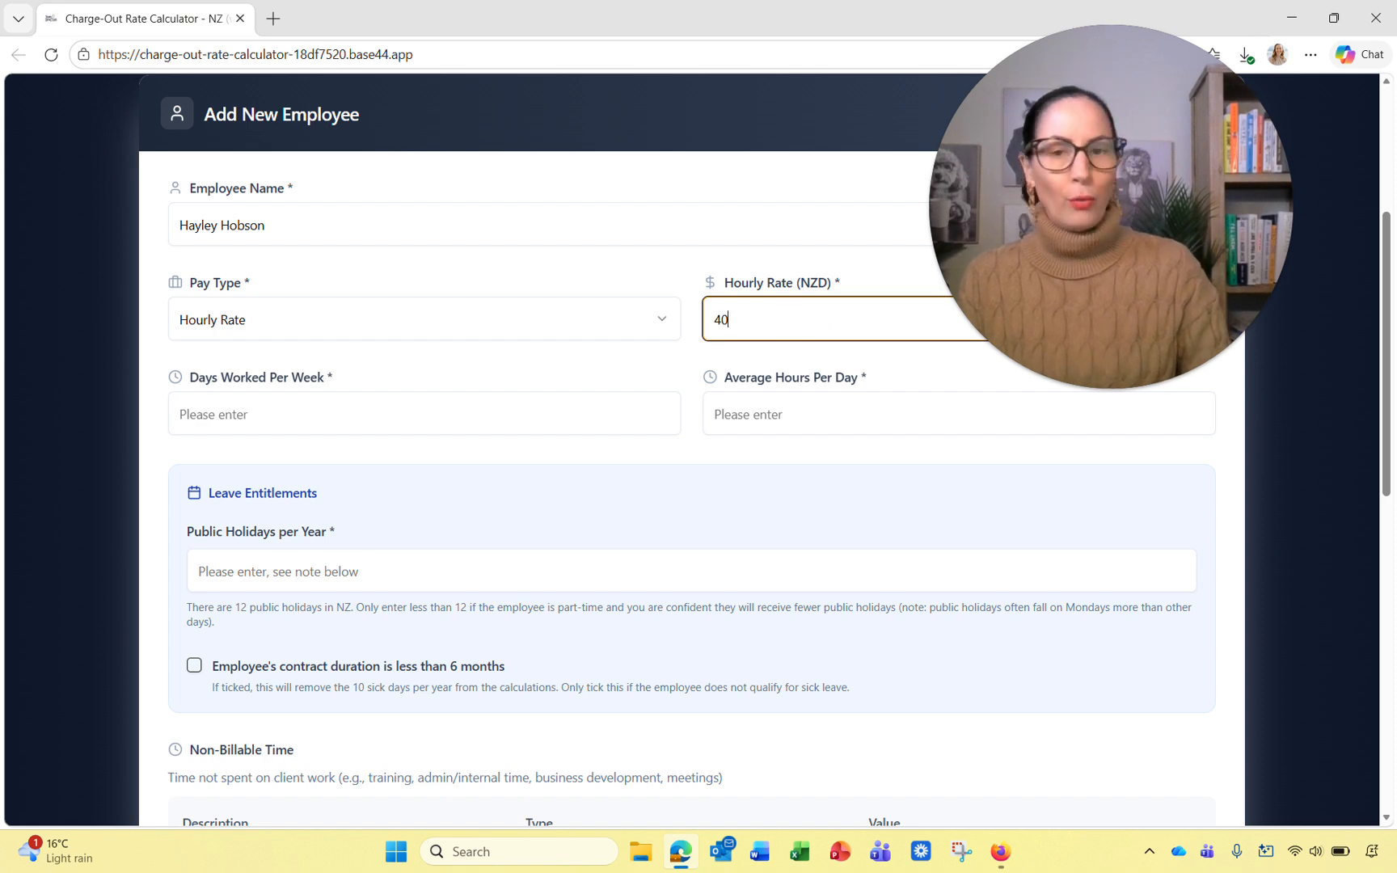
click(481, 369)
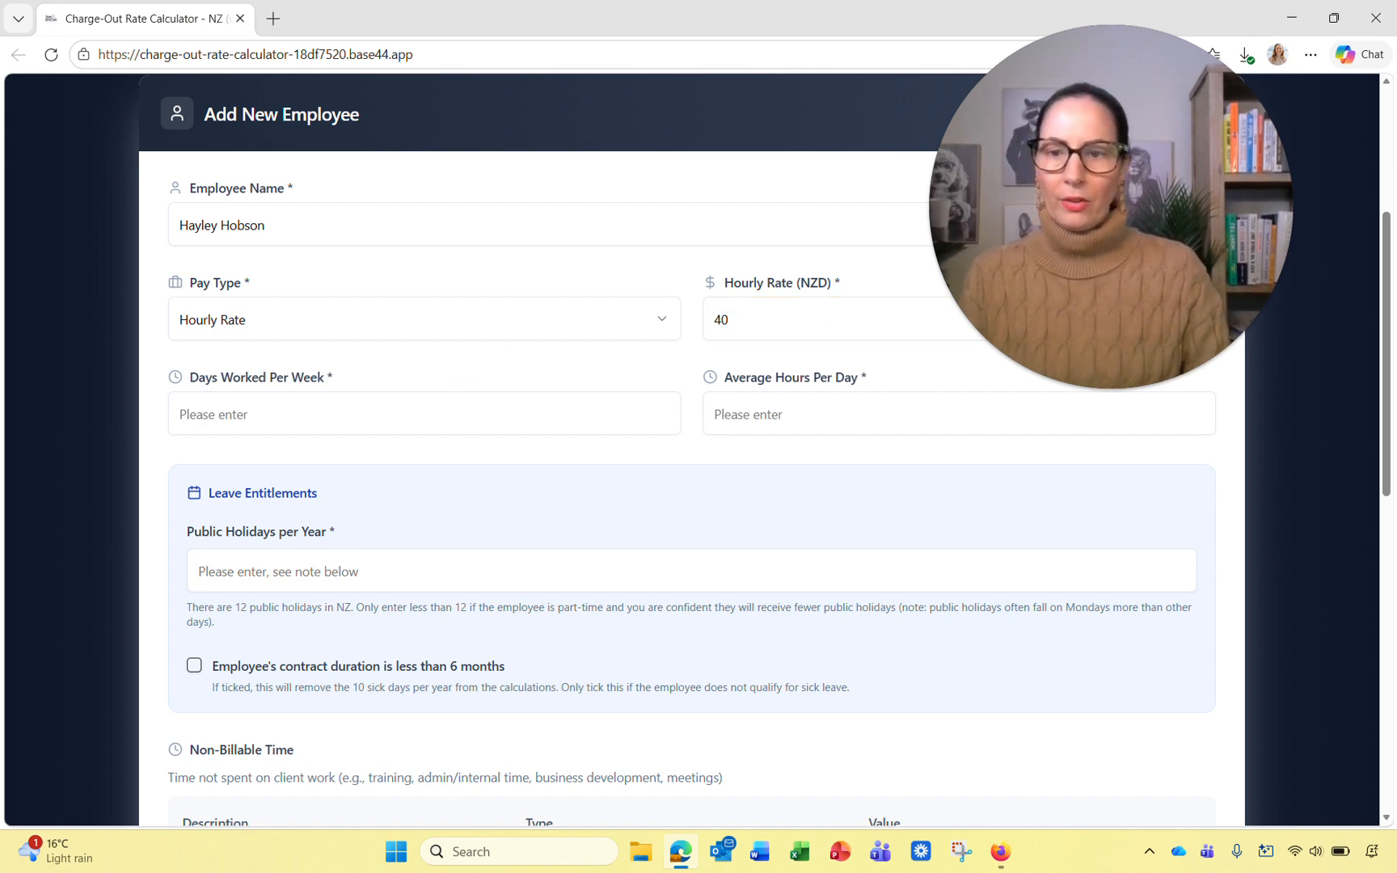
Step: Enter 5 days worked per week and 8 average hours per day
click(387, 427)
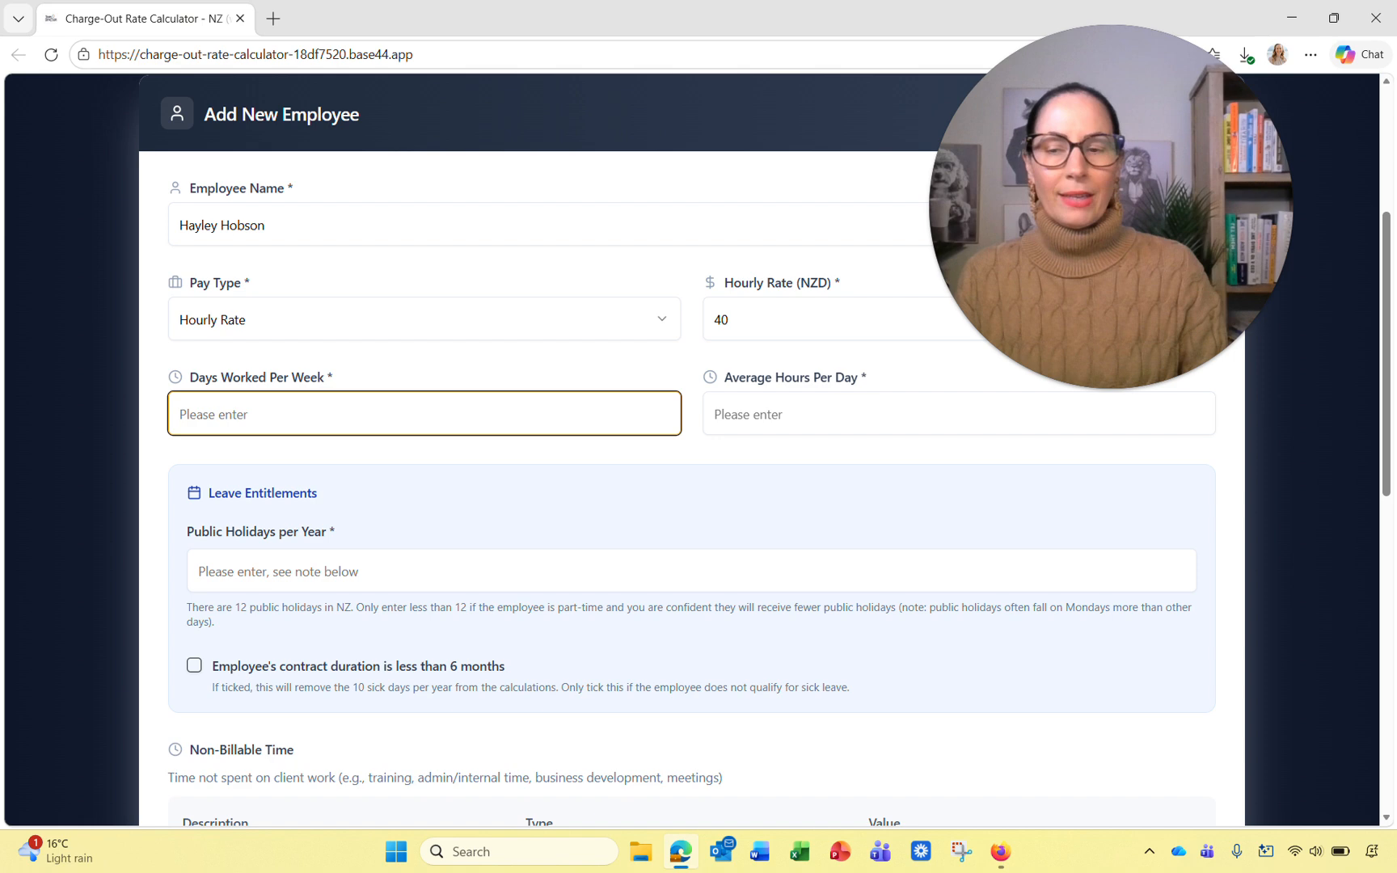
text(5)
click(730, 415)
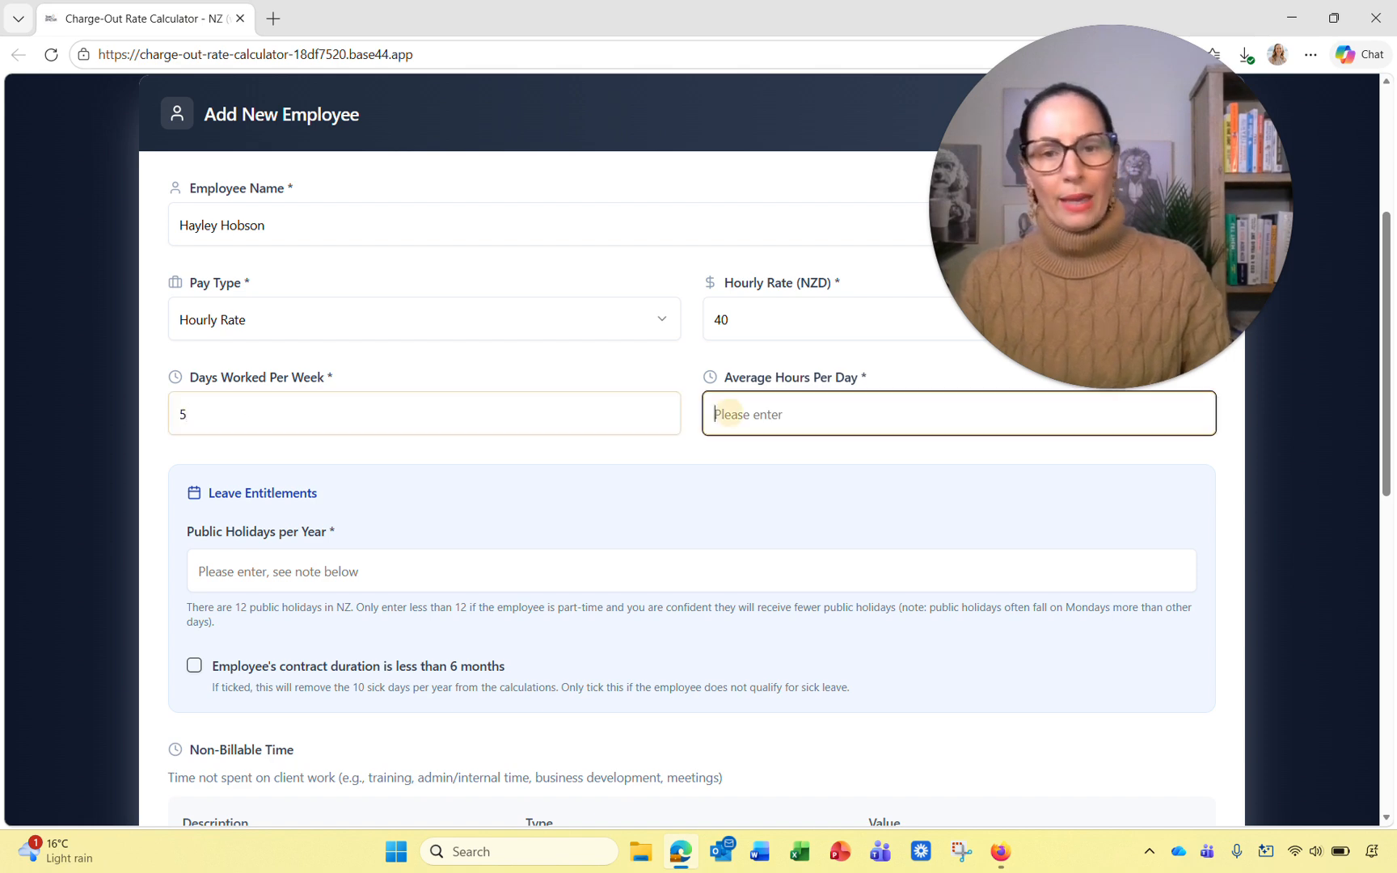
text(8)
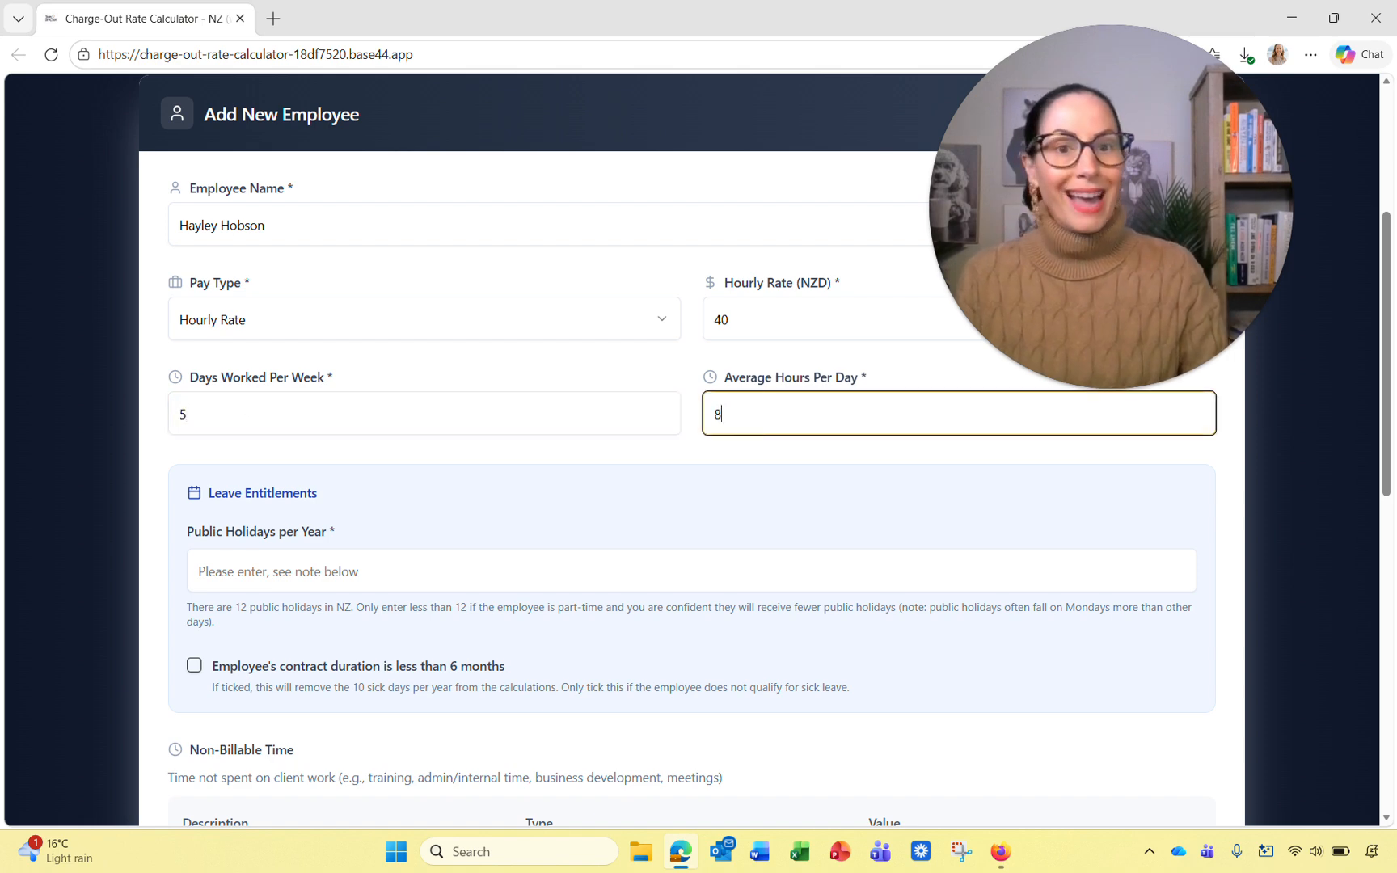
click(517, 574)
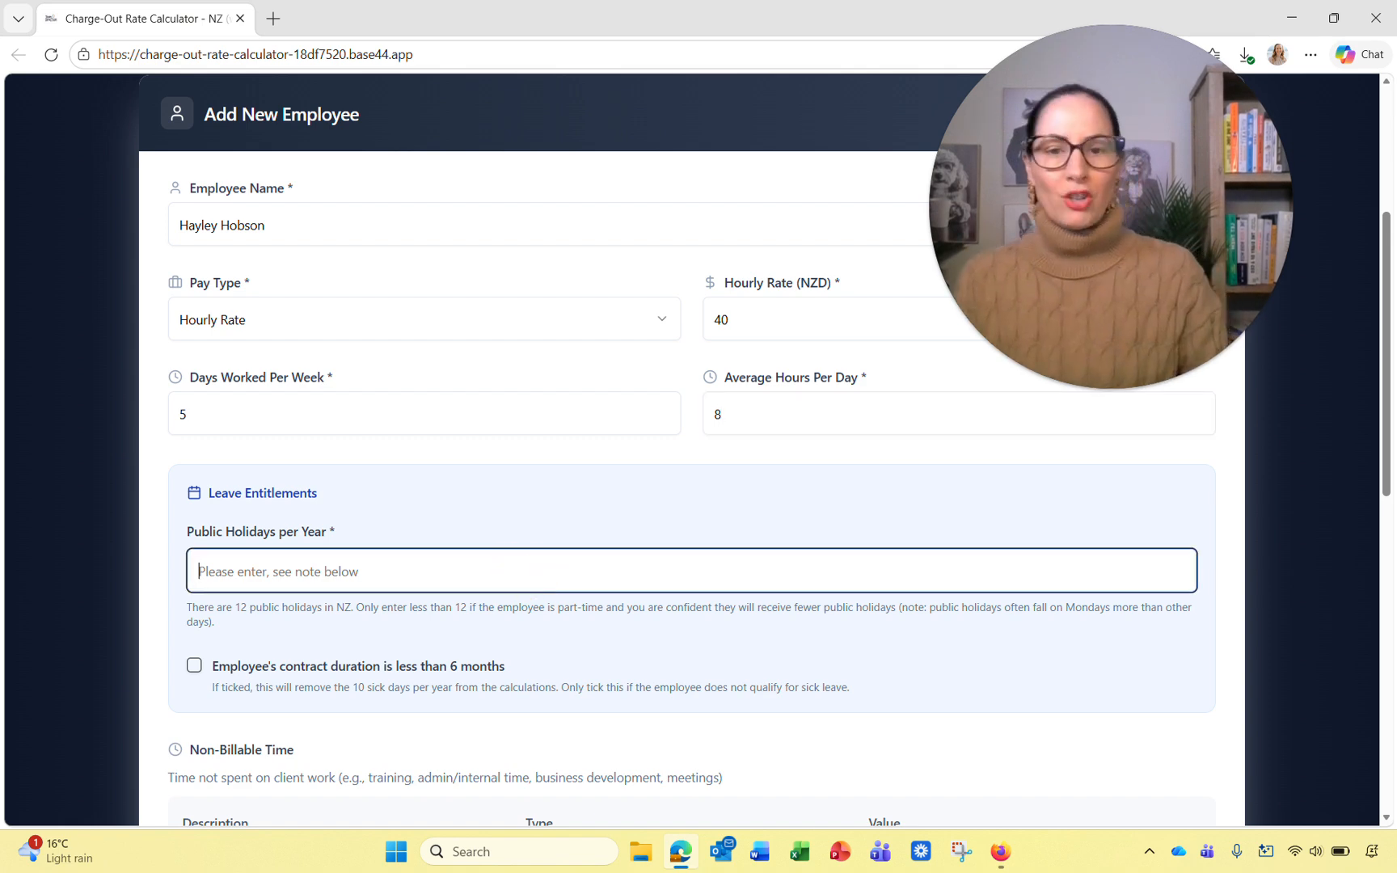
Step: Change days worked per week from 5 to 4
click(217, 410)
key(BackSpace)
text(4)
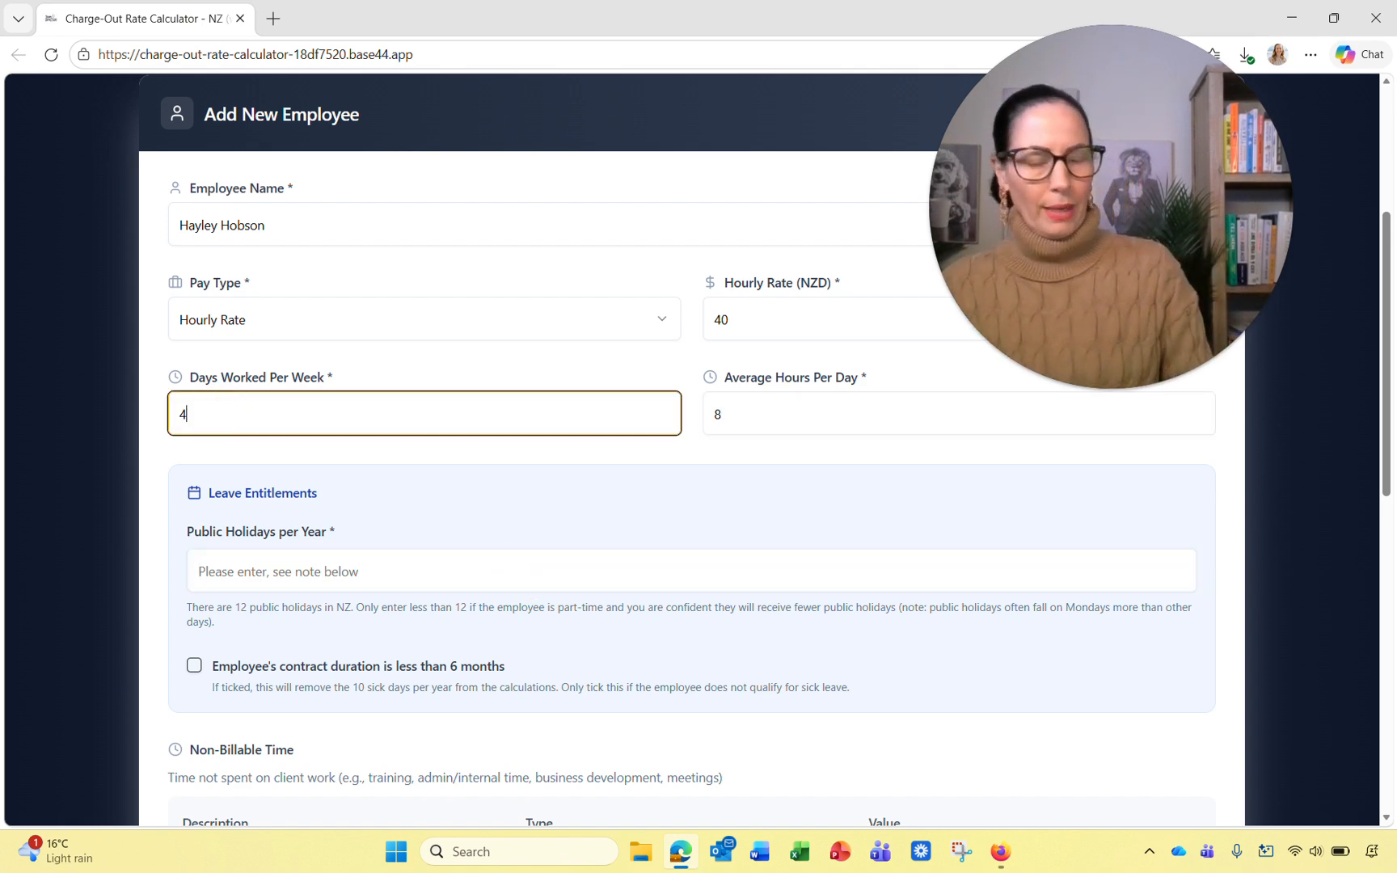
click(600, 472)
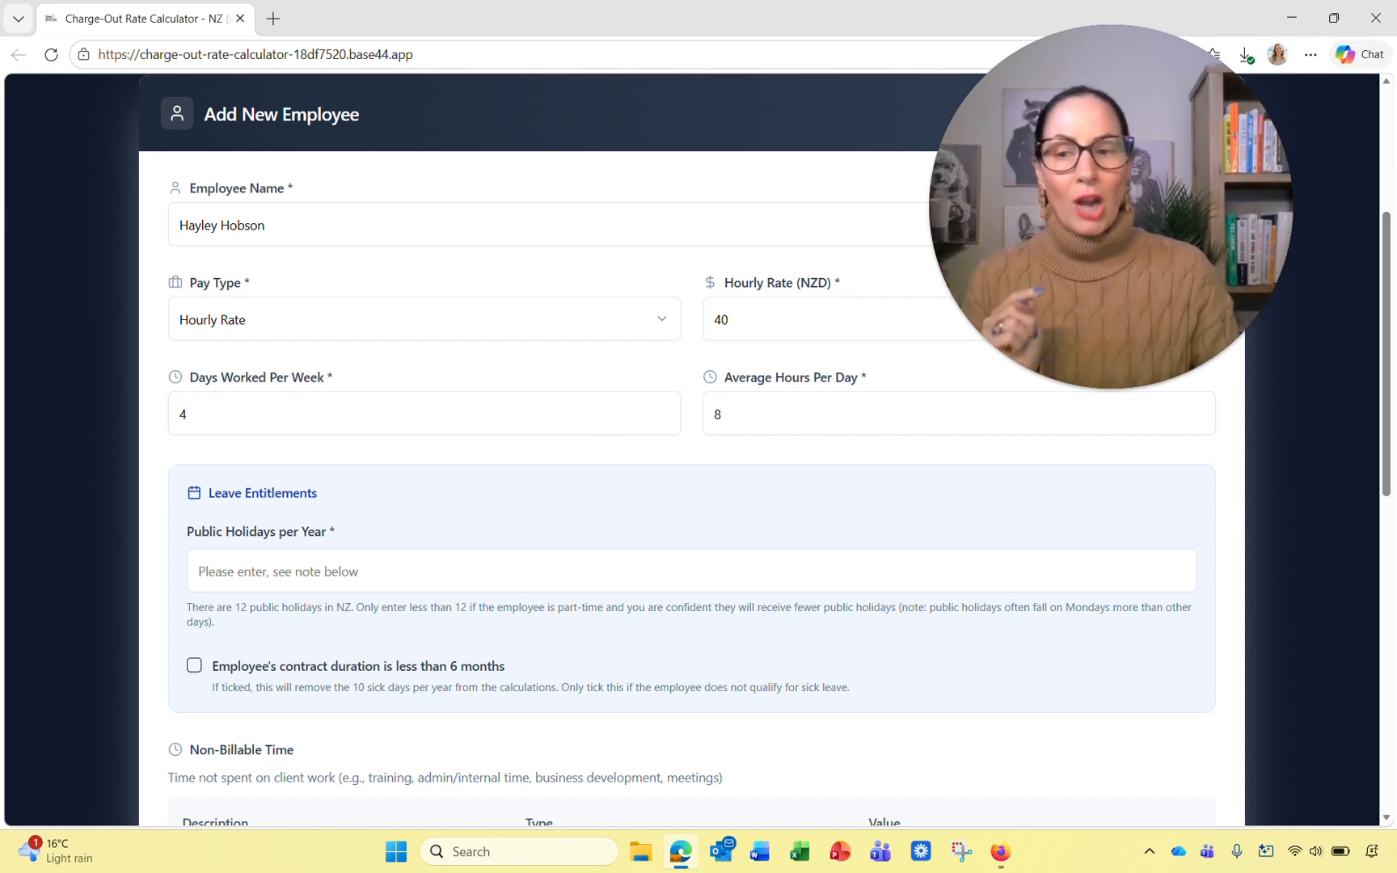
click(404, 575)
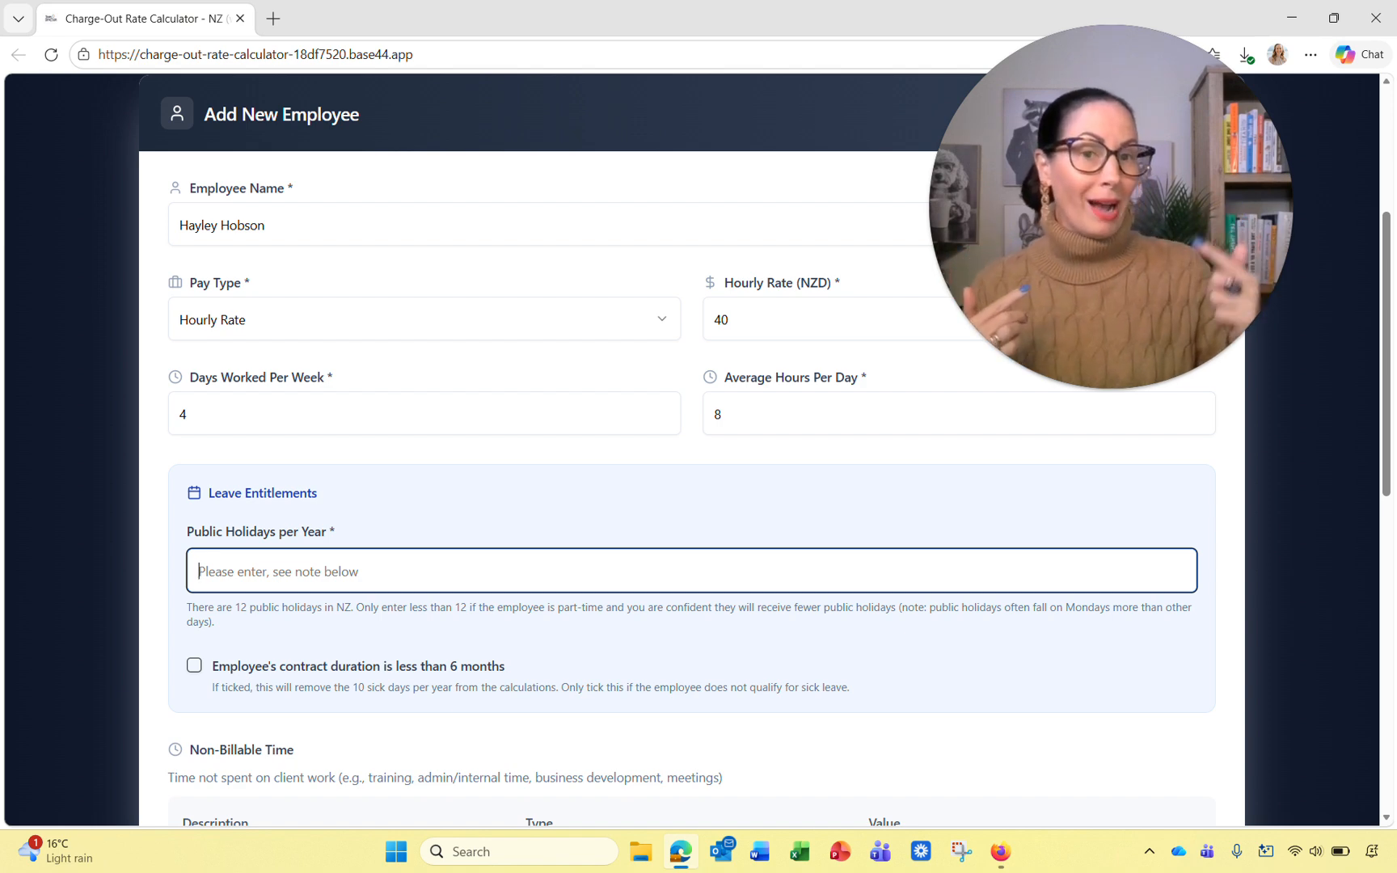
Step: Enter 12 public holidays per year for the employee
text(12)
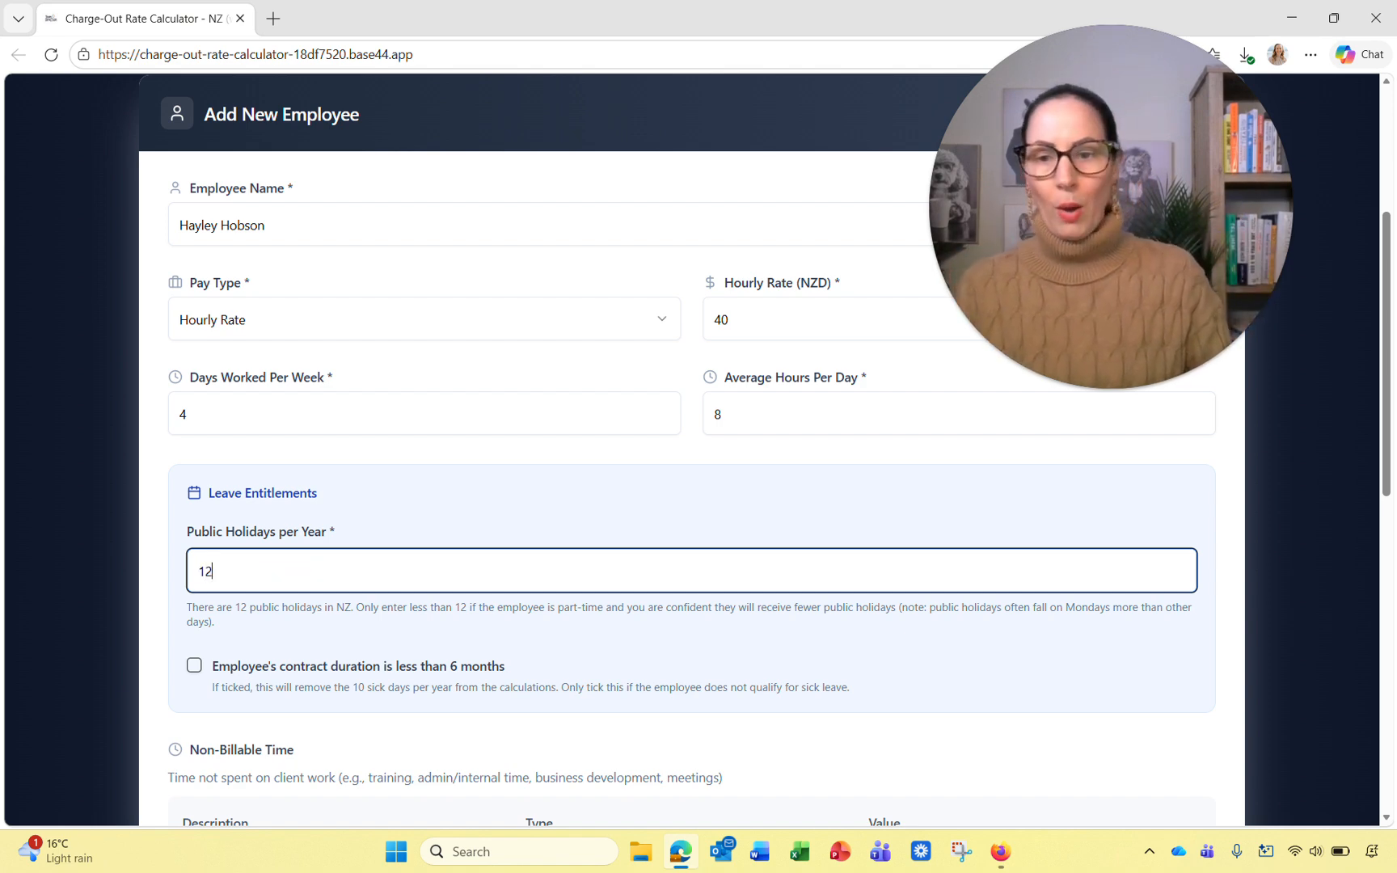
click(817, 640)
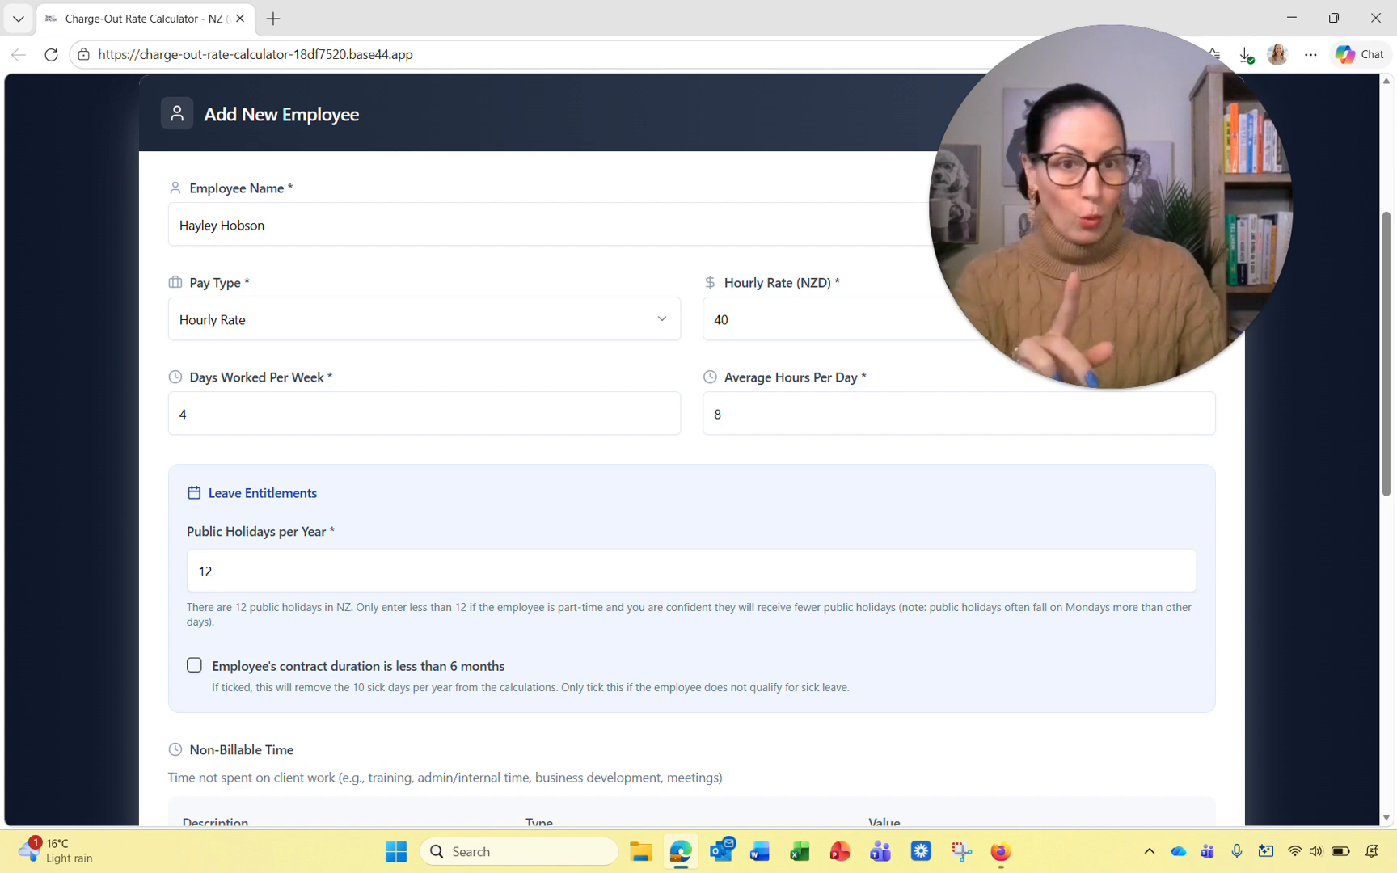
Step: Add a Xmas non-billable time entry with type Hours per Year
scroll(692, 453, down, 2)
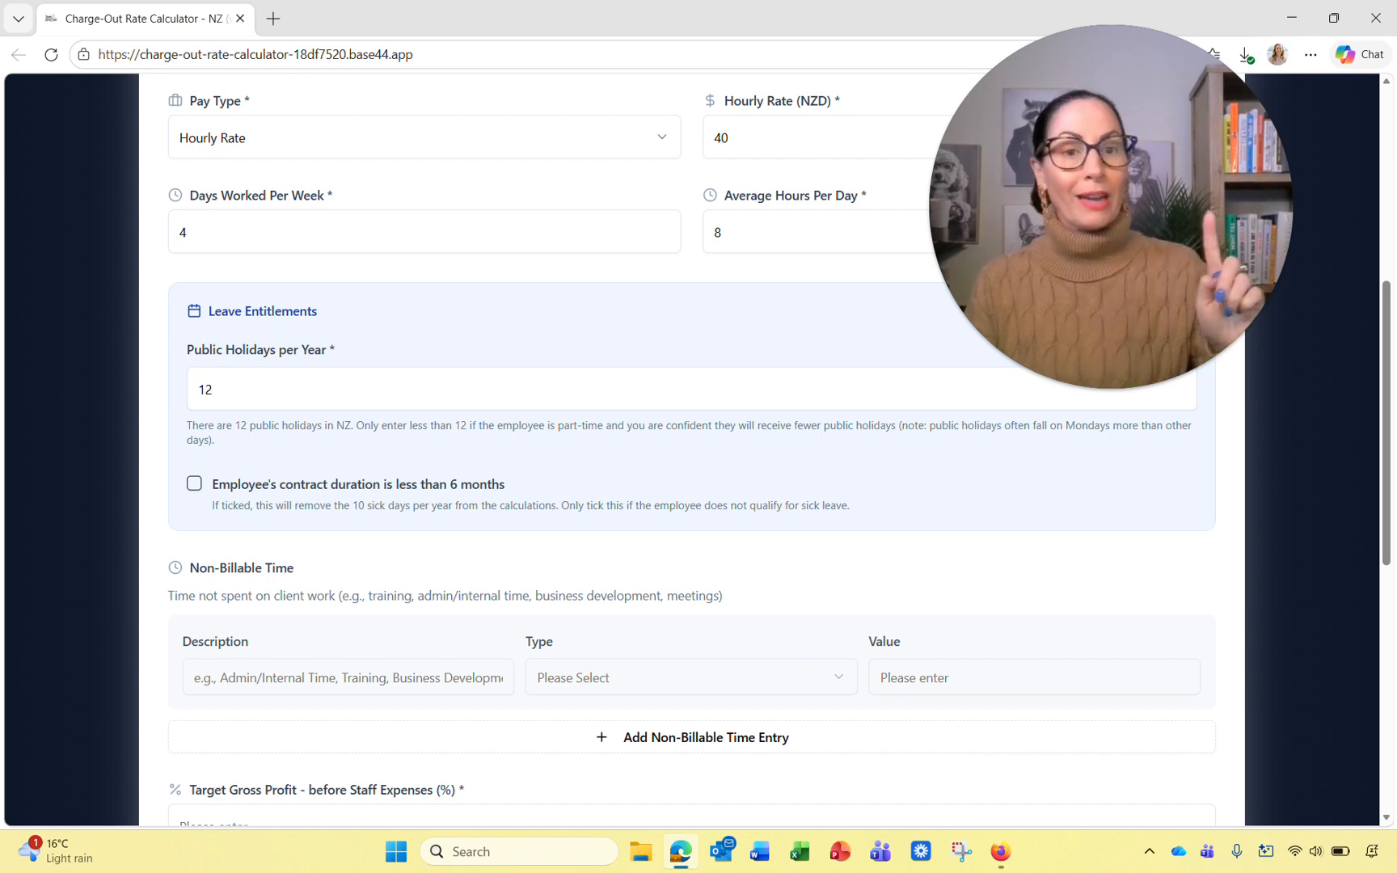
scroll(692, 452, down, 1)
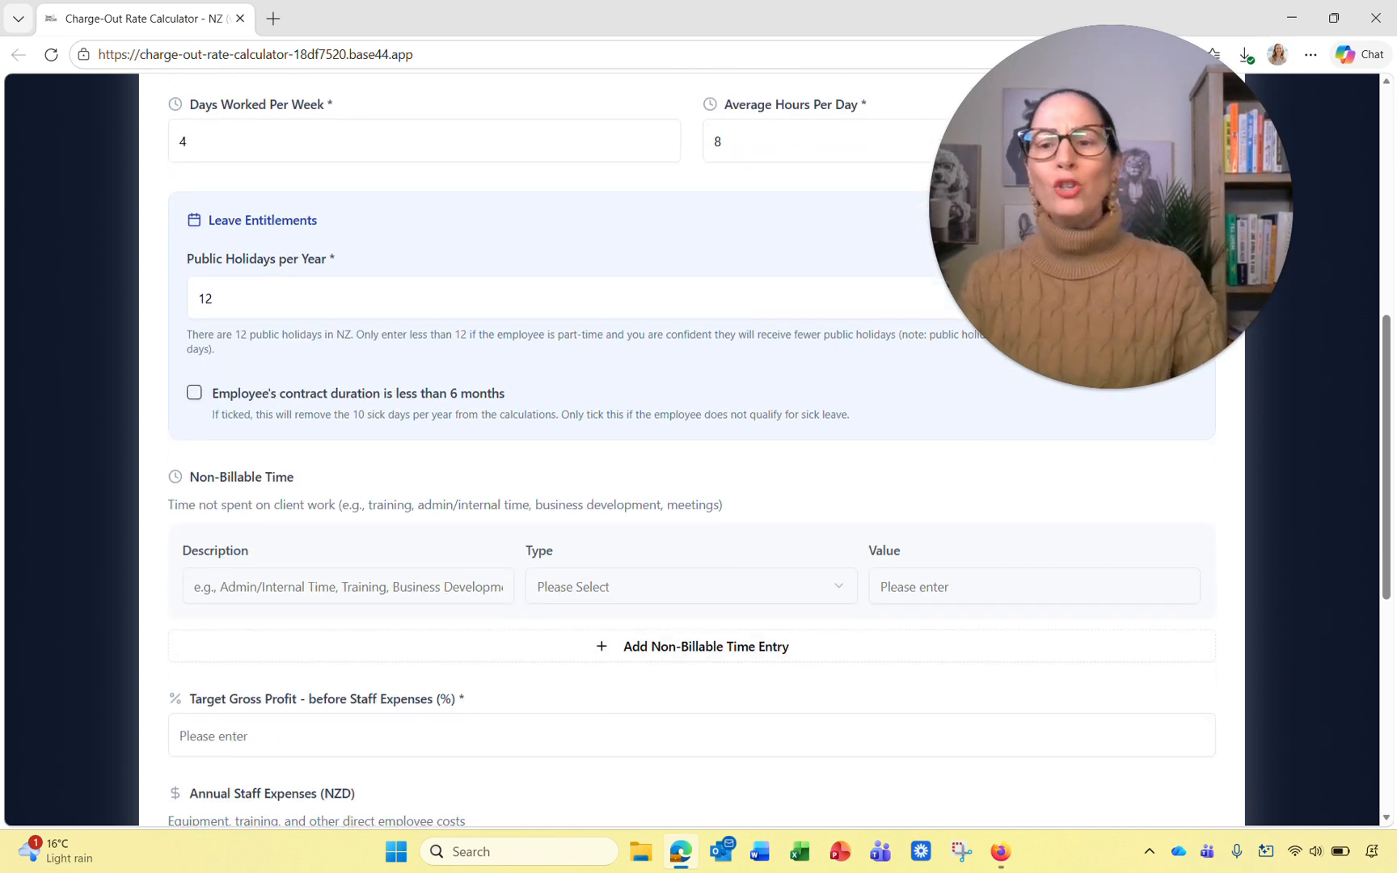
click(412, 586)
text(Ma)
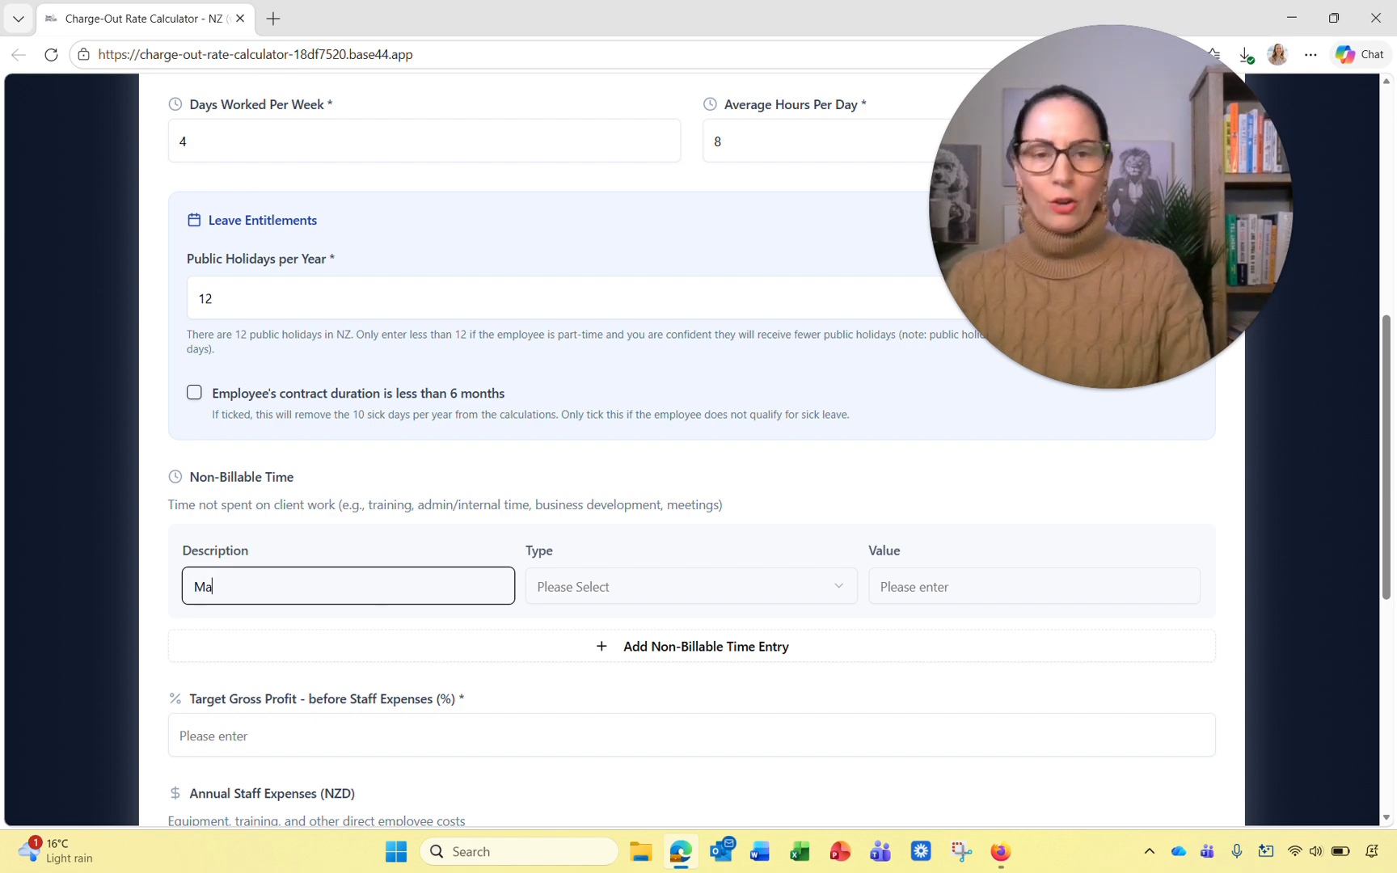
key(BackSpace)
key(BackSpace)
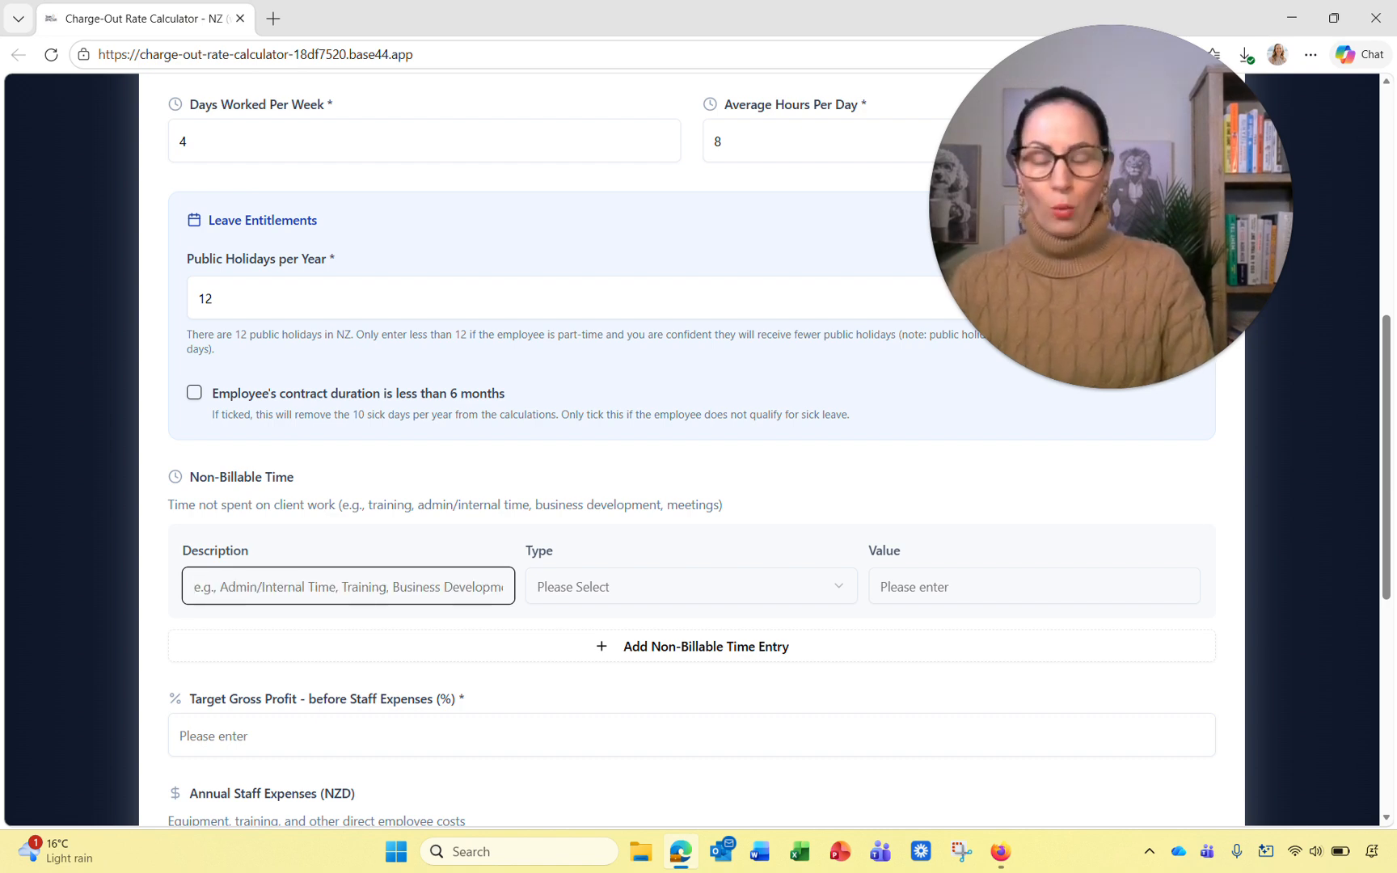
text(Xmas)
key(Tab)
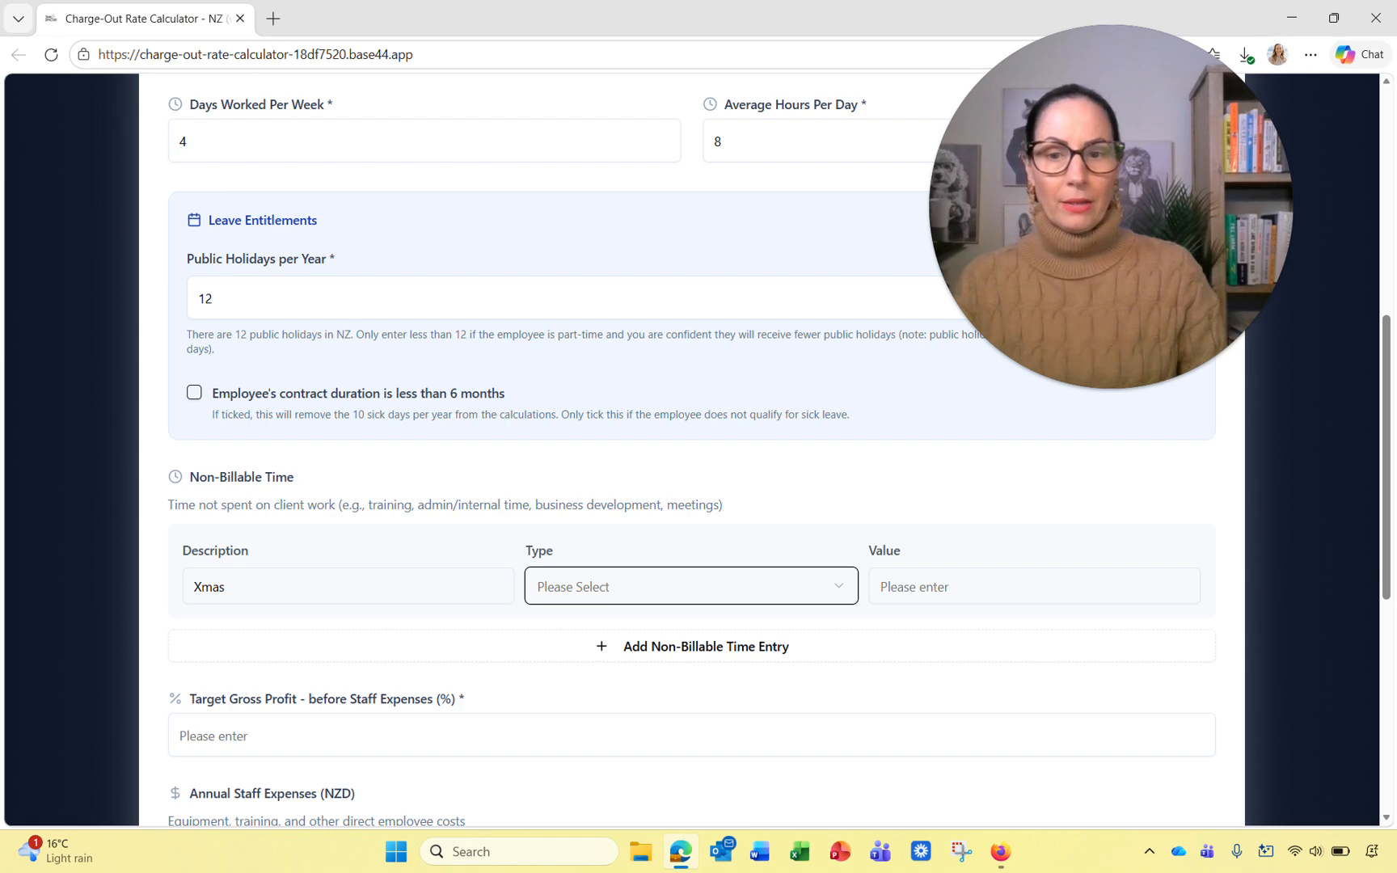
click(614, 579)
key(Down)
key(Down)
key(Down)
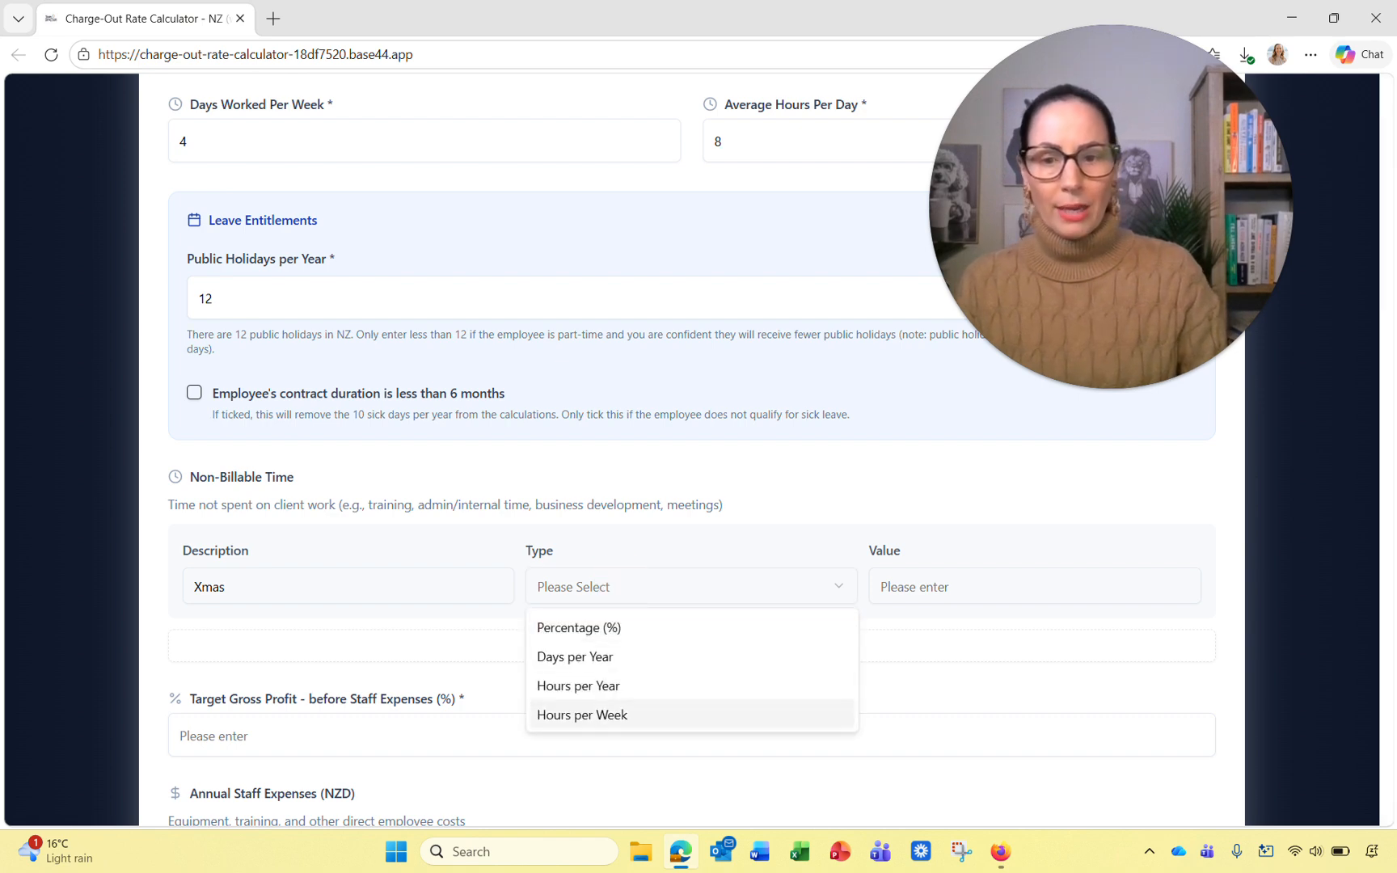
key(Up)
key(Up)
key(Down)
key(Return)
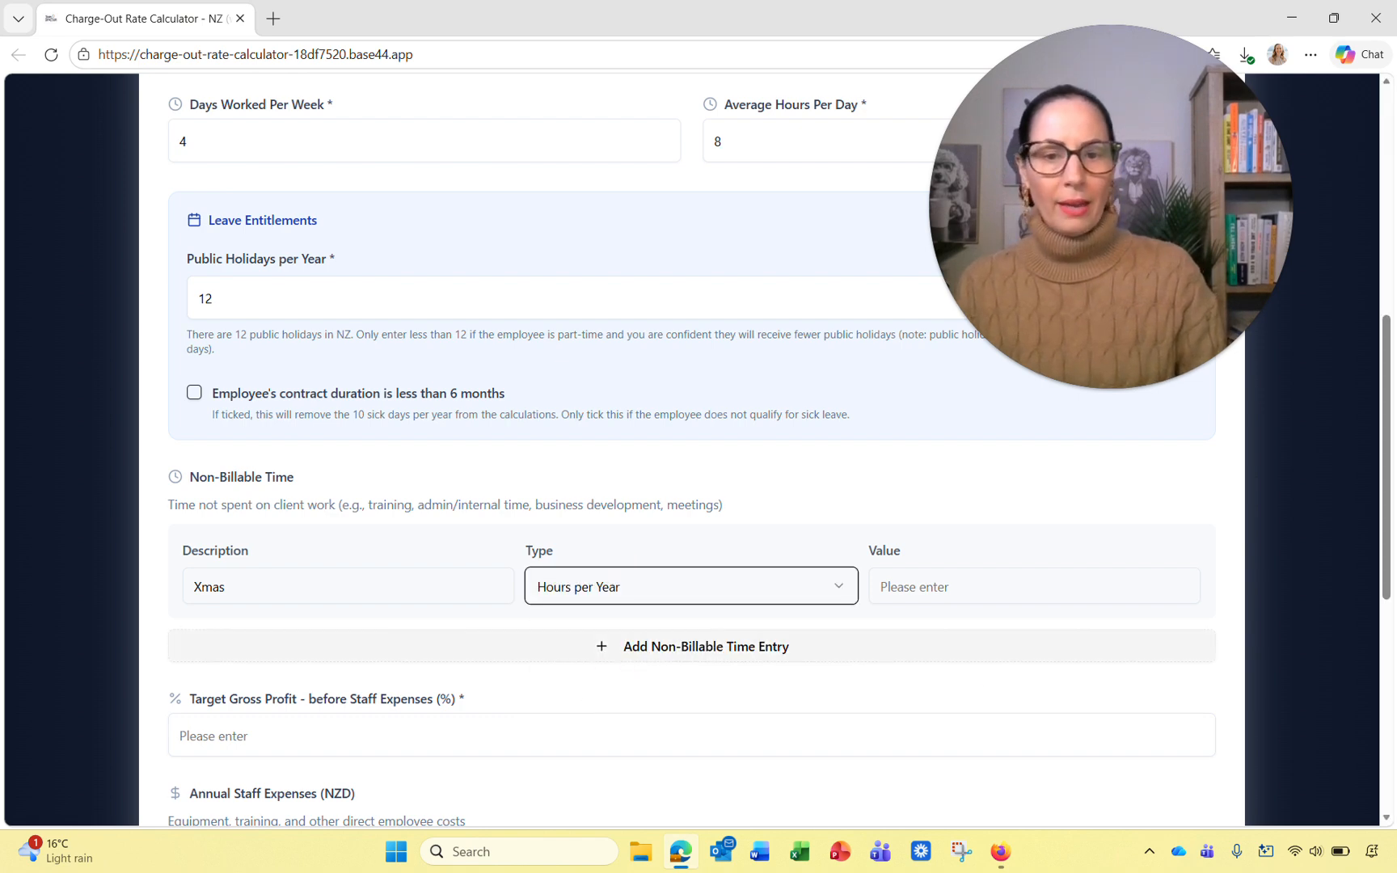
Step: Enter 8 as the Xmas entry's value
scroll(692, 452, up, 1)
click(693, 236)
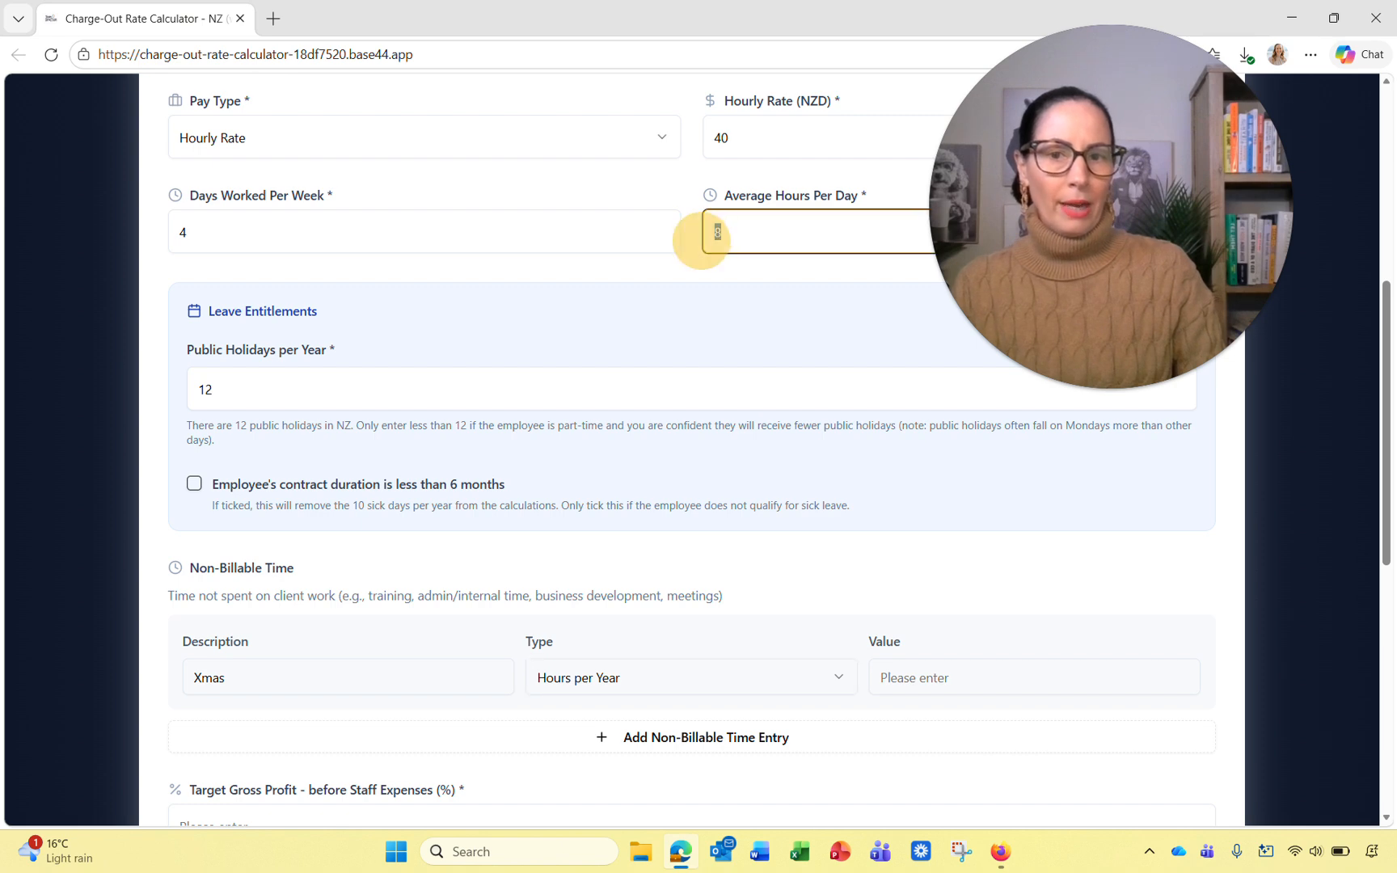
click(972, 678)
text(8)
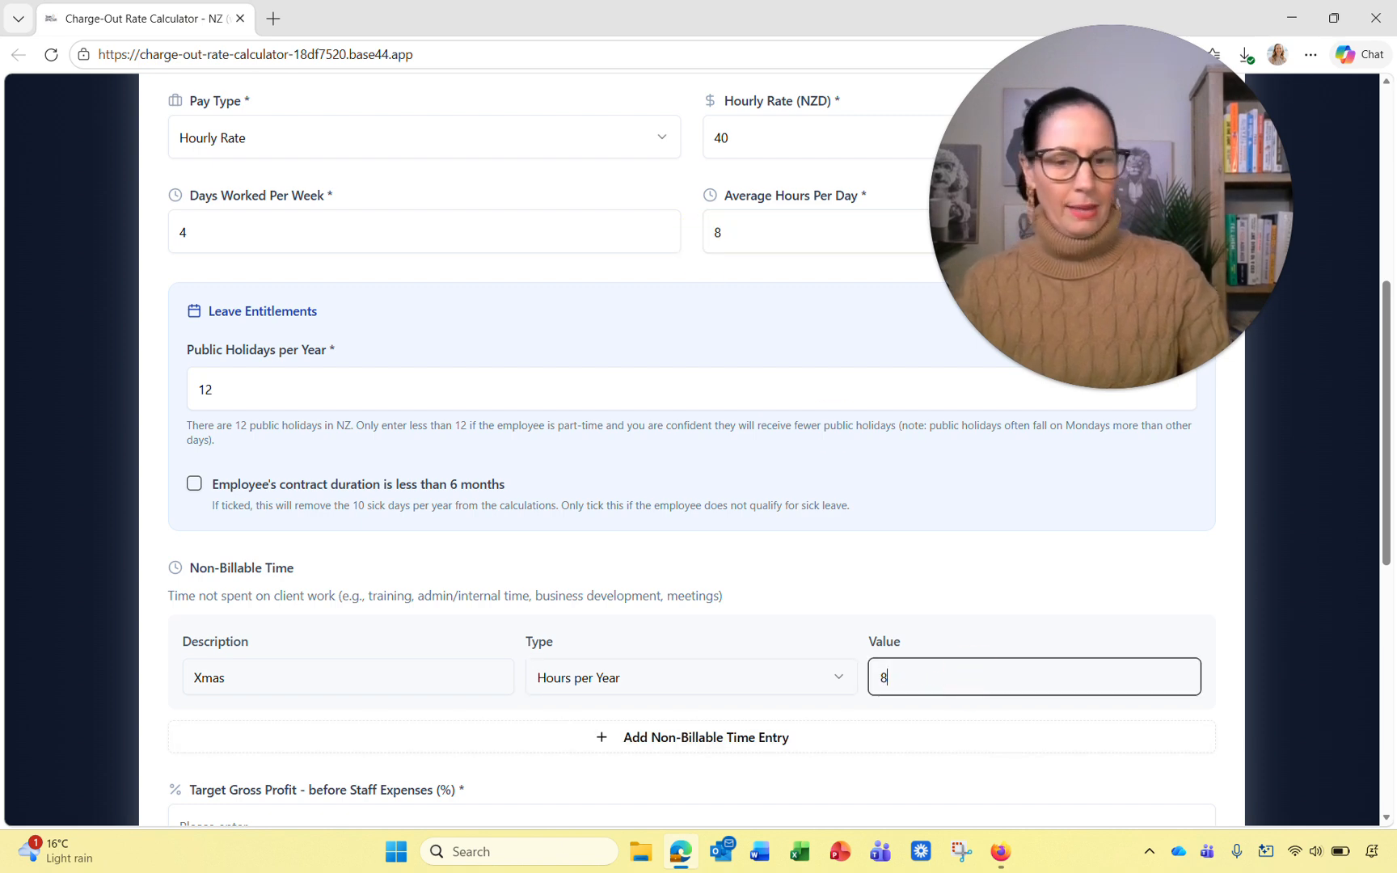
Step: Add a Team Meetings entry with type Days per Year
click(733, 736)
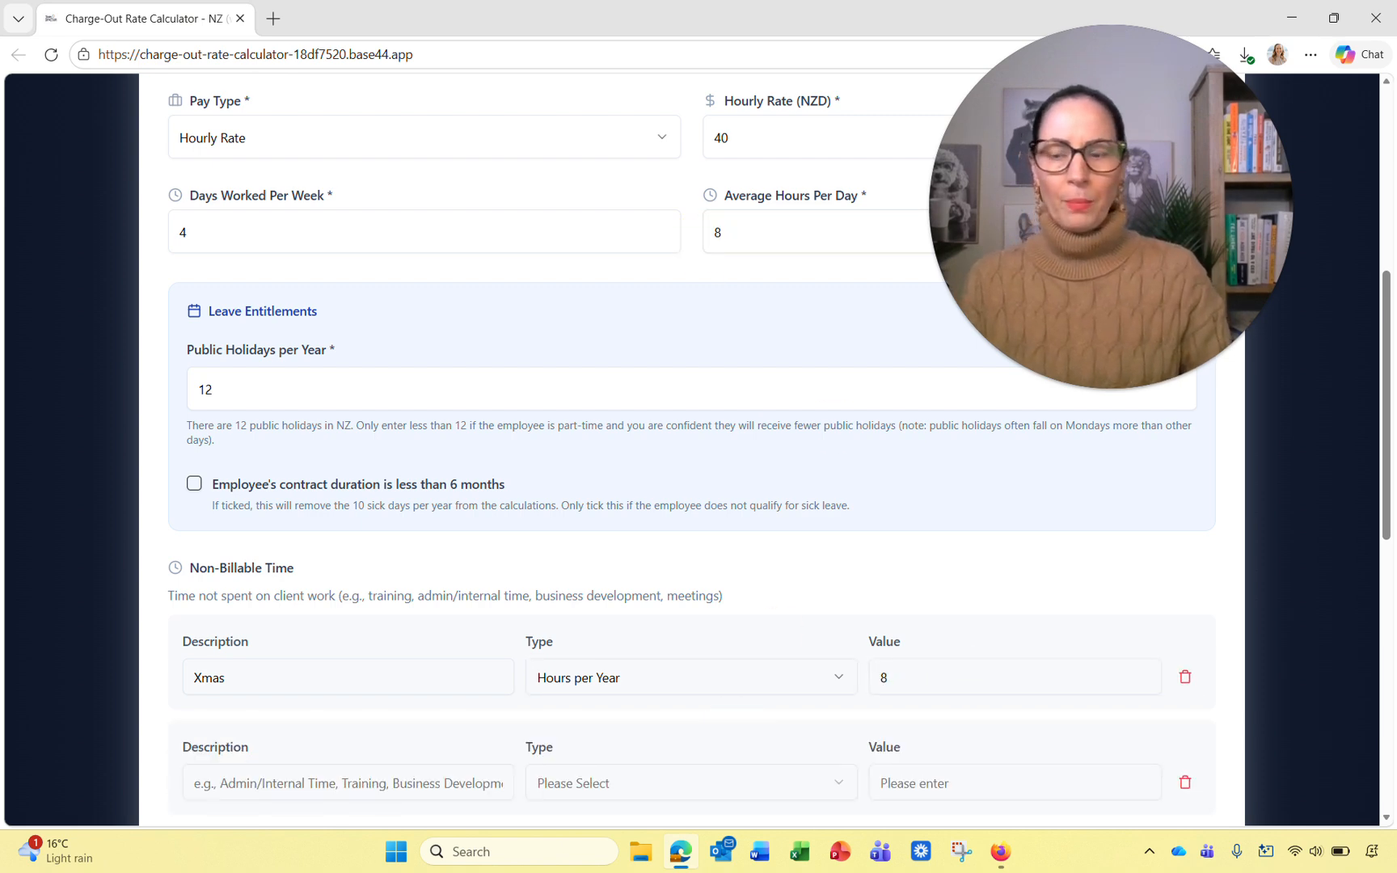
scroll(732, 712, down, 2)
click(384, 602)
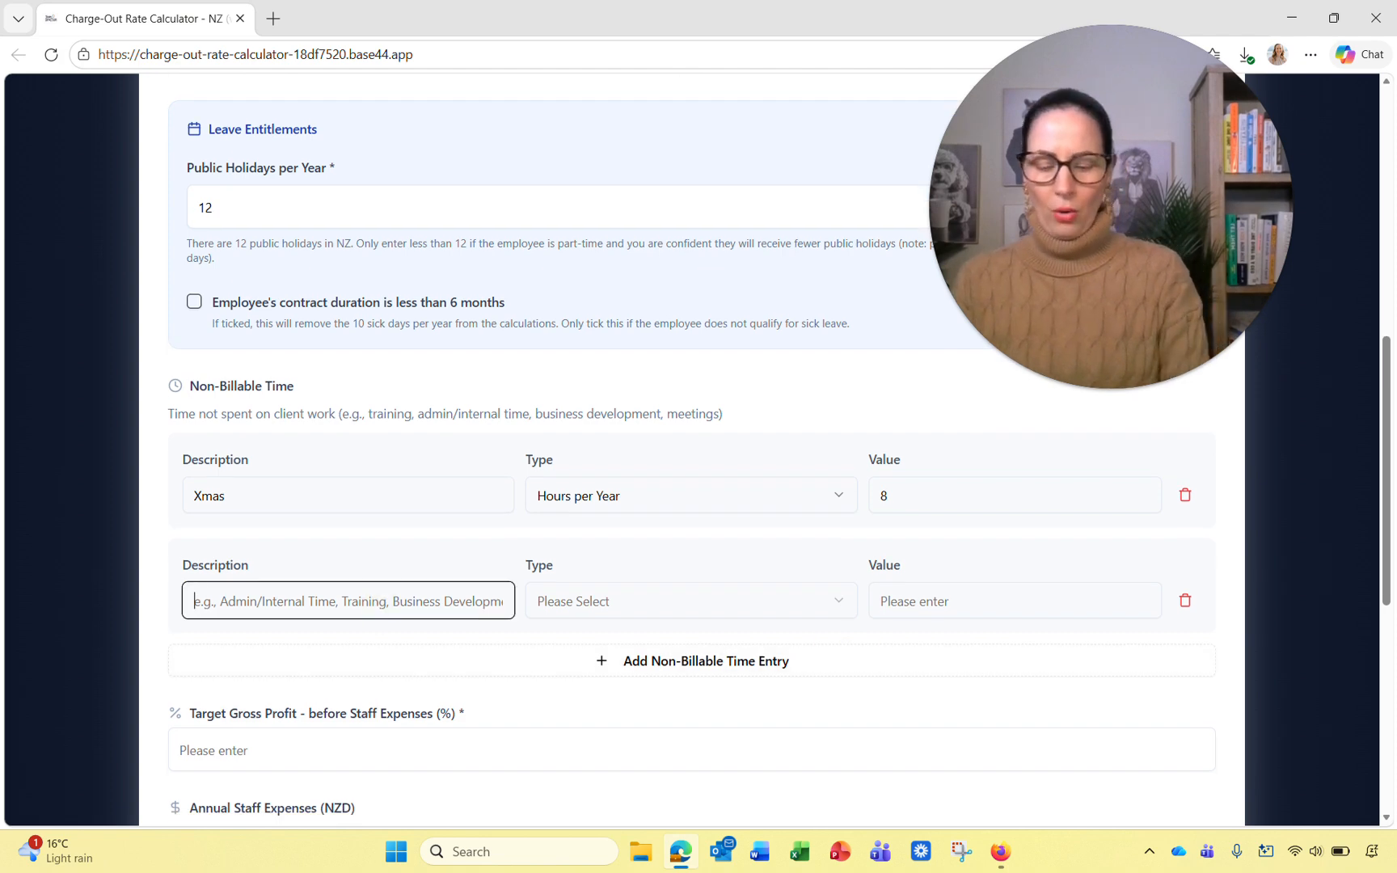
text(Team)
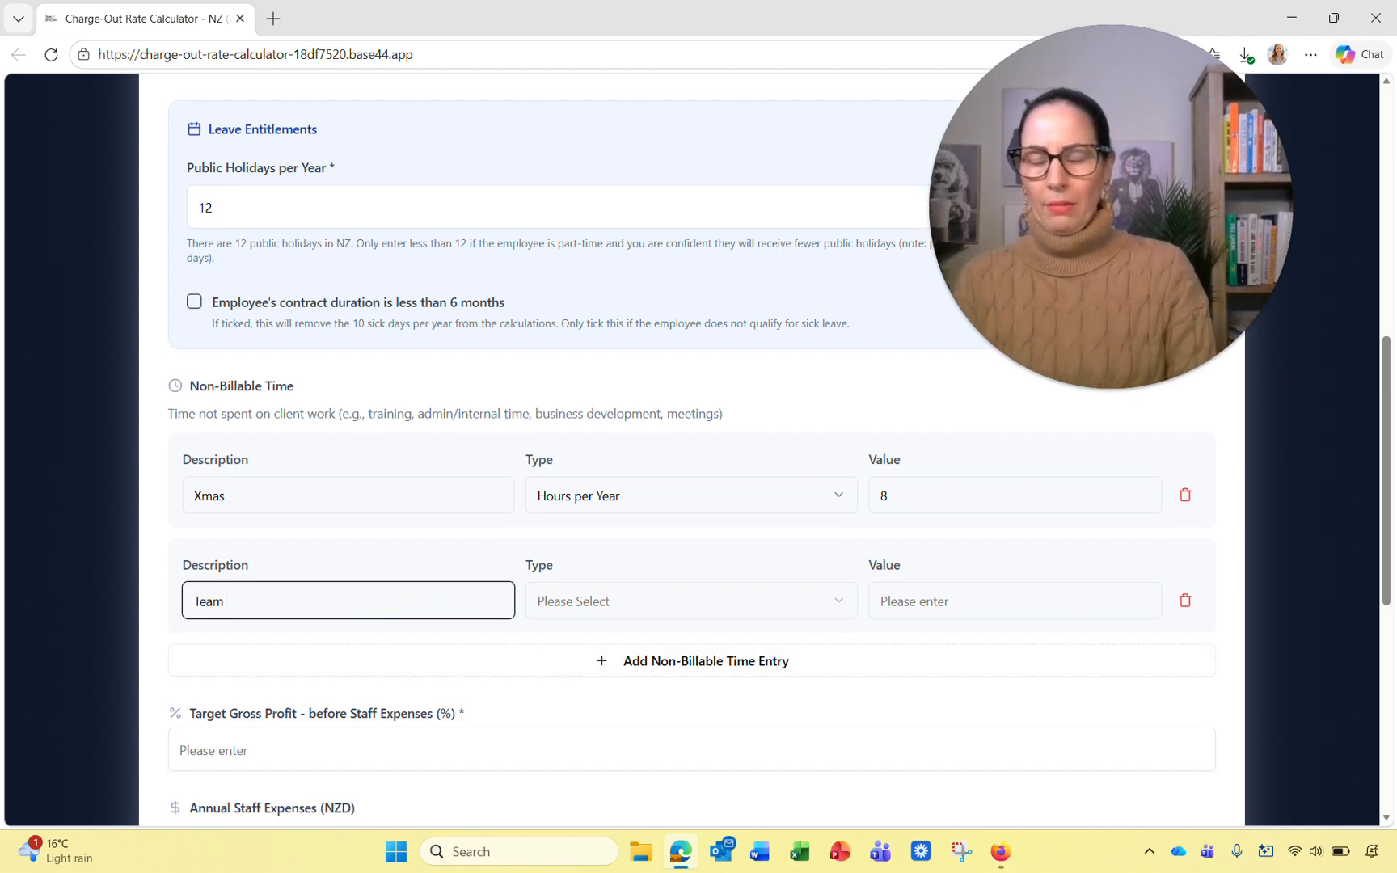
text( Meetings)
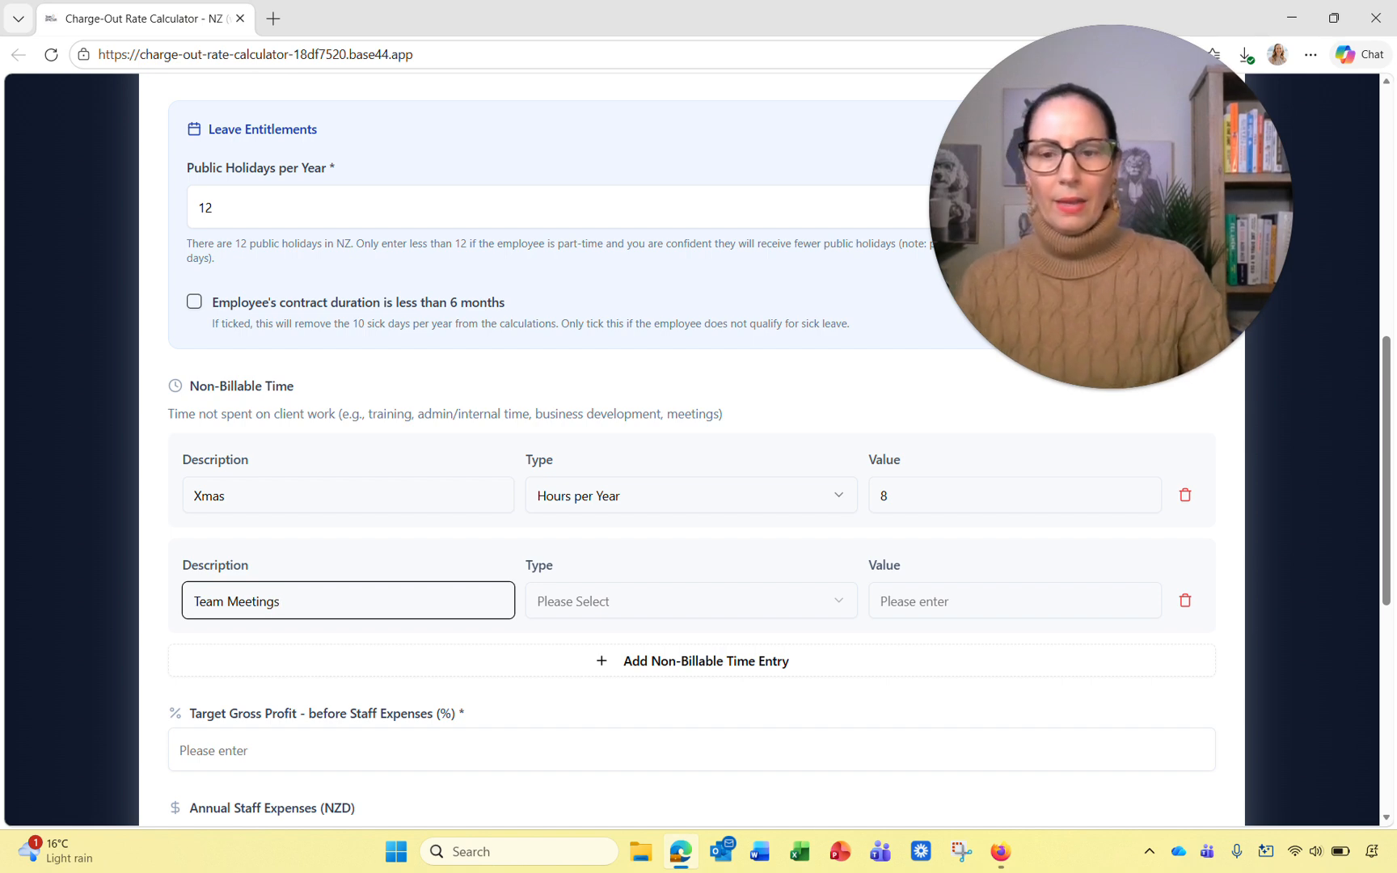
click(764, 602)
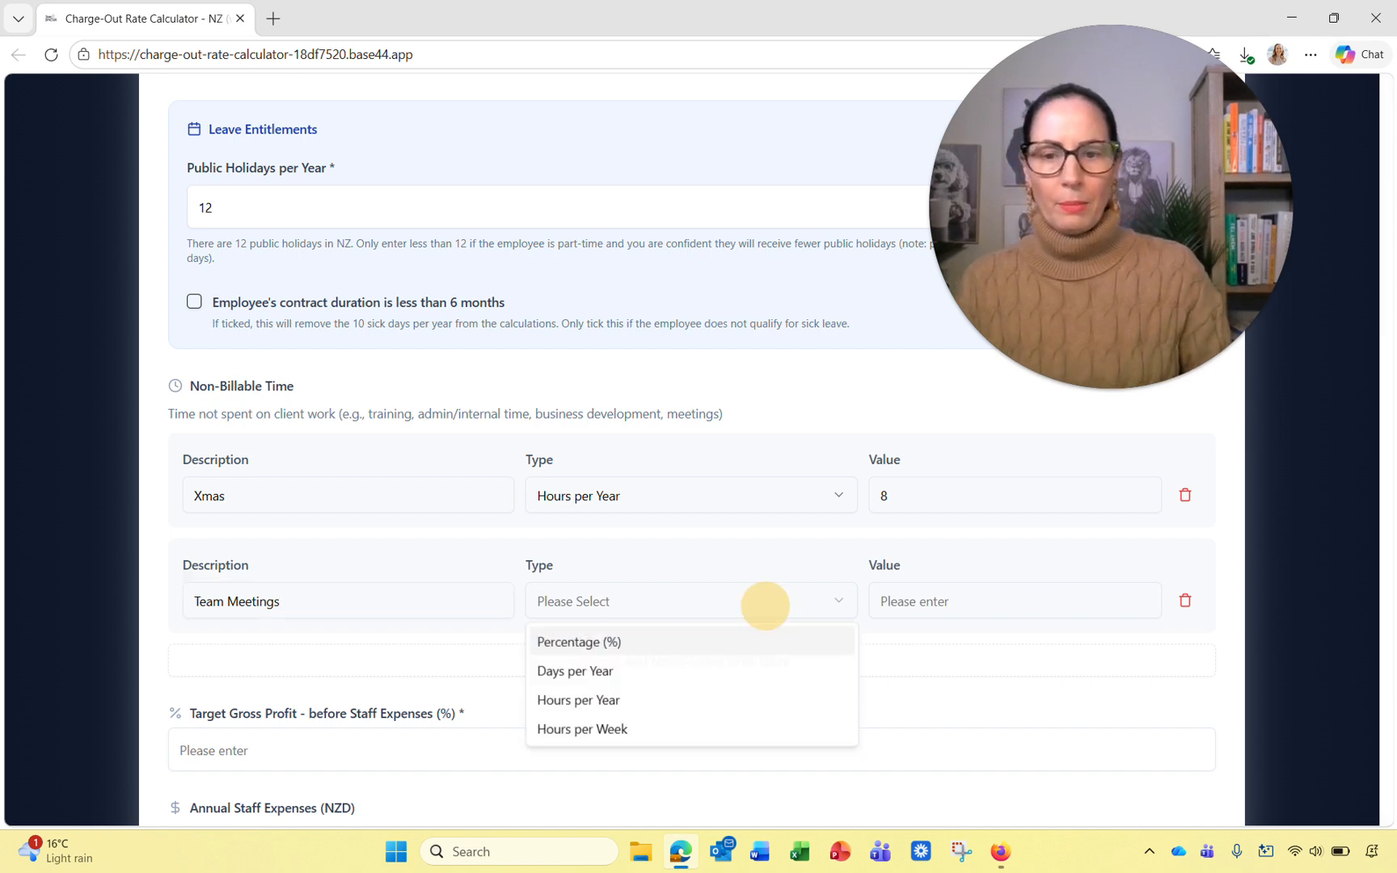
key(Down)
click(602, 671)
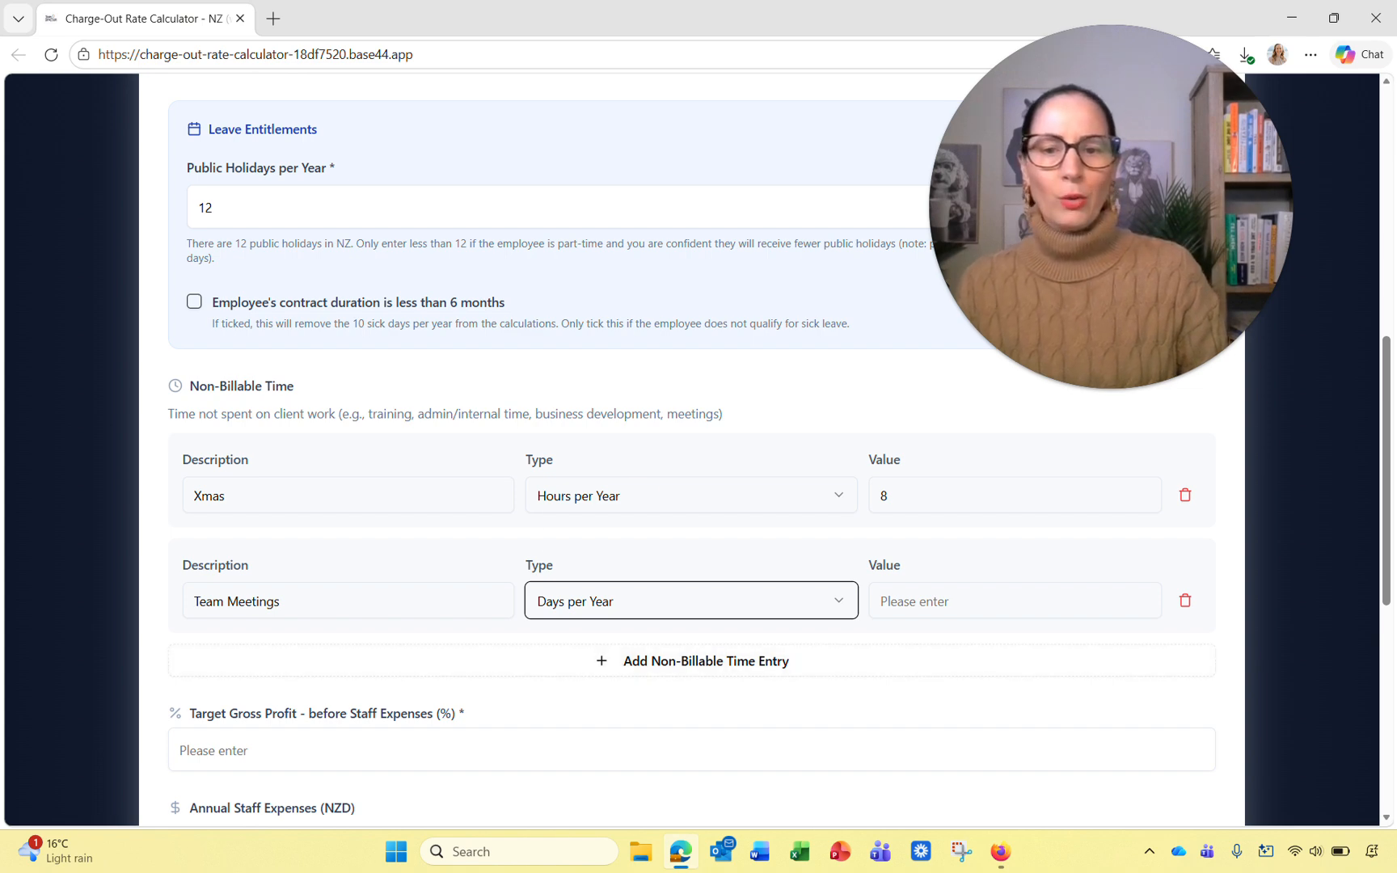
Step: Change the Xmas entry to Days per Year with value 1
click(640, 494)
click(599, 560)
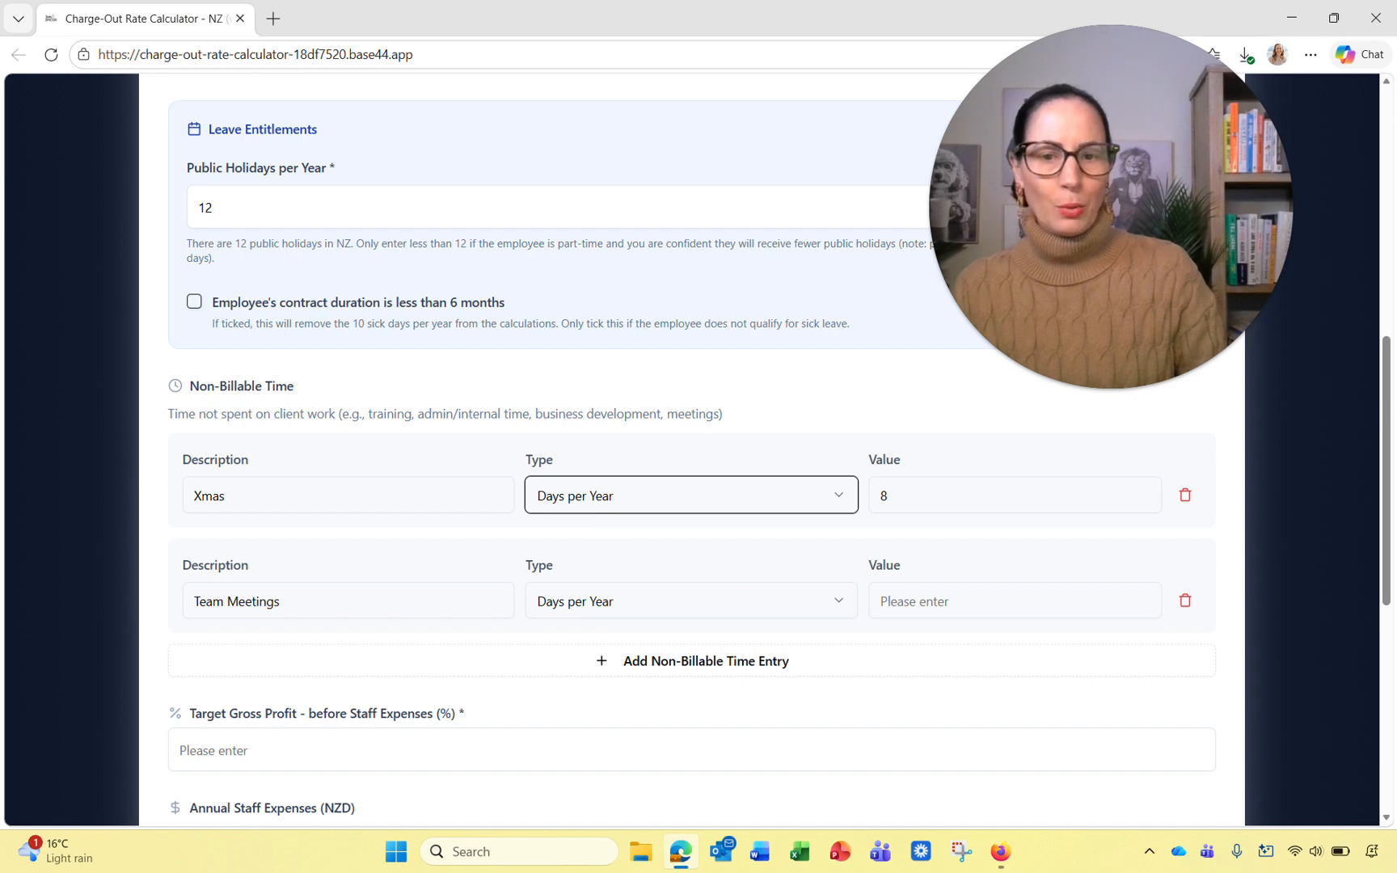
drag(897, 496, 866, 497)
text(1)
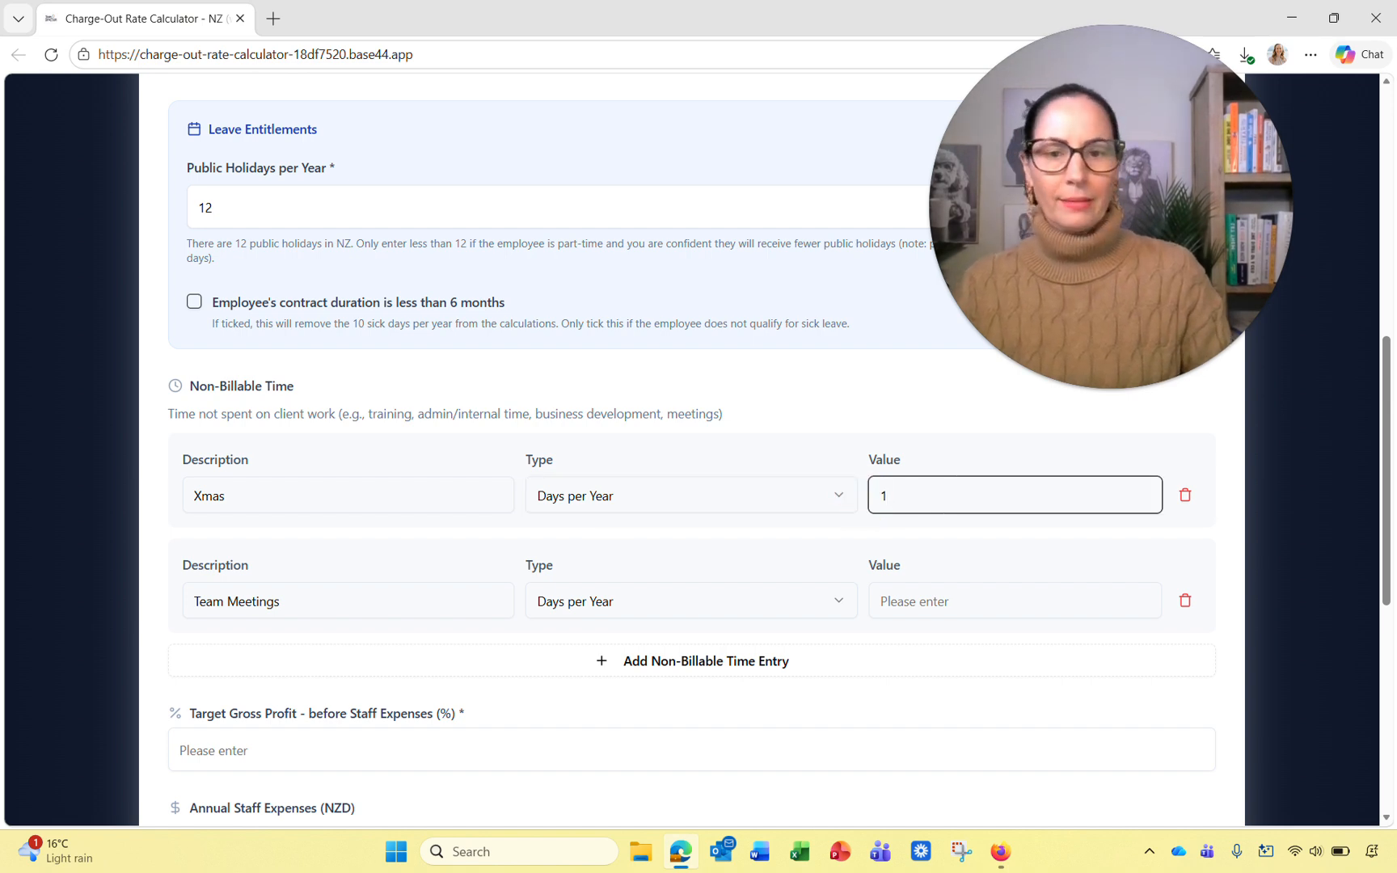
click(822, 521)
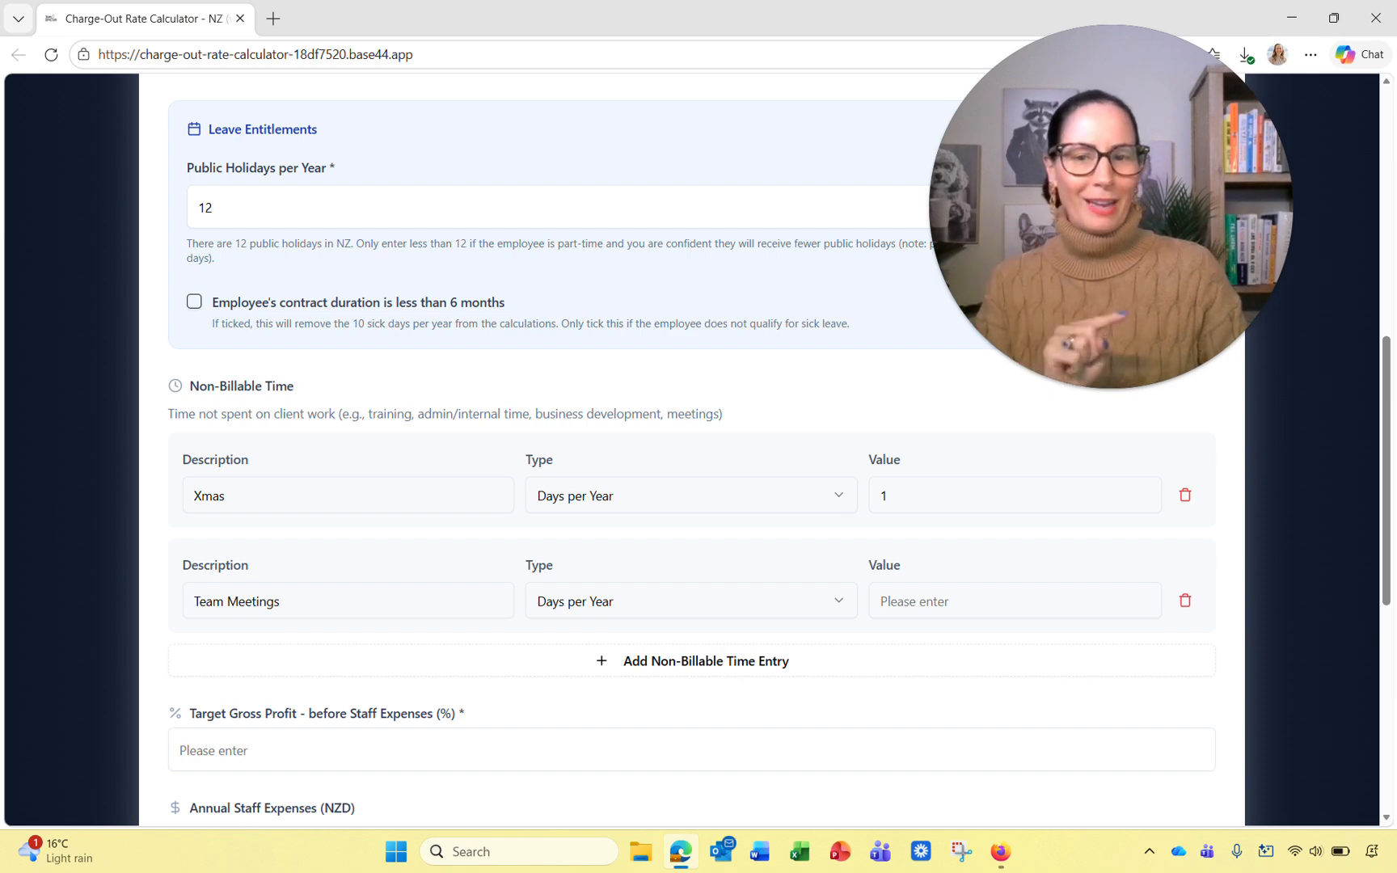
Step: Set Team Meetings to Hours per Week with value 1
click(622, 601)
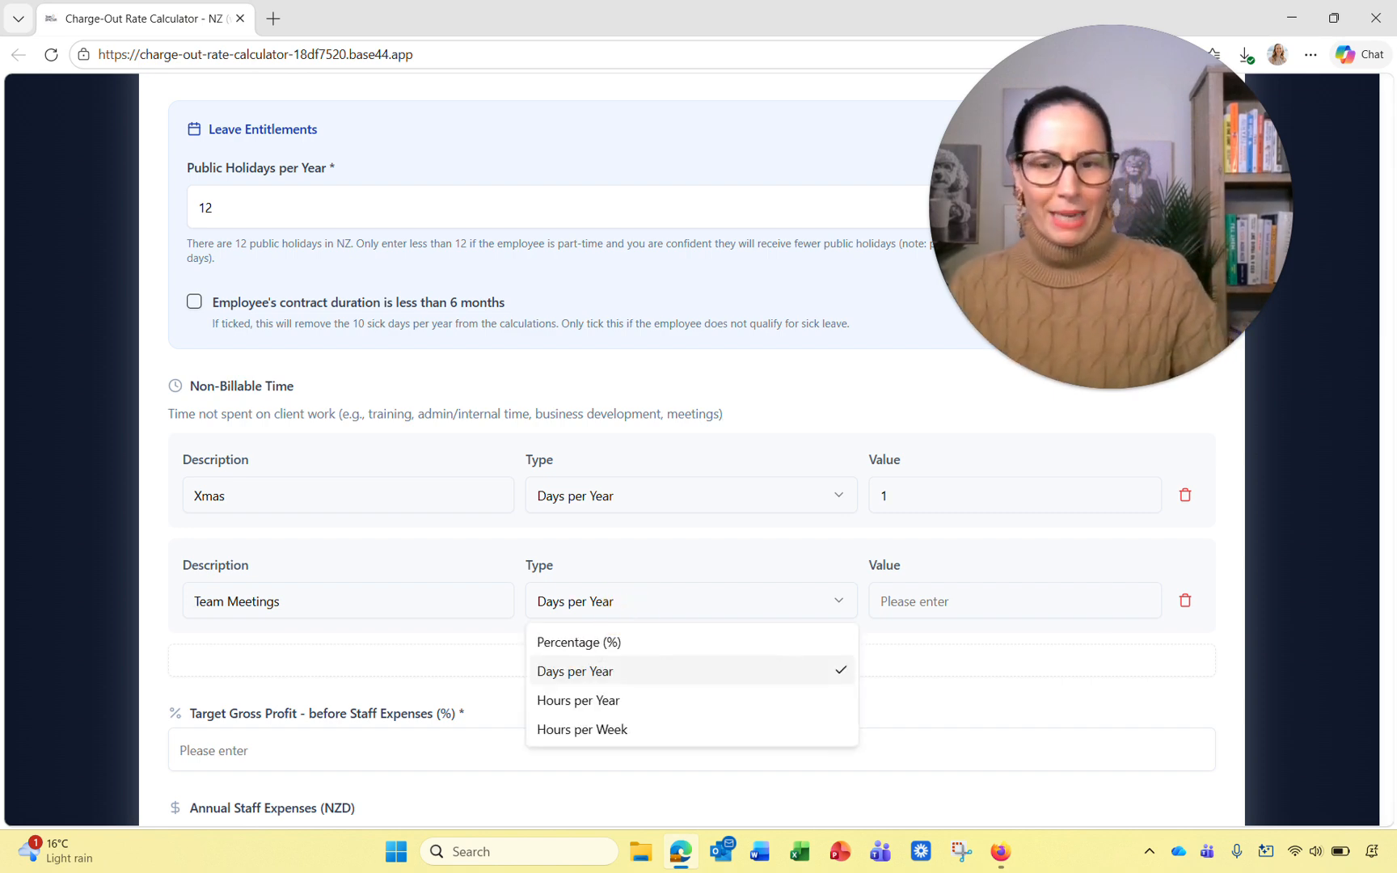
click(615, 729)
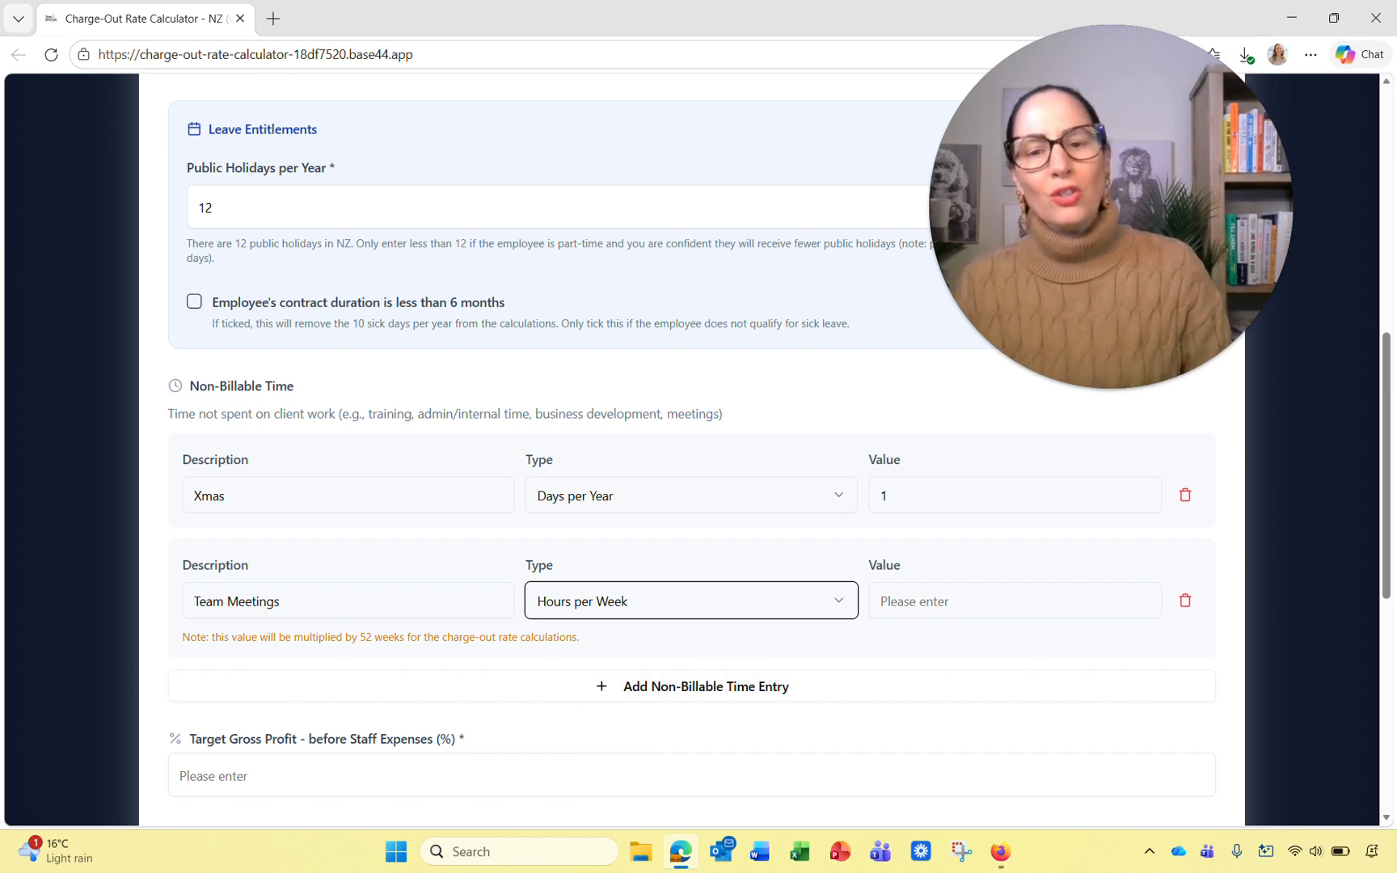
drag(581, 638, 168, 645)
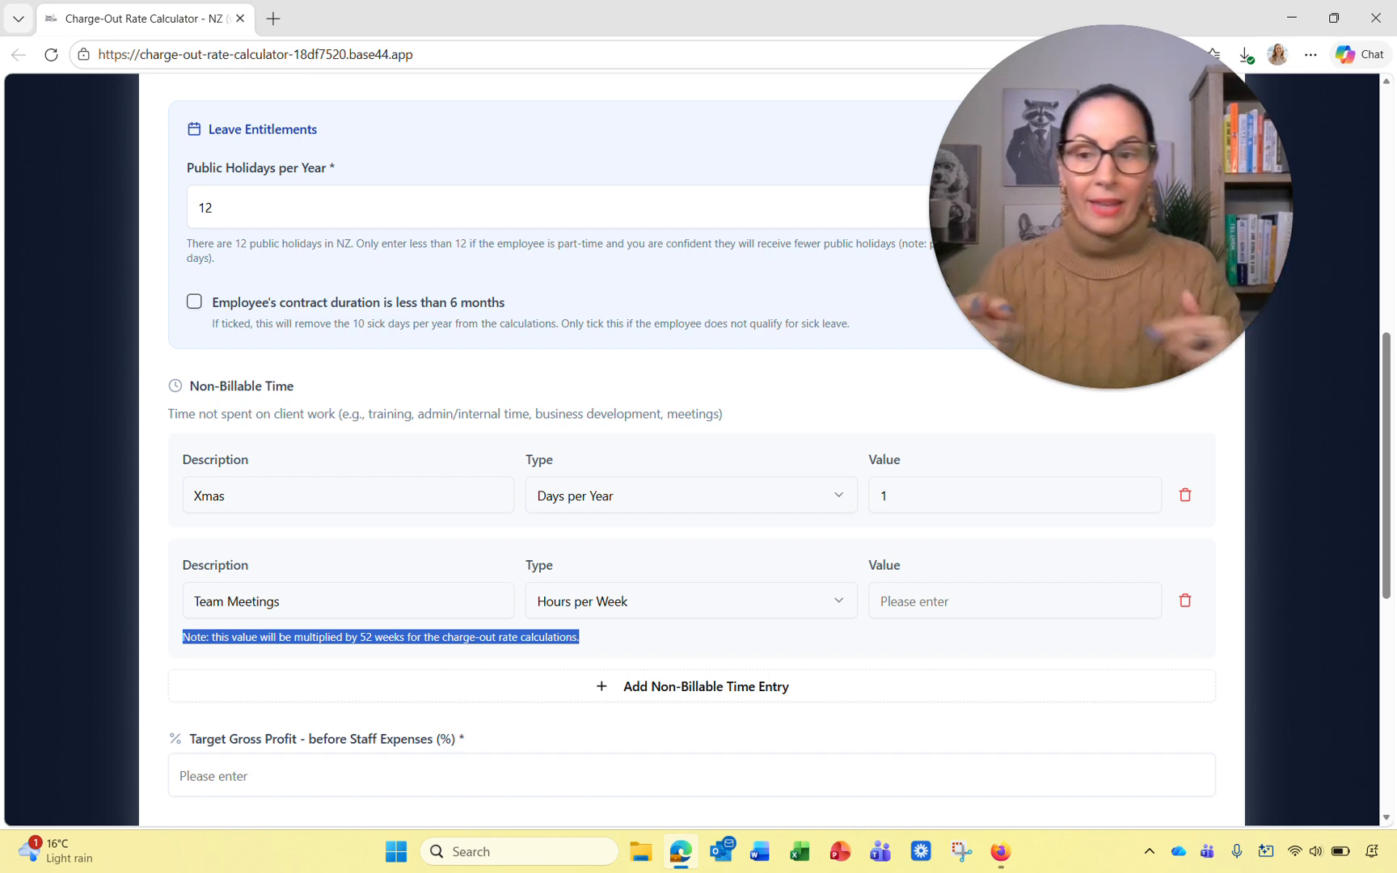
click(963, 610)
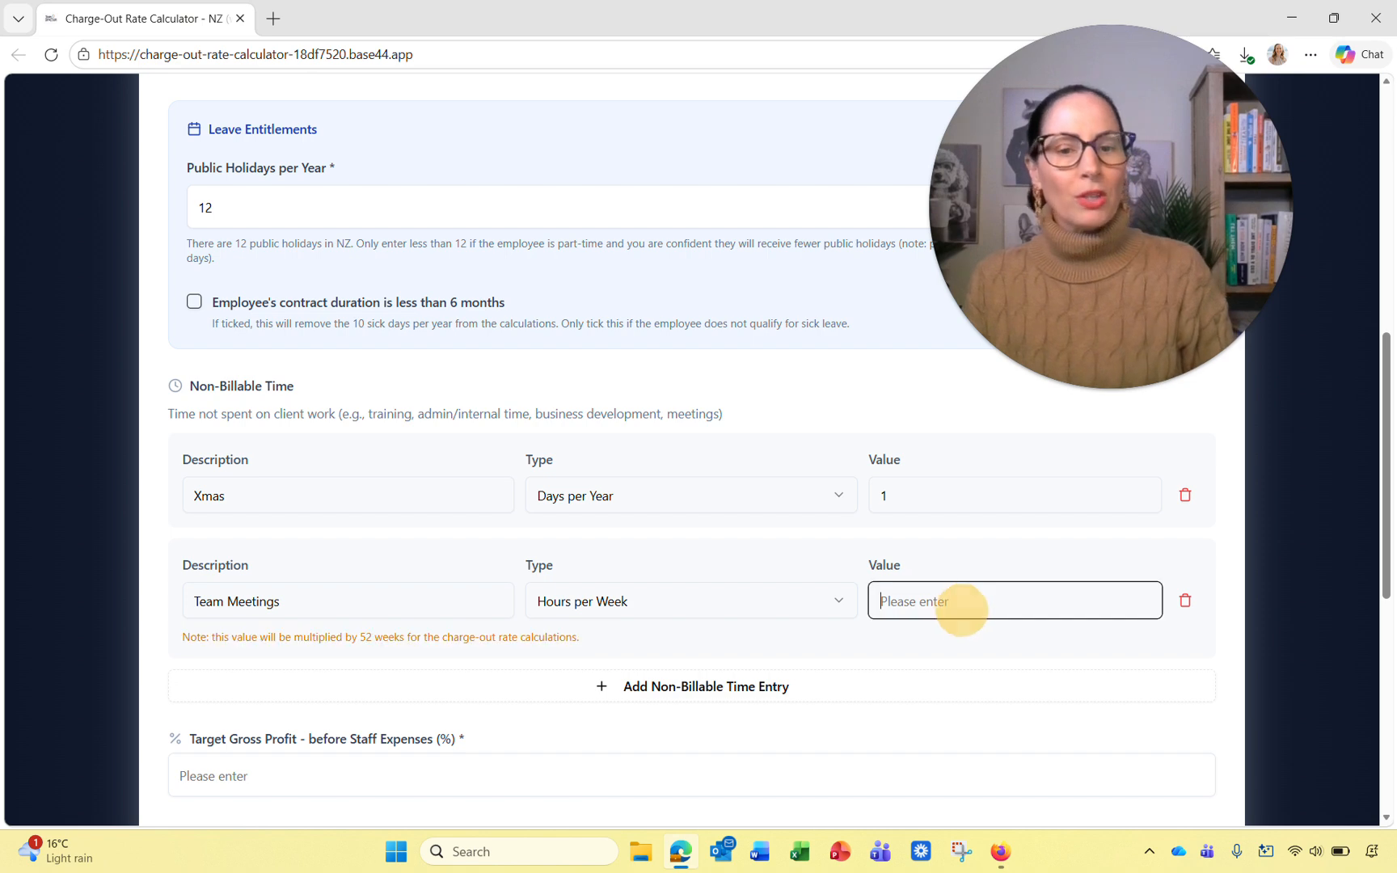
text(1)
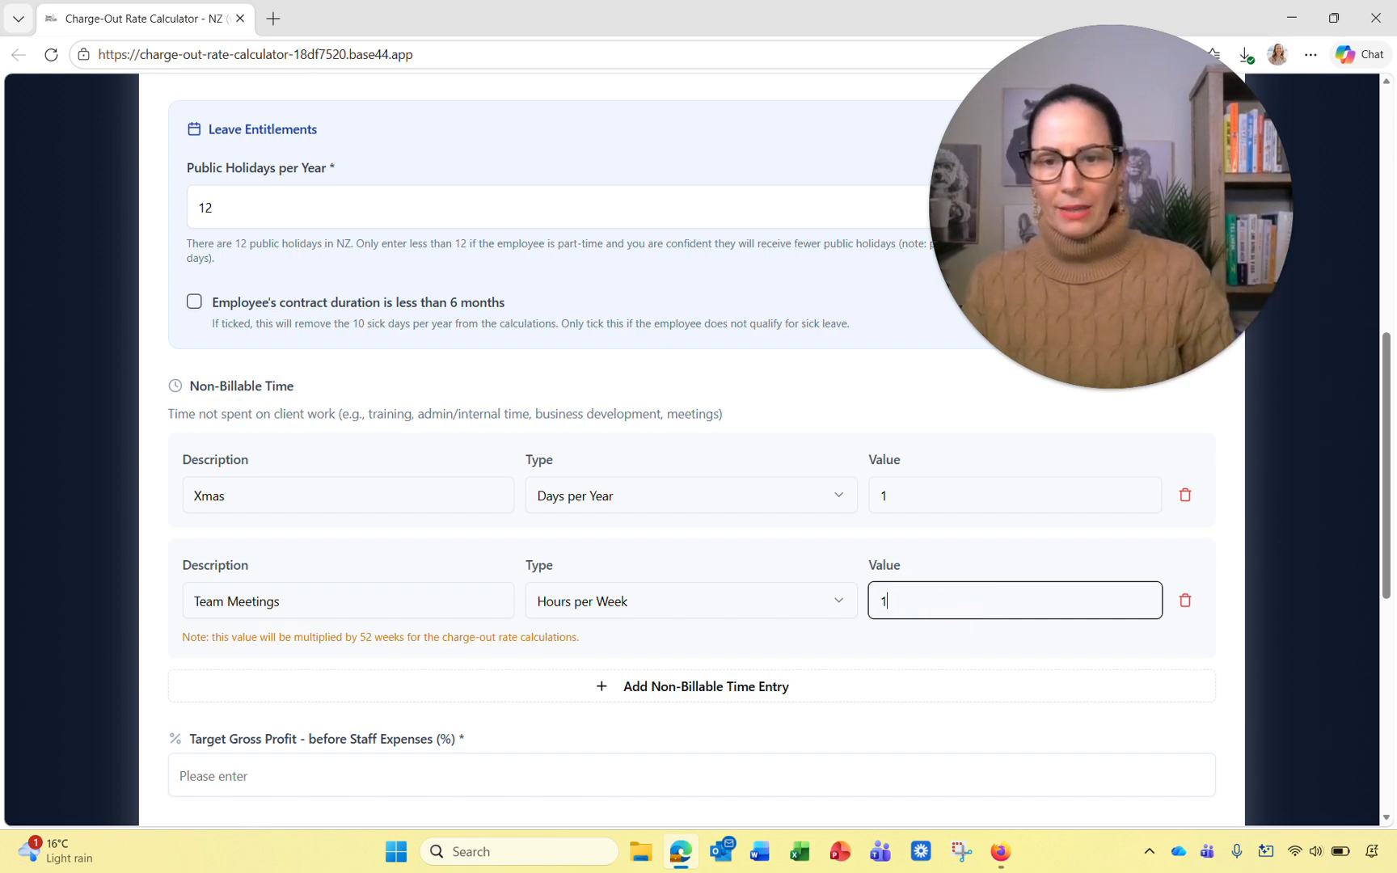
click(669, 684)
Step: Add a new non-billable row described as H&S Course with type Hours per Year
click(444, 697)
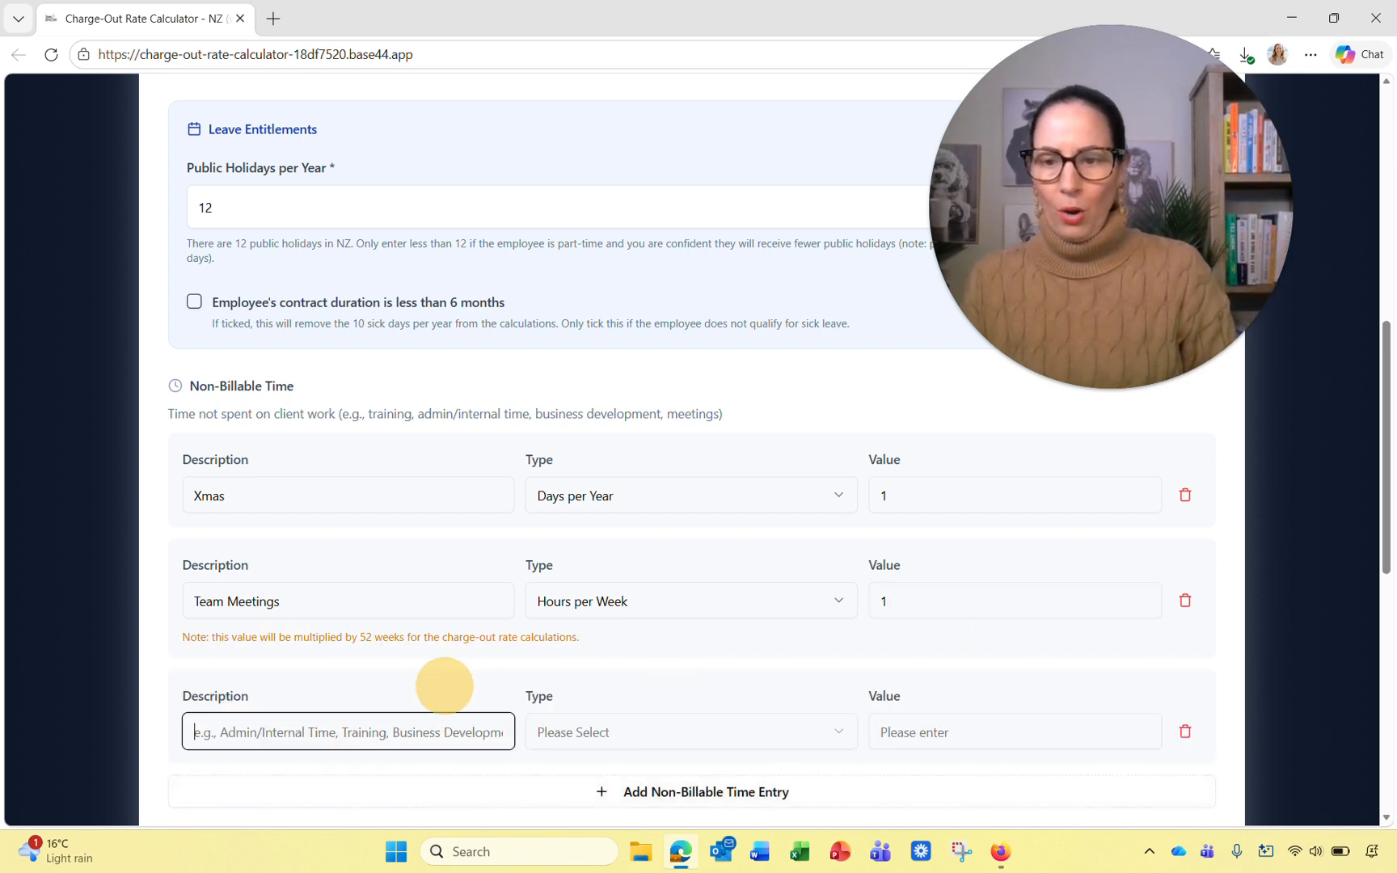
scroll(692, 452, down, 1)
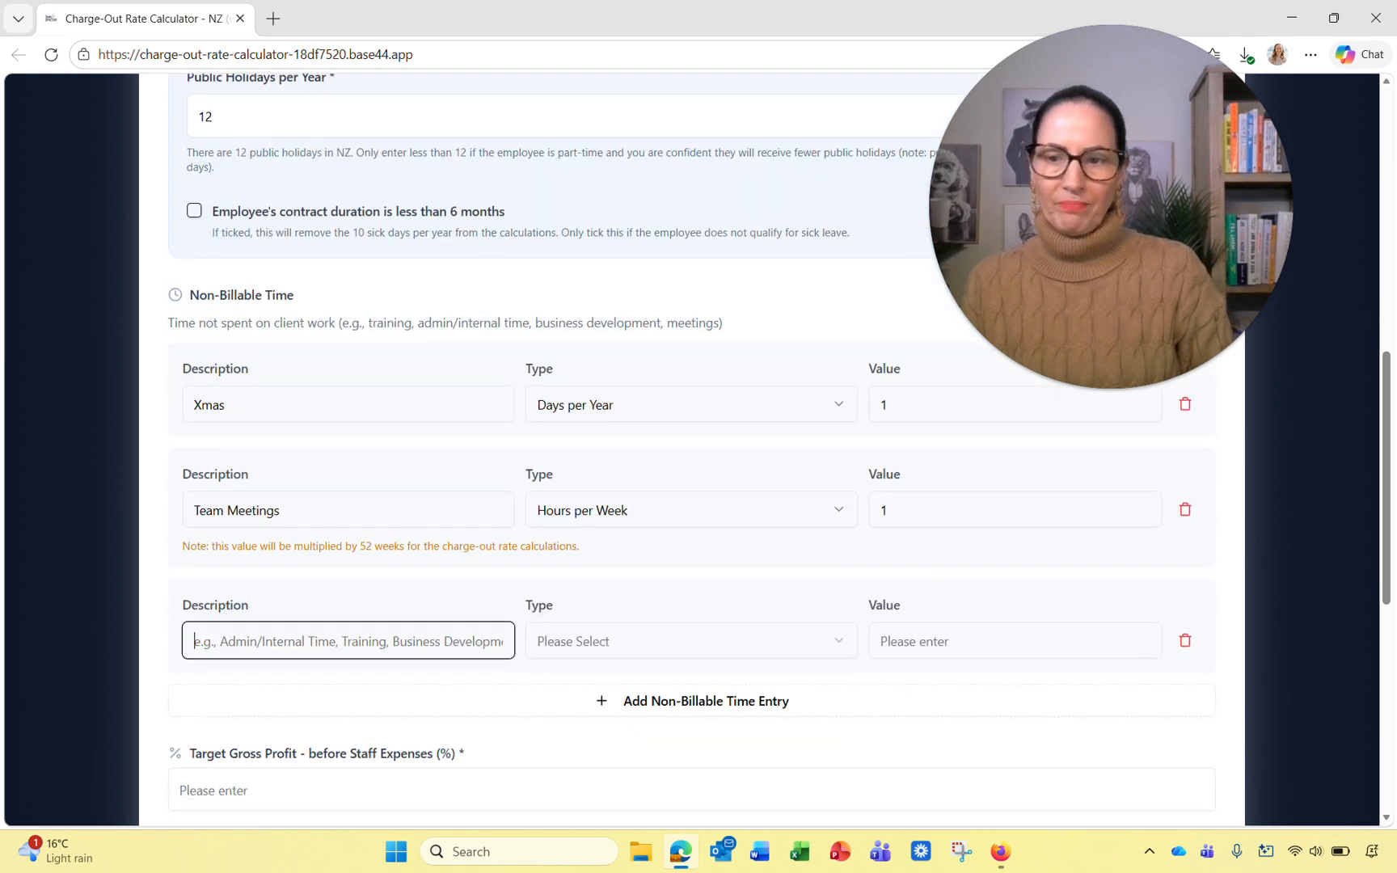
click(613, 641)
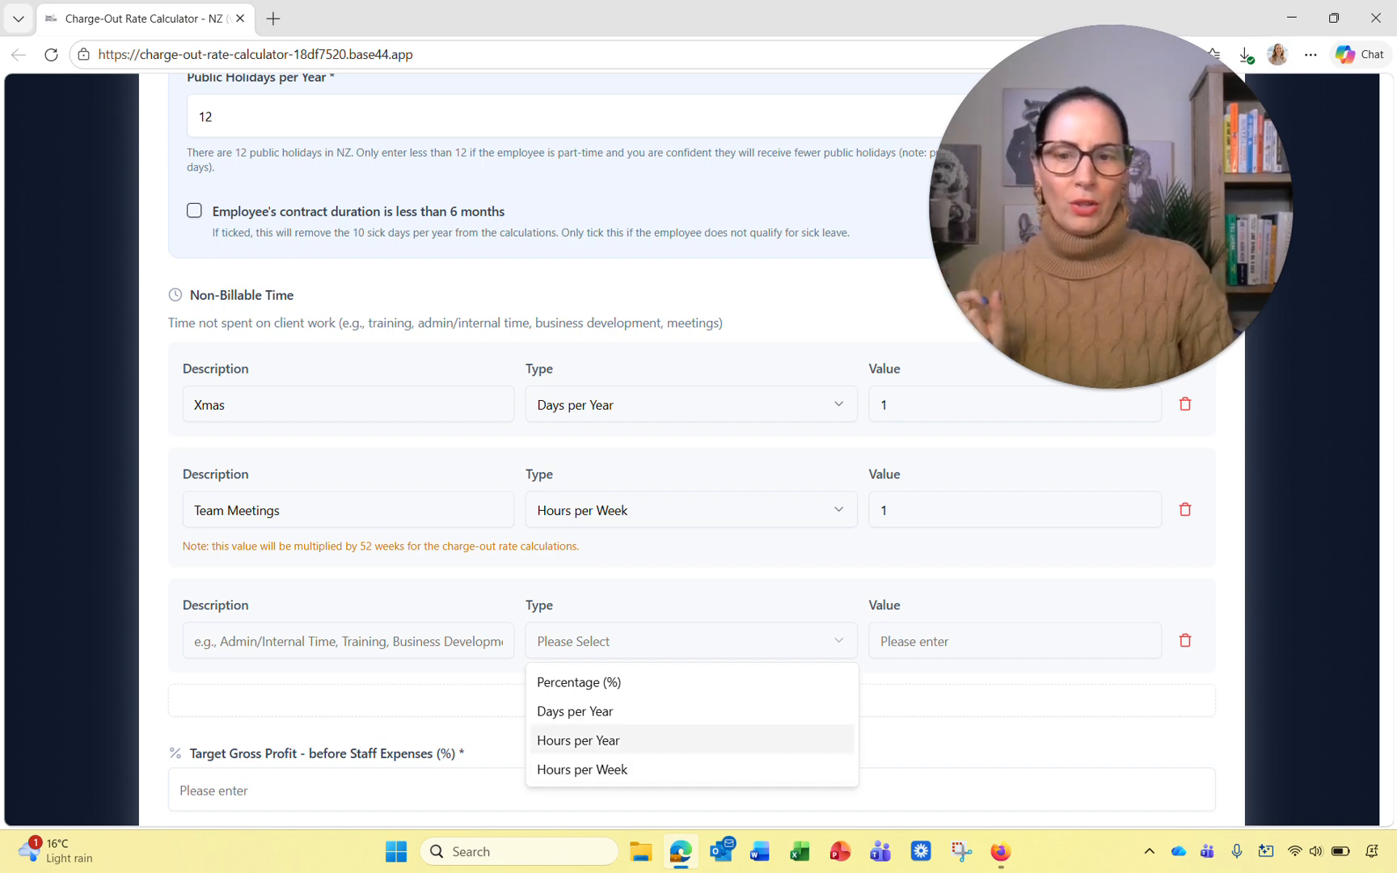
click(623, 740)
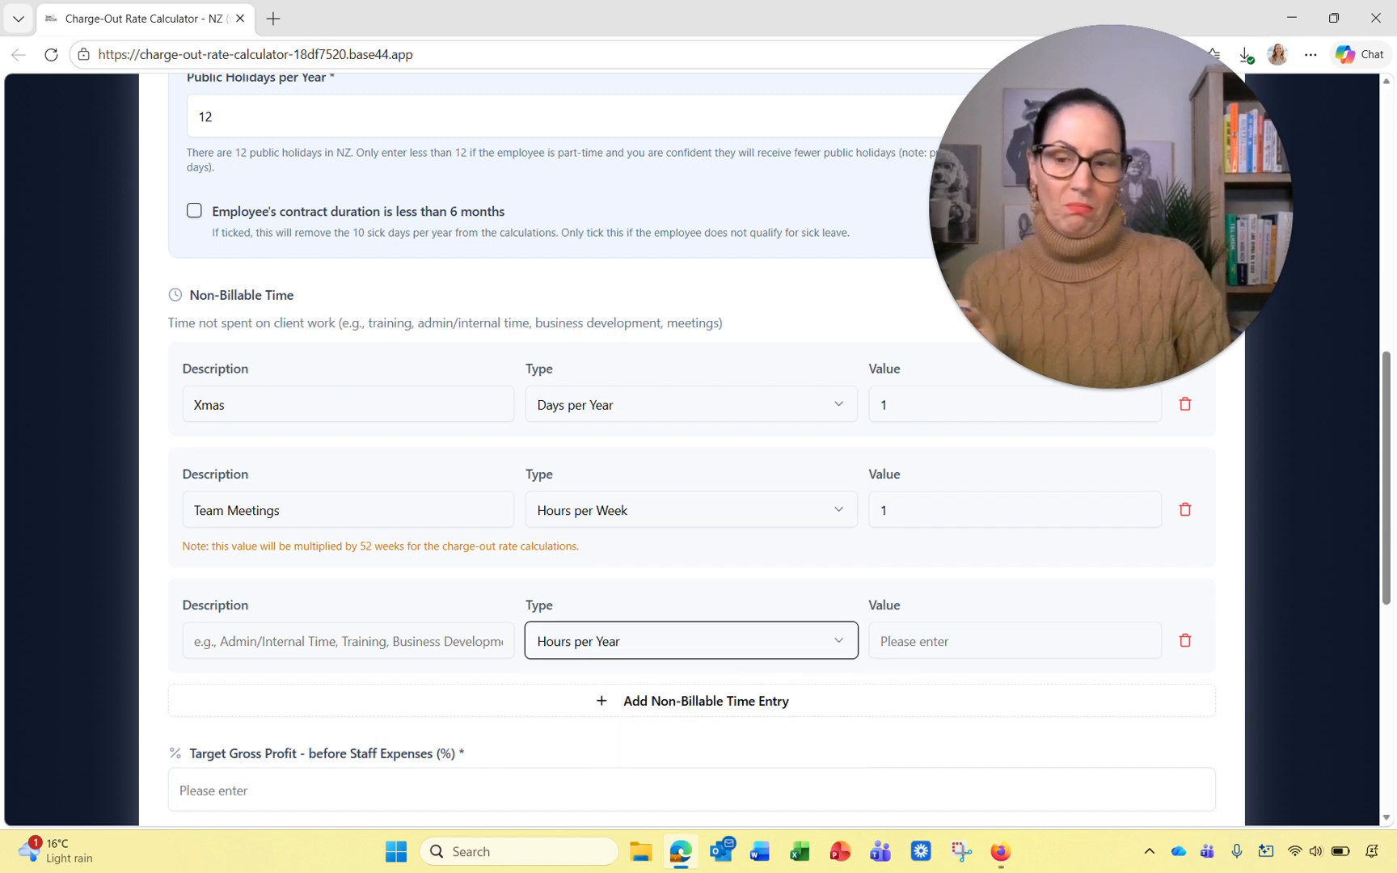
key(shift+Tab)
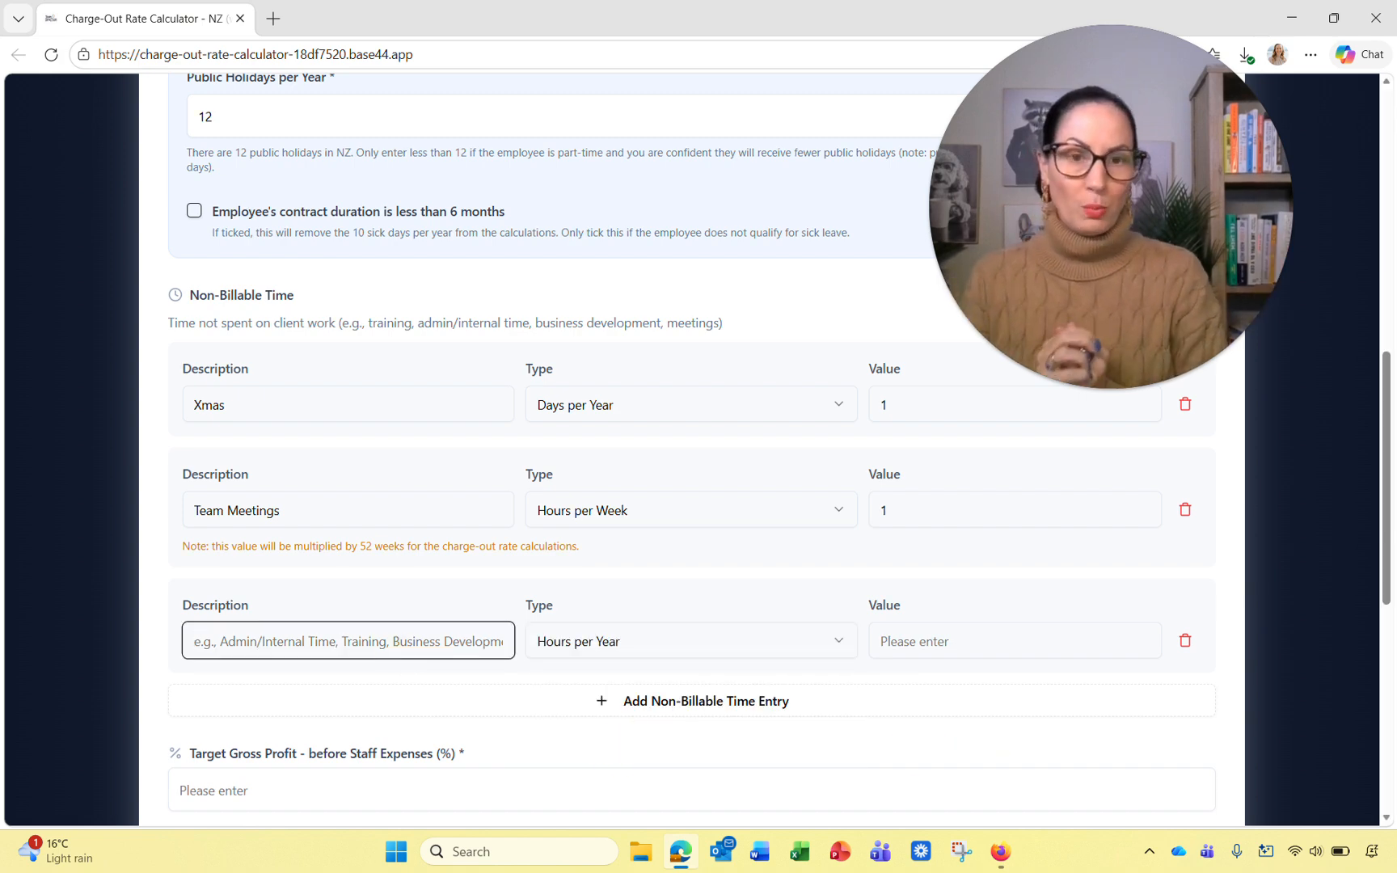
text(Train)
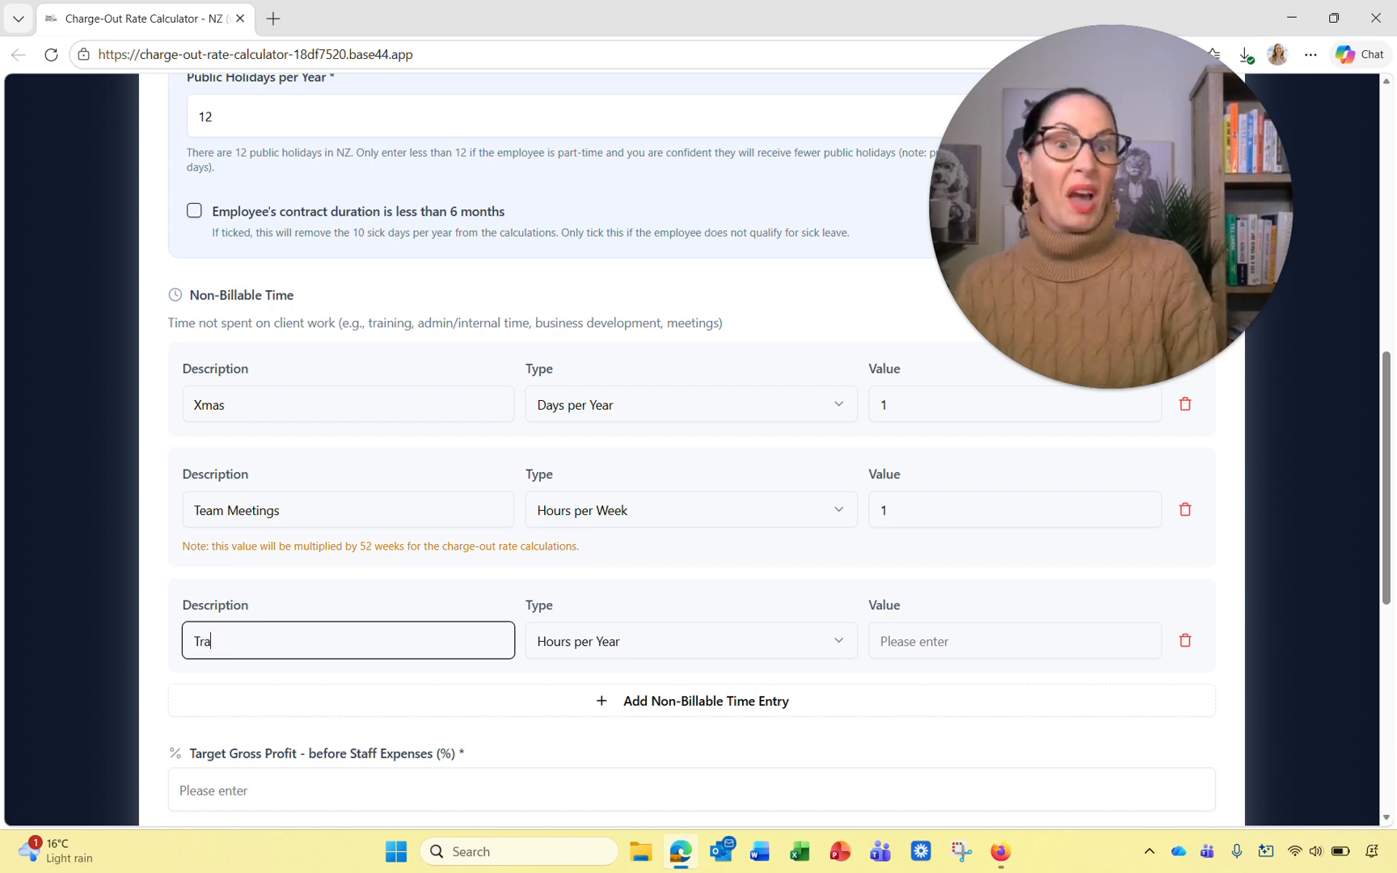
key(BackSpace)
key(BackSpace)
key(BackSpace)
text(H&)
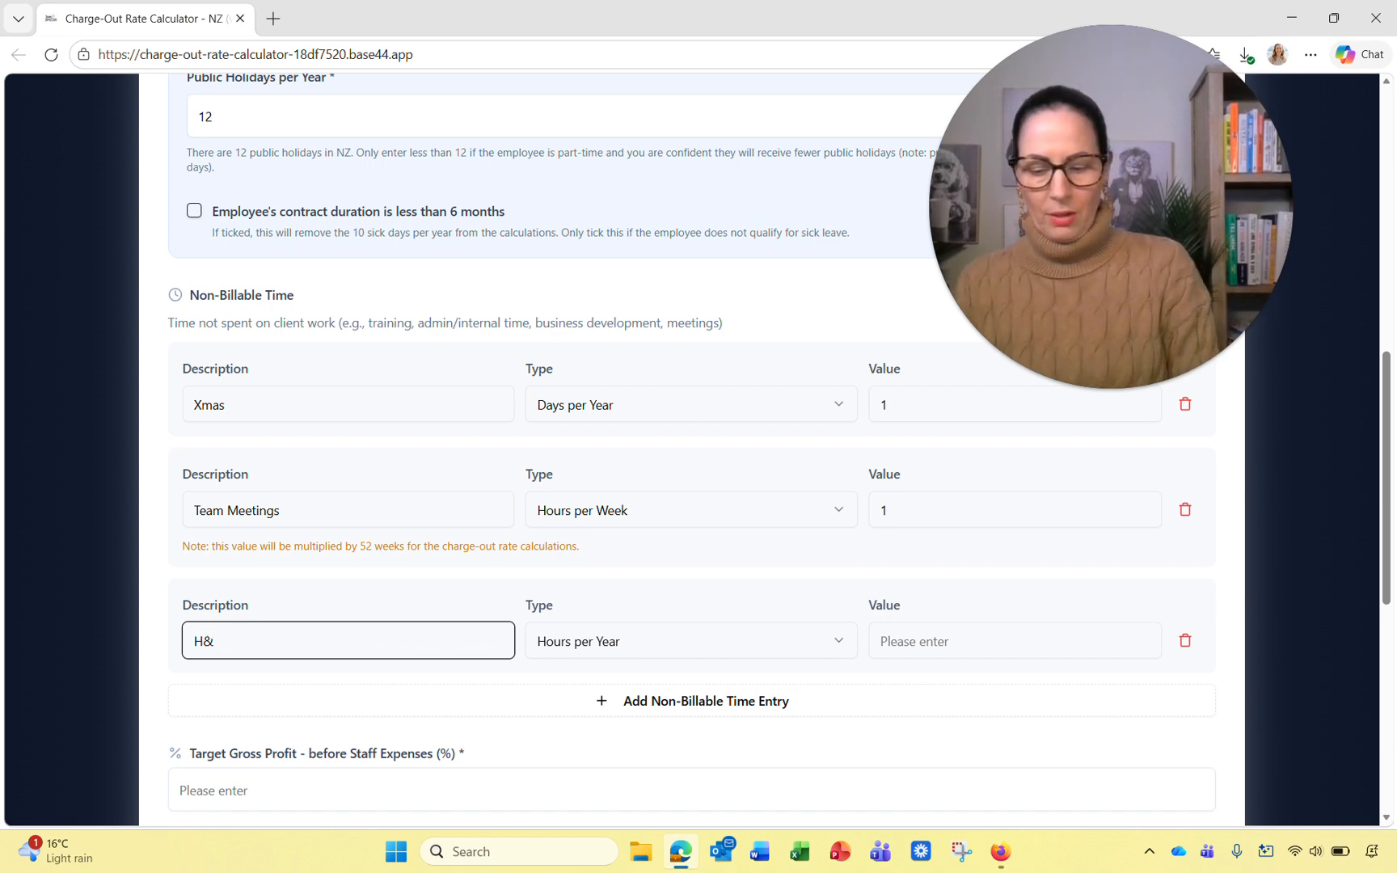
text(S Course)
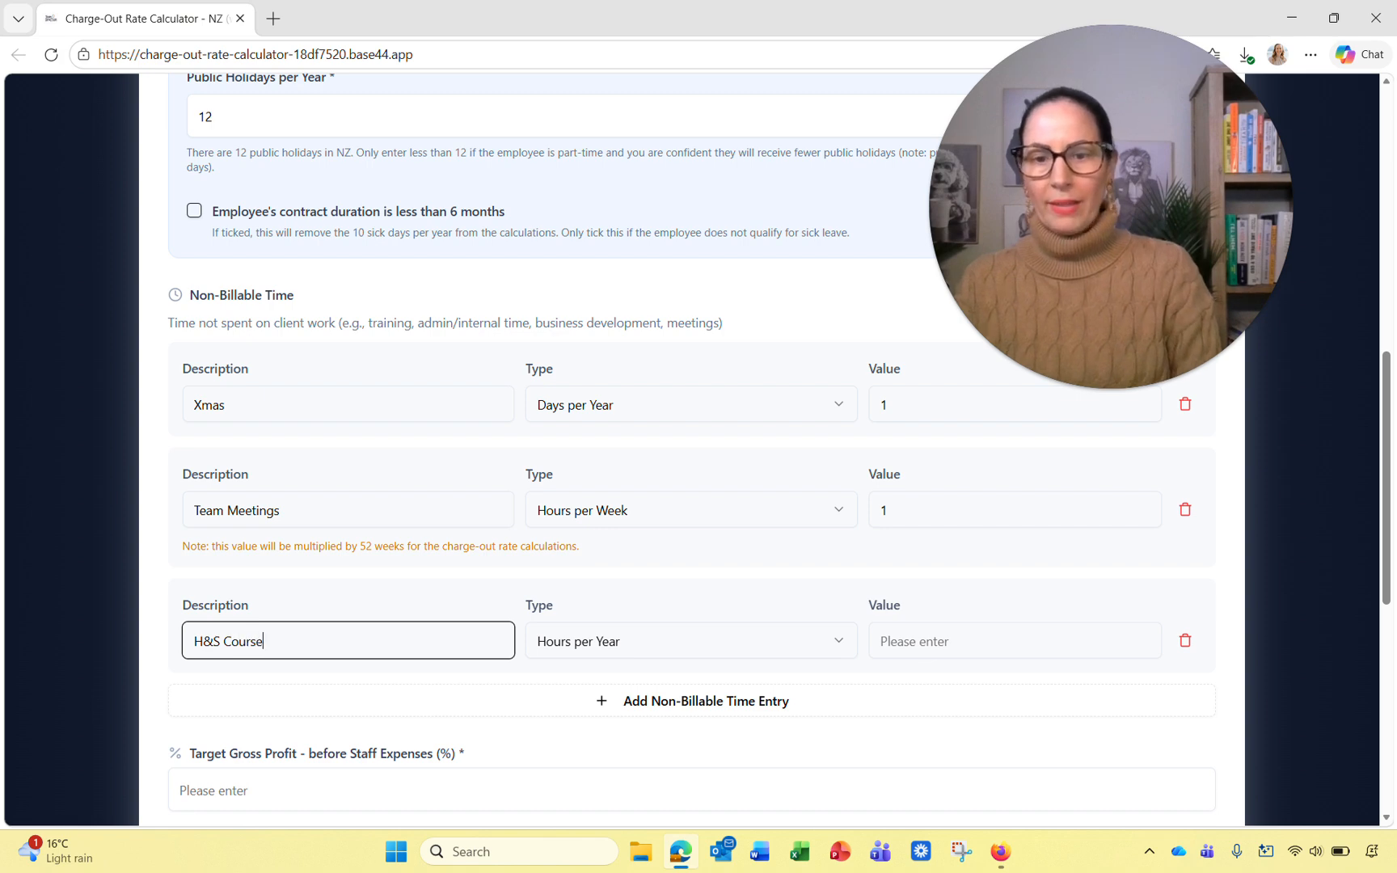
click(930, 642)
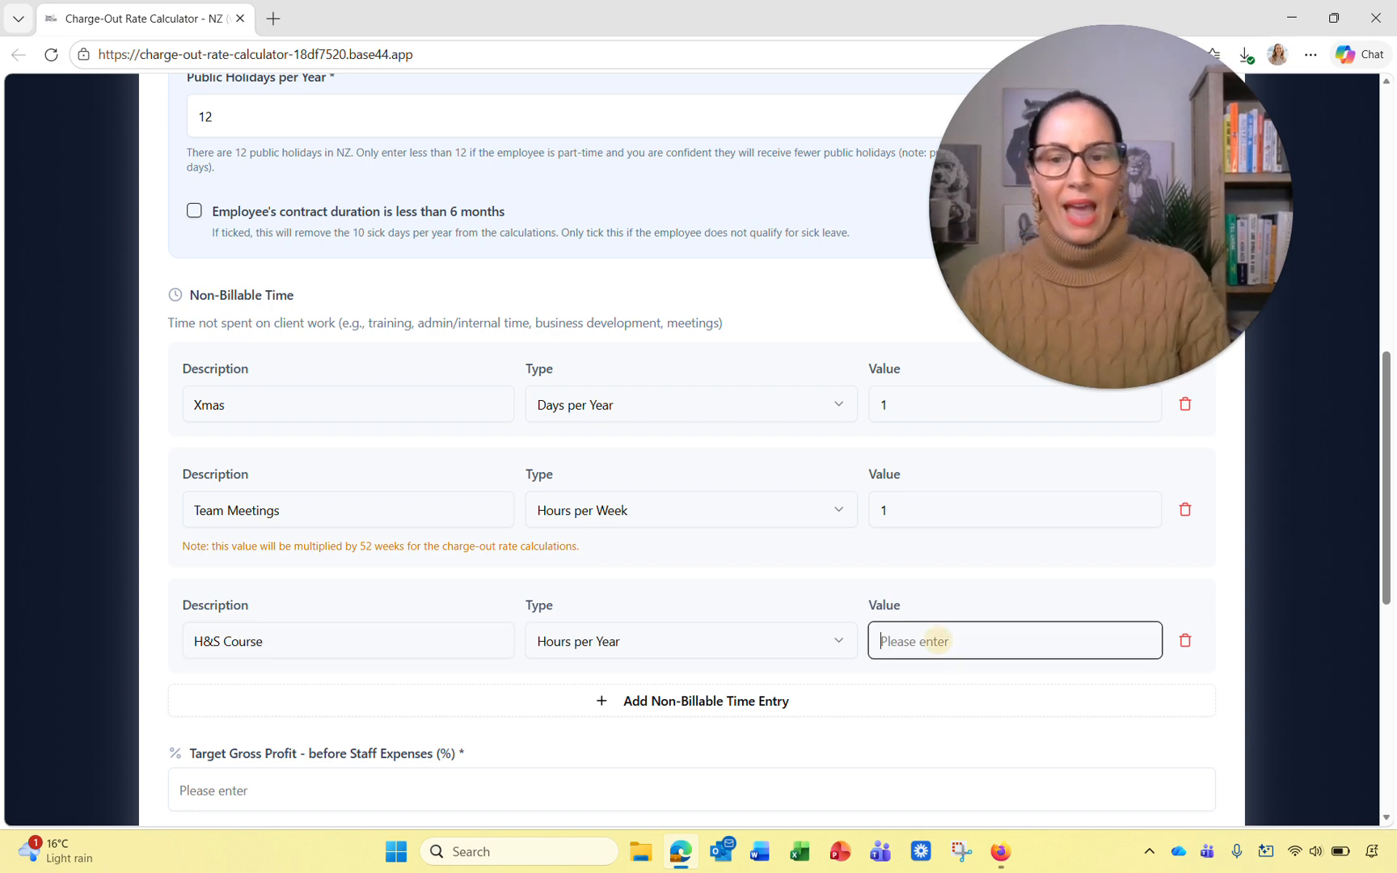
Step: Give H&S Course a value of 4, then add General Non Billable Time at Percentage (%) 5
text(4)
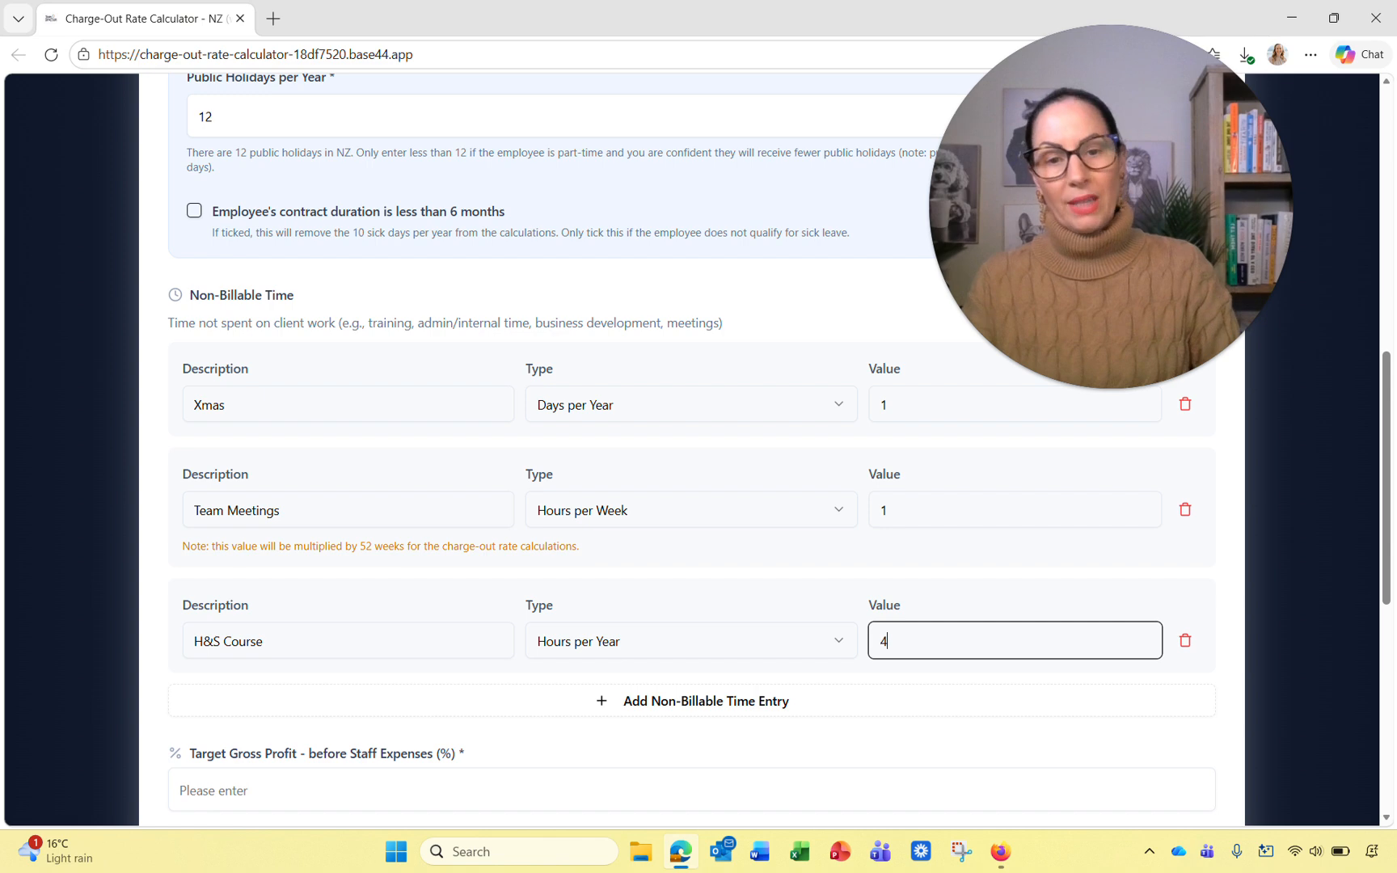
click(706, 701)
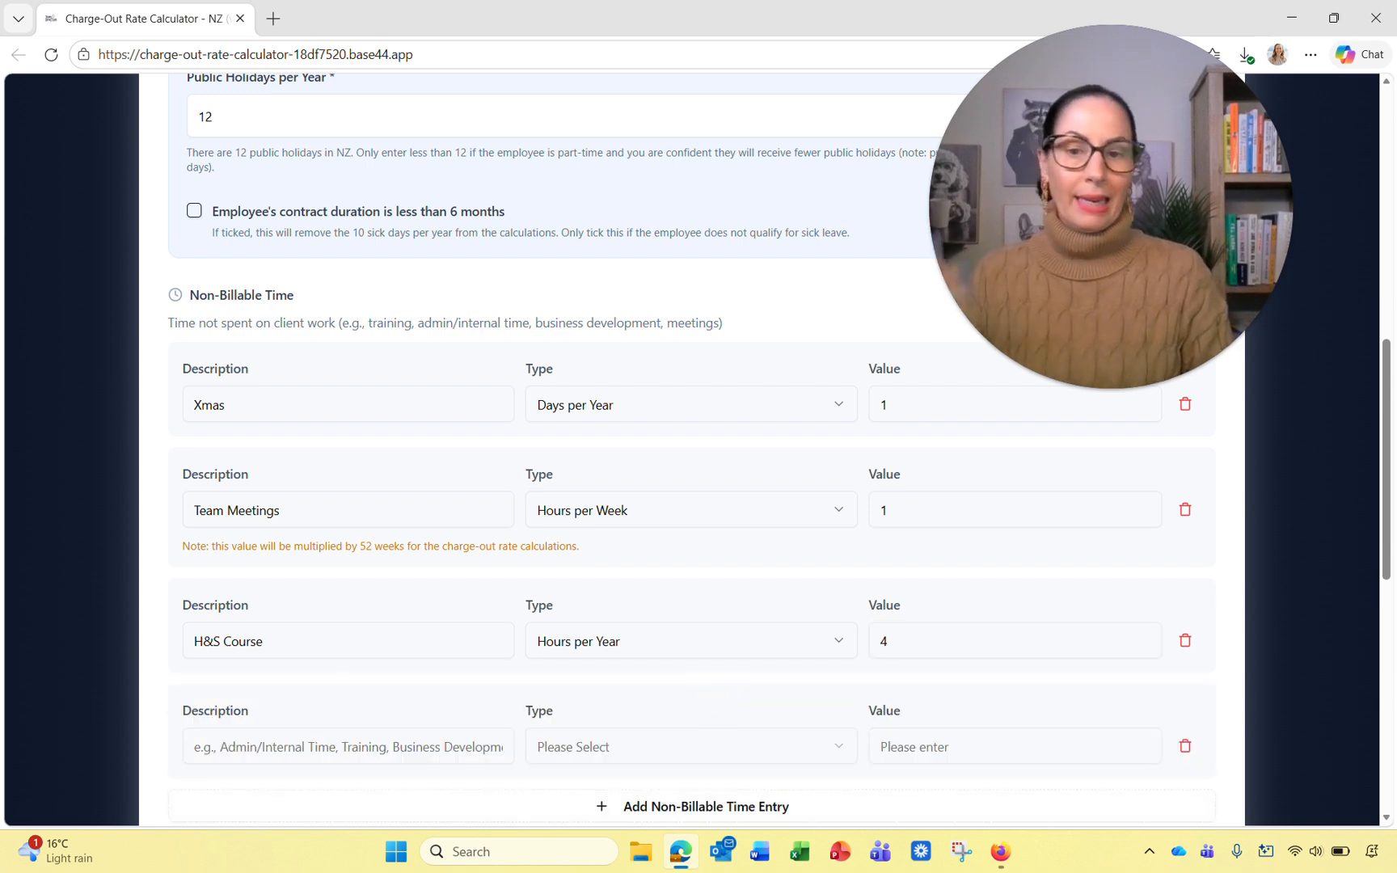
scroll(706, 695, down, 2)
click(433, 562)
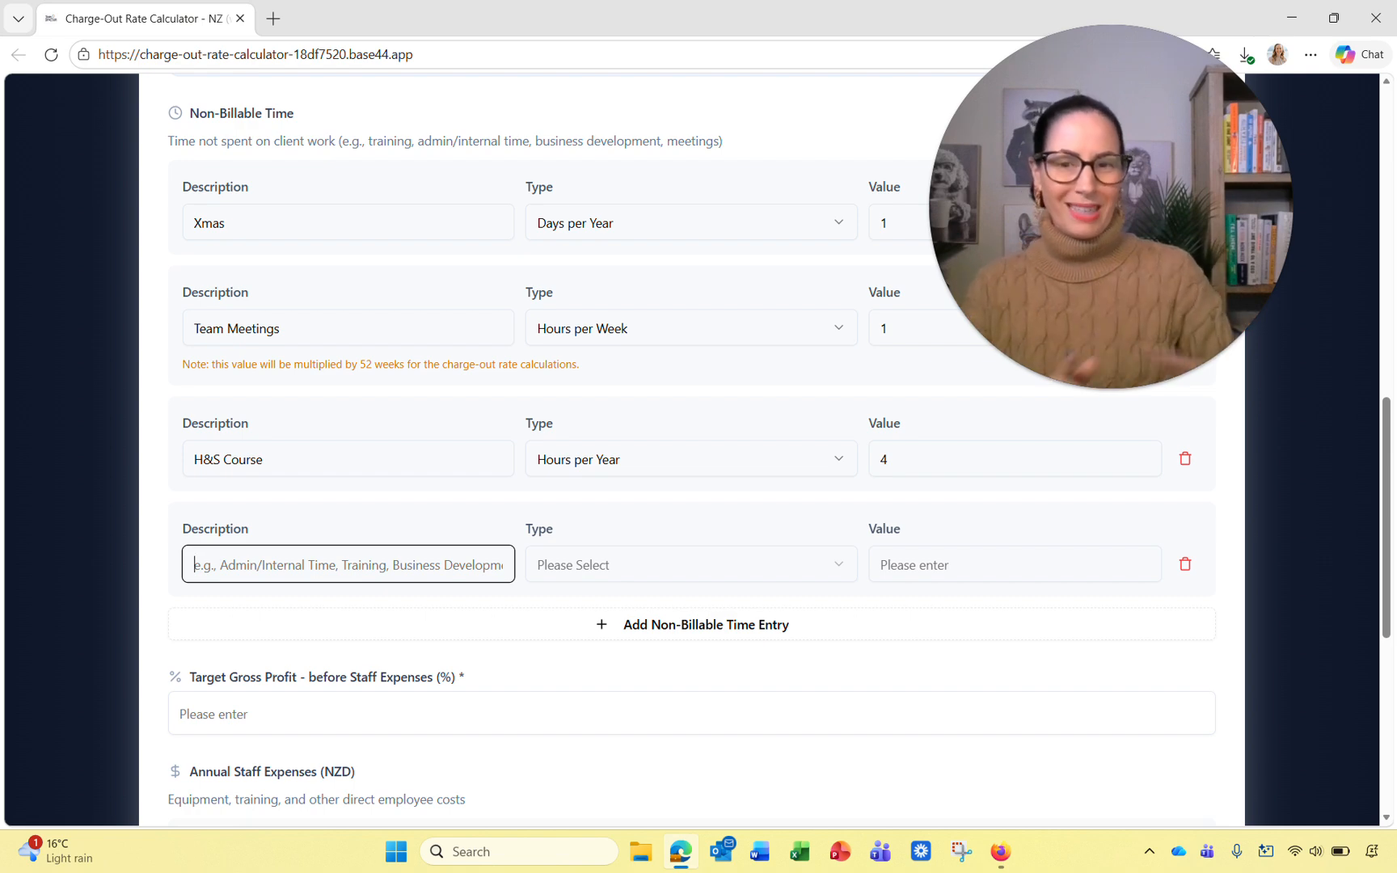
text(Gene)
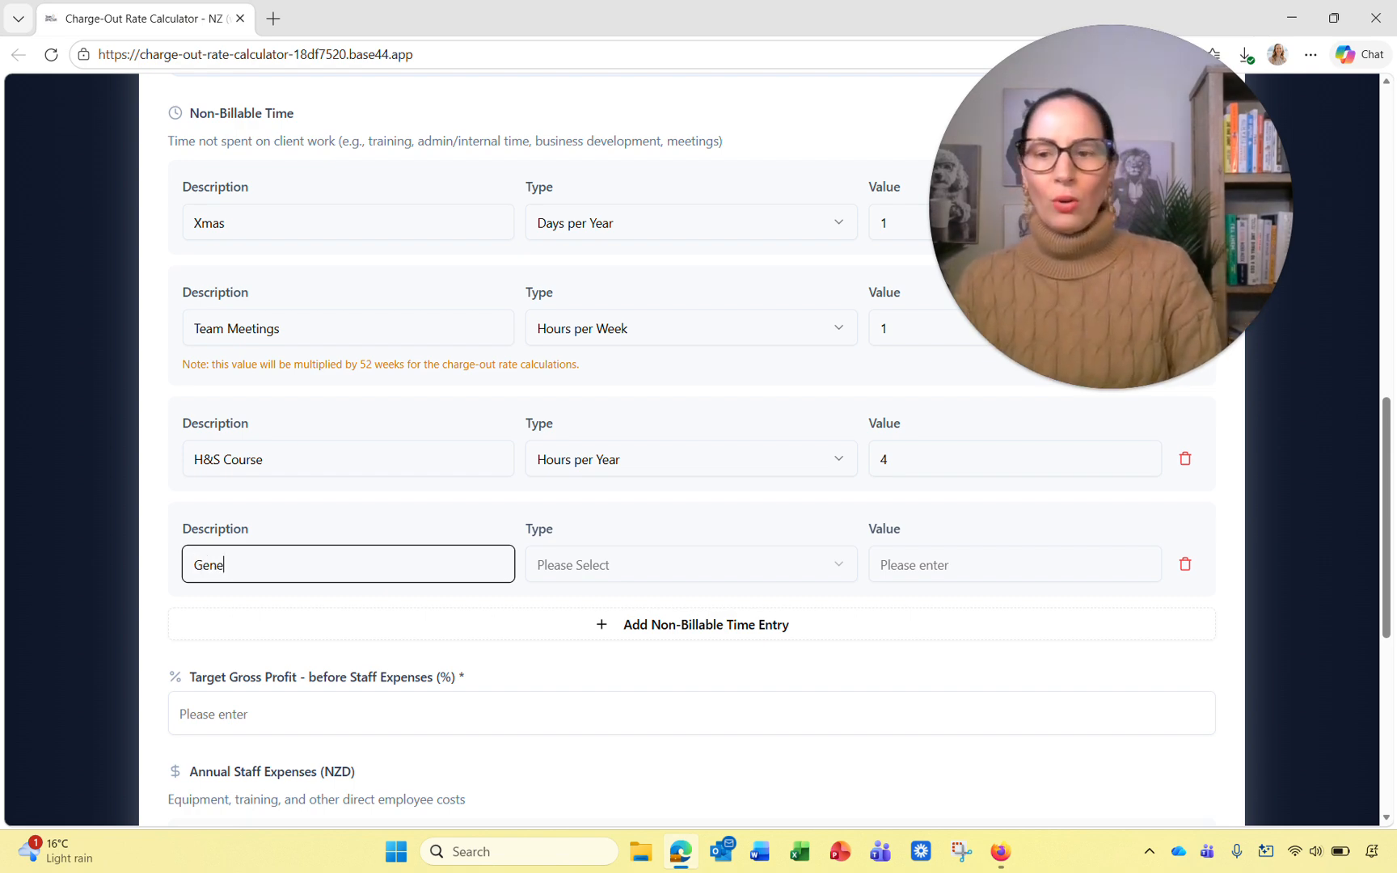
text(ral Non)
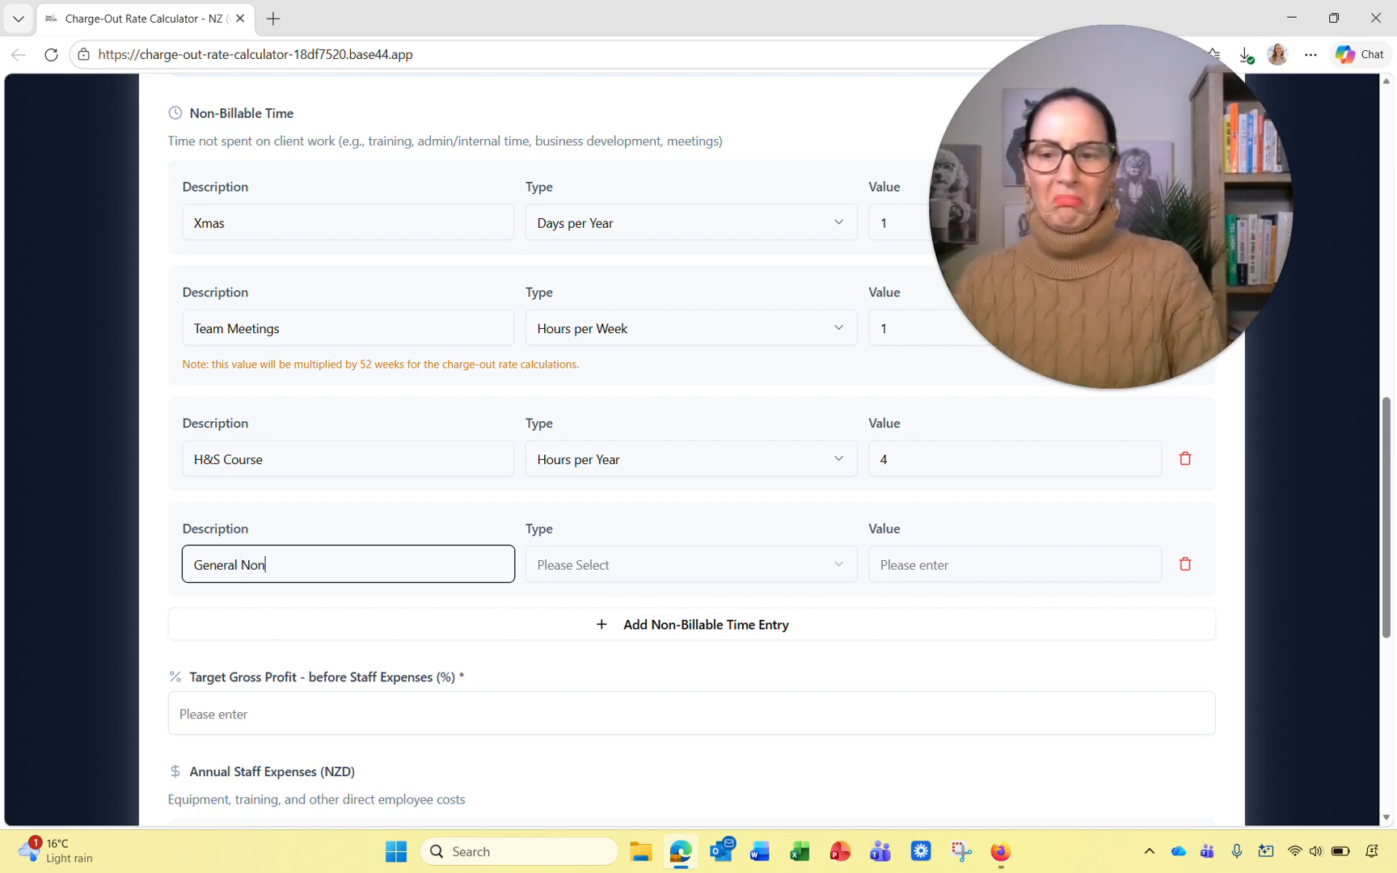
text( Billable Time)
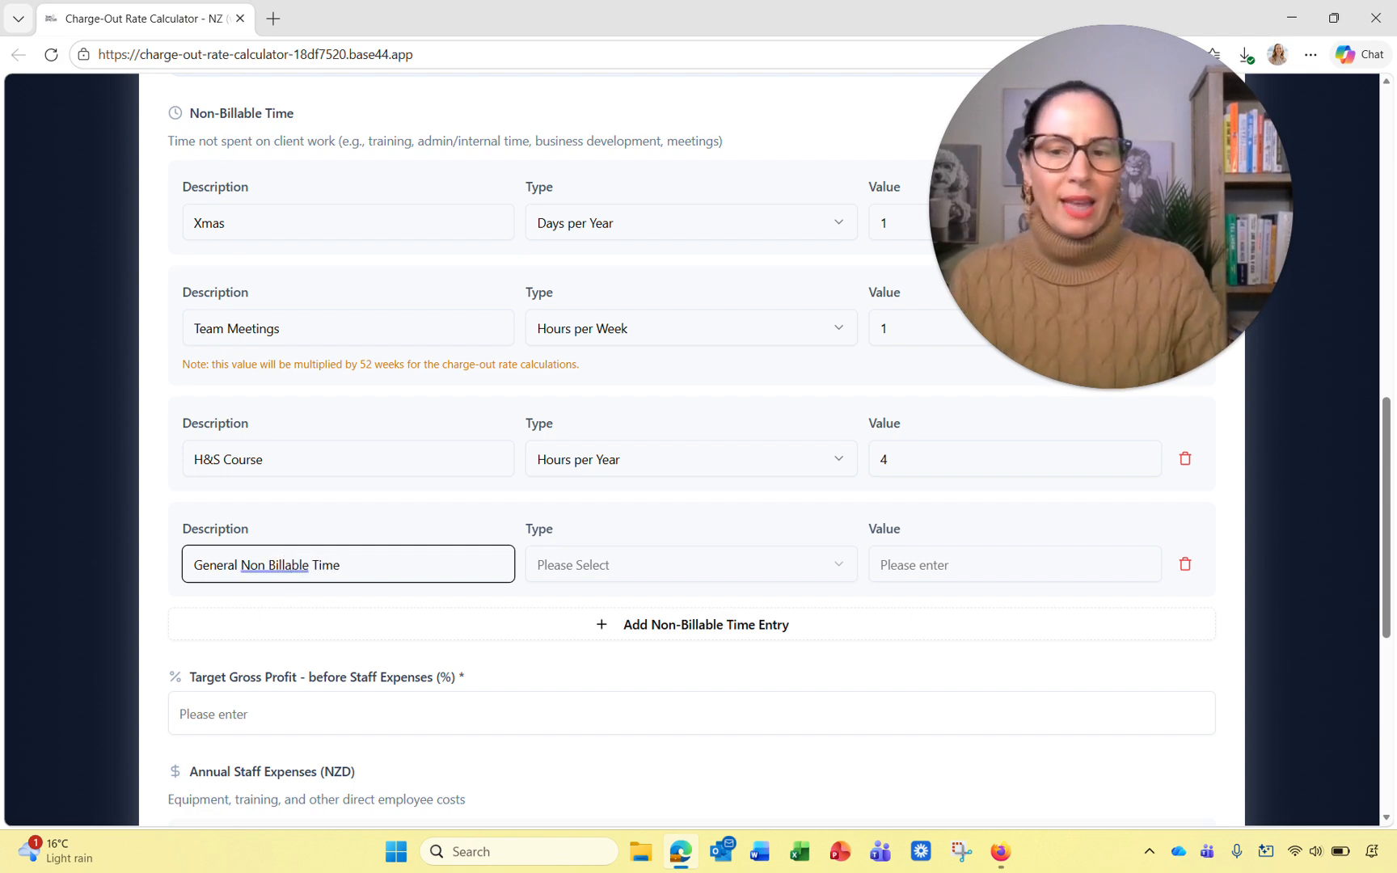
click(578, 565)
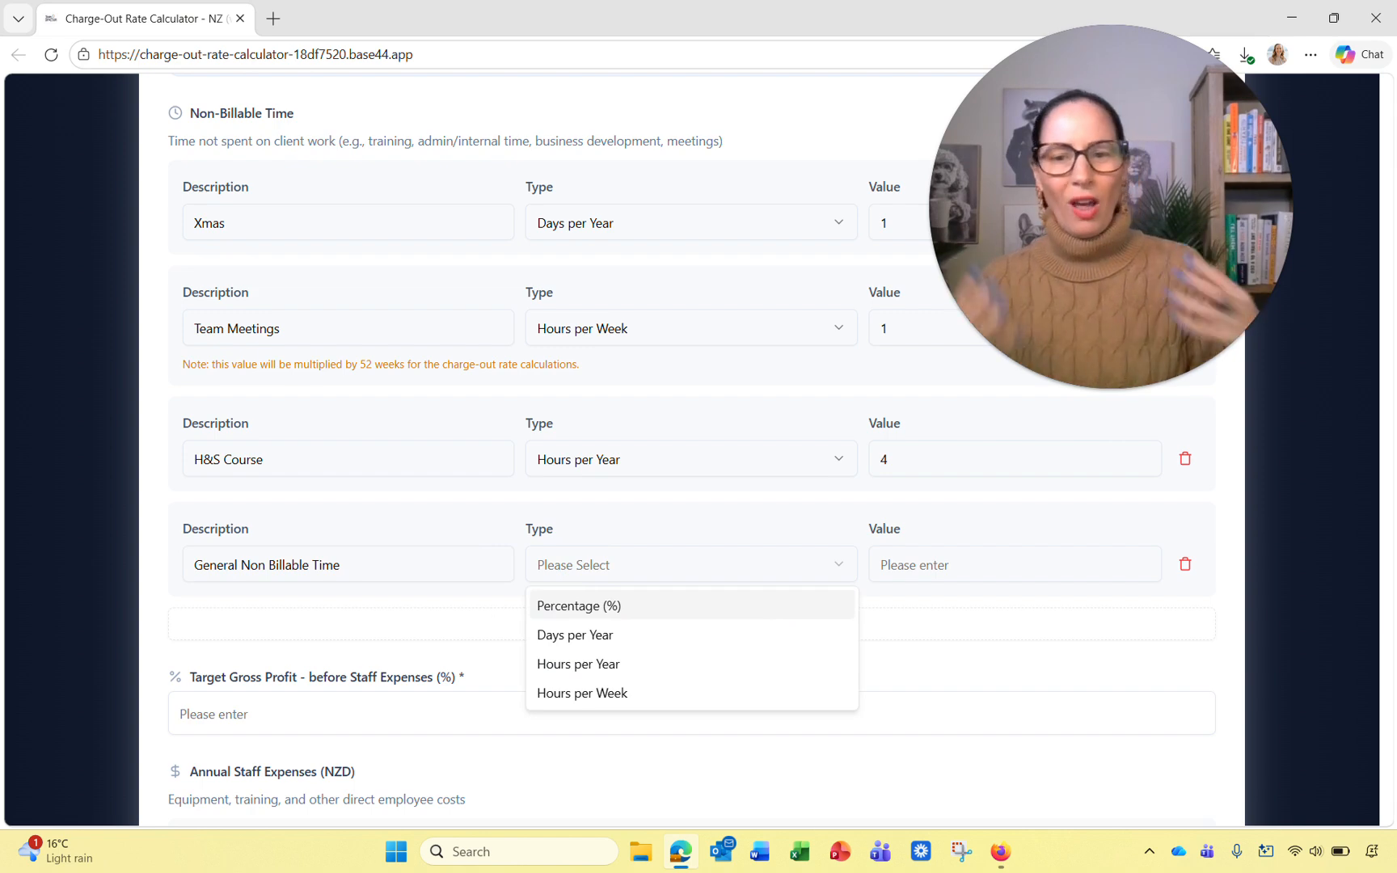
click(601, 606)
click(1077, 576)
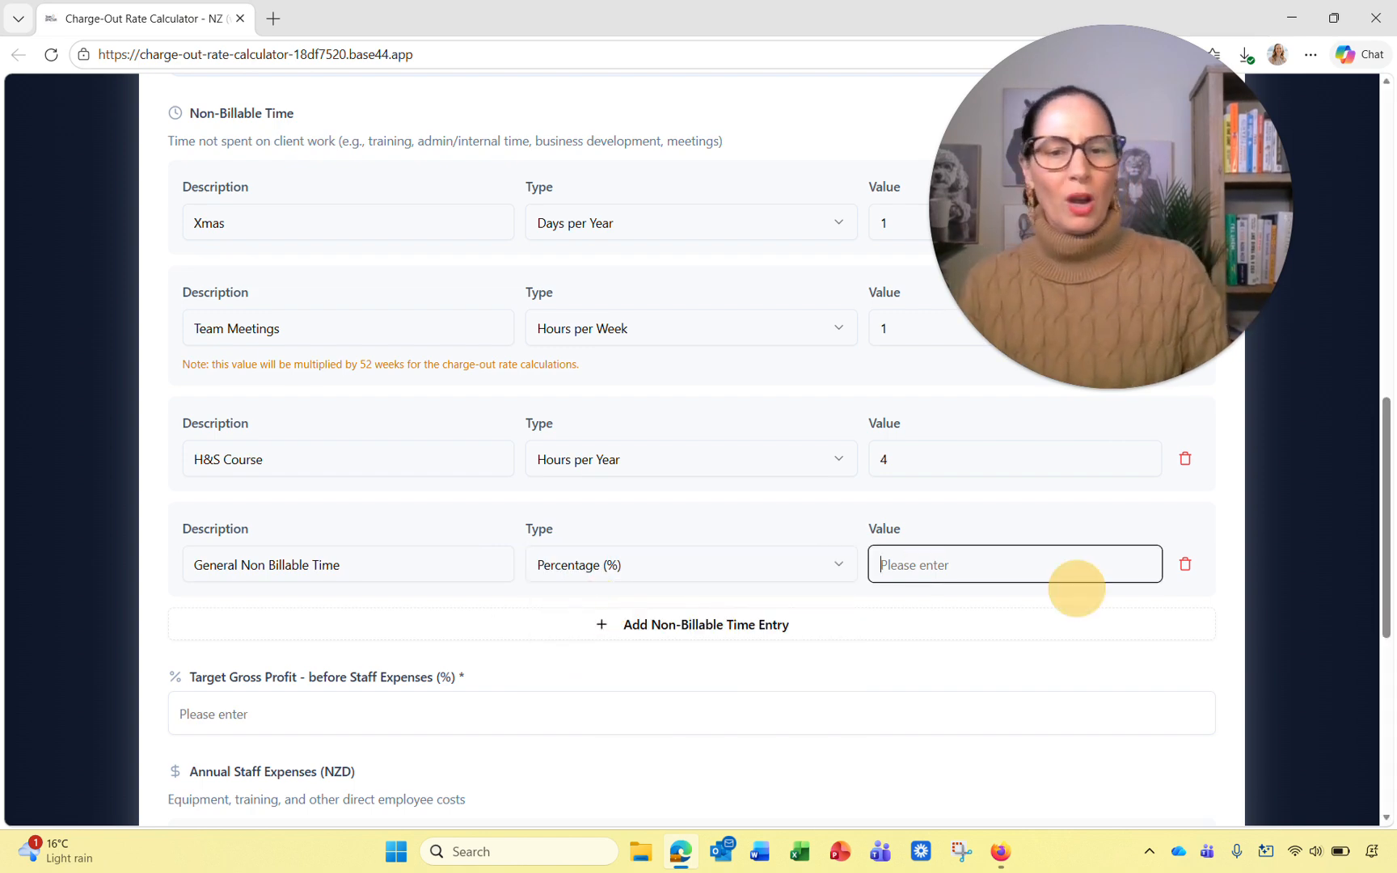
text(5)
click(1139, 664)
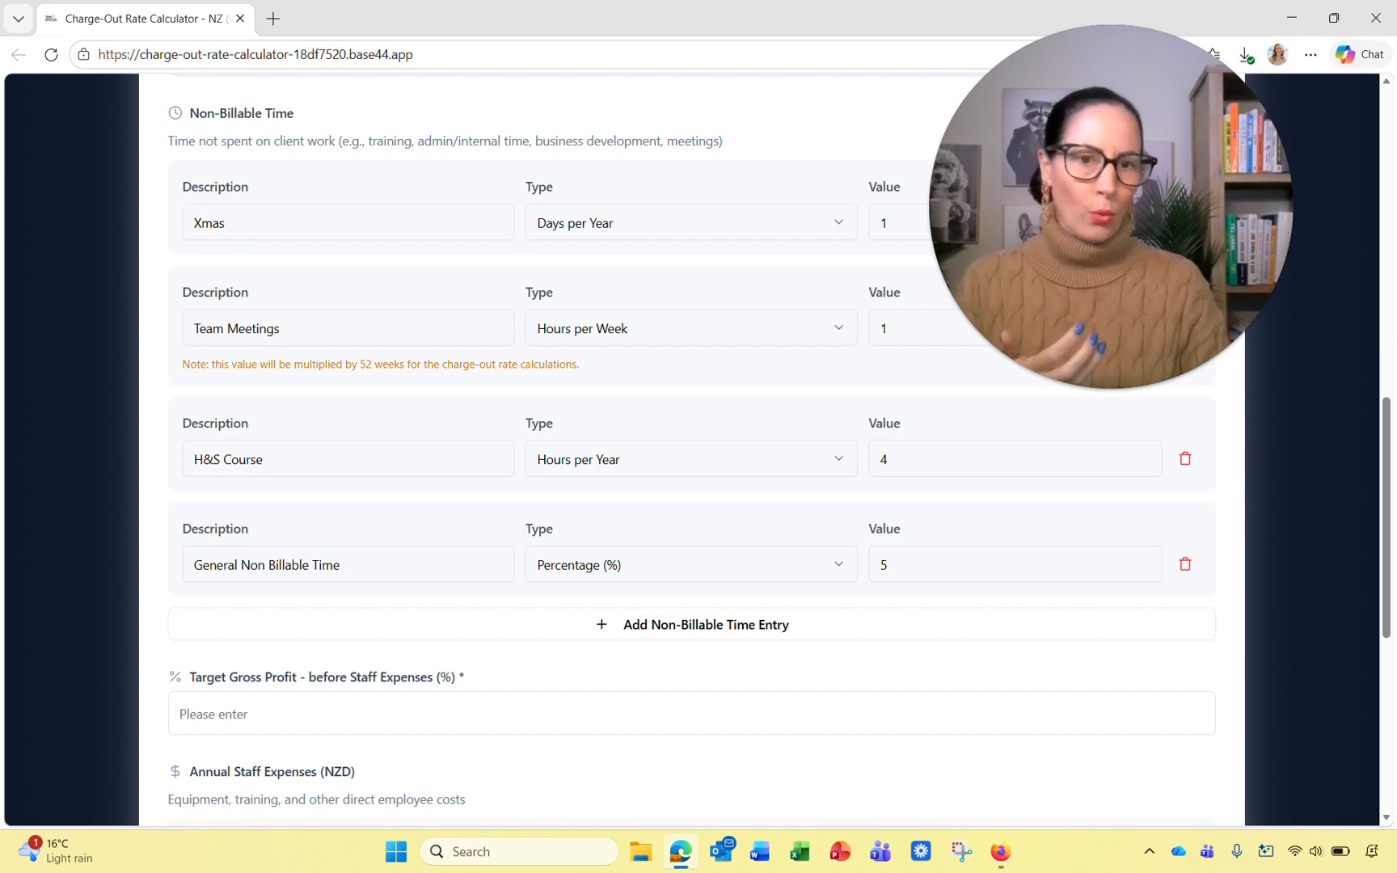
scroll(692, 453, down, 1)
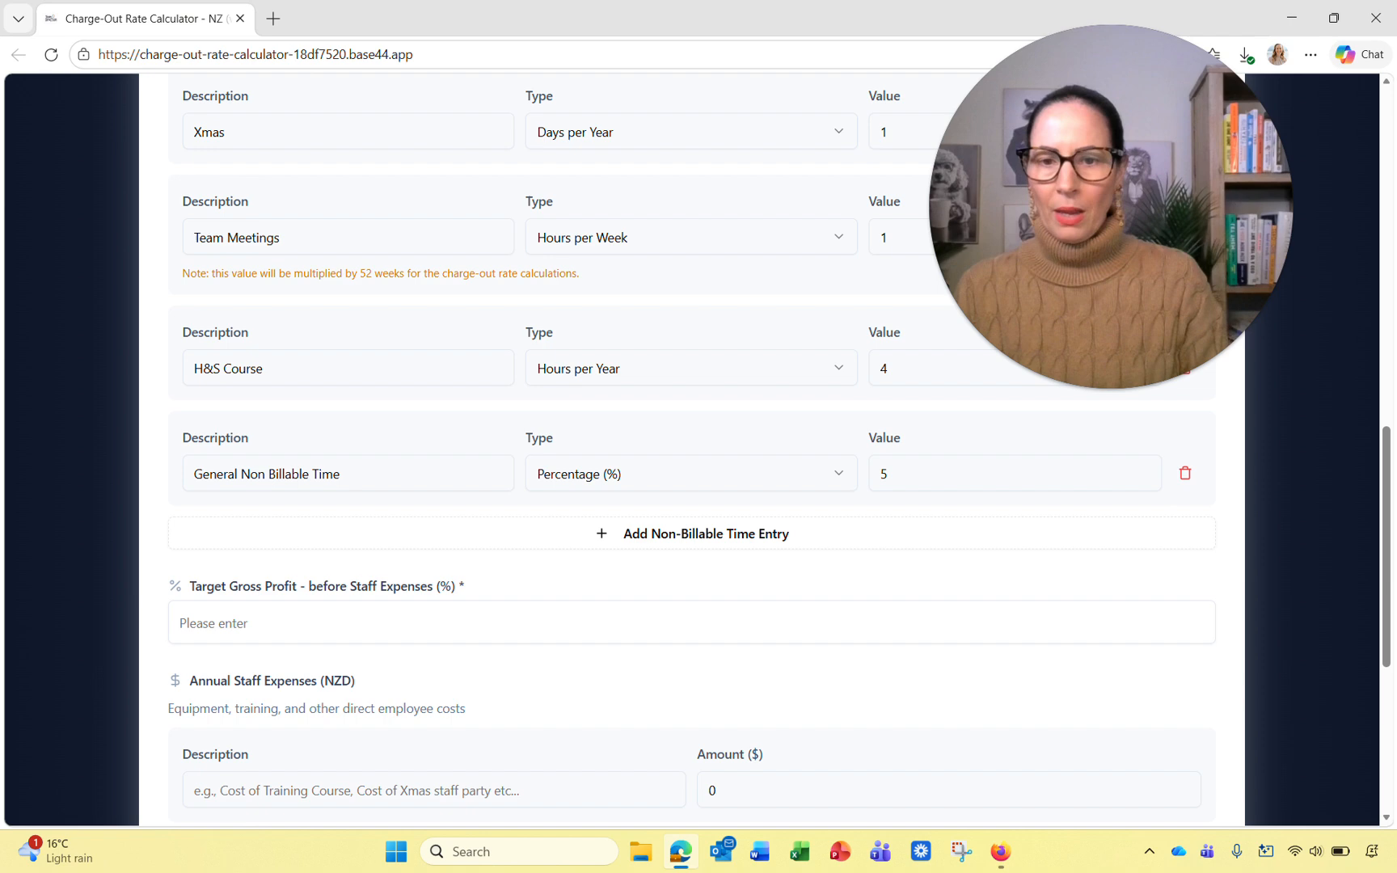
scroll(692, 453, down, 1)
Step: Set the target gross profit to 30% and move to Annual Staff Expenses
click(372, 531)
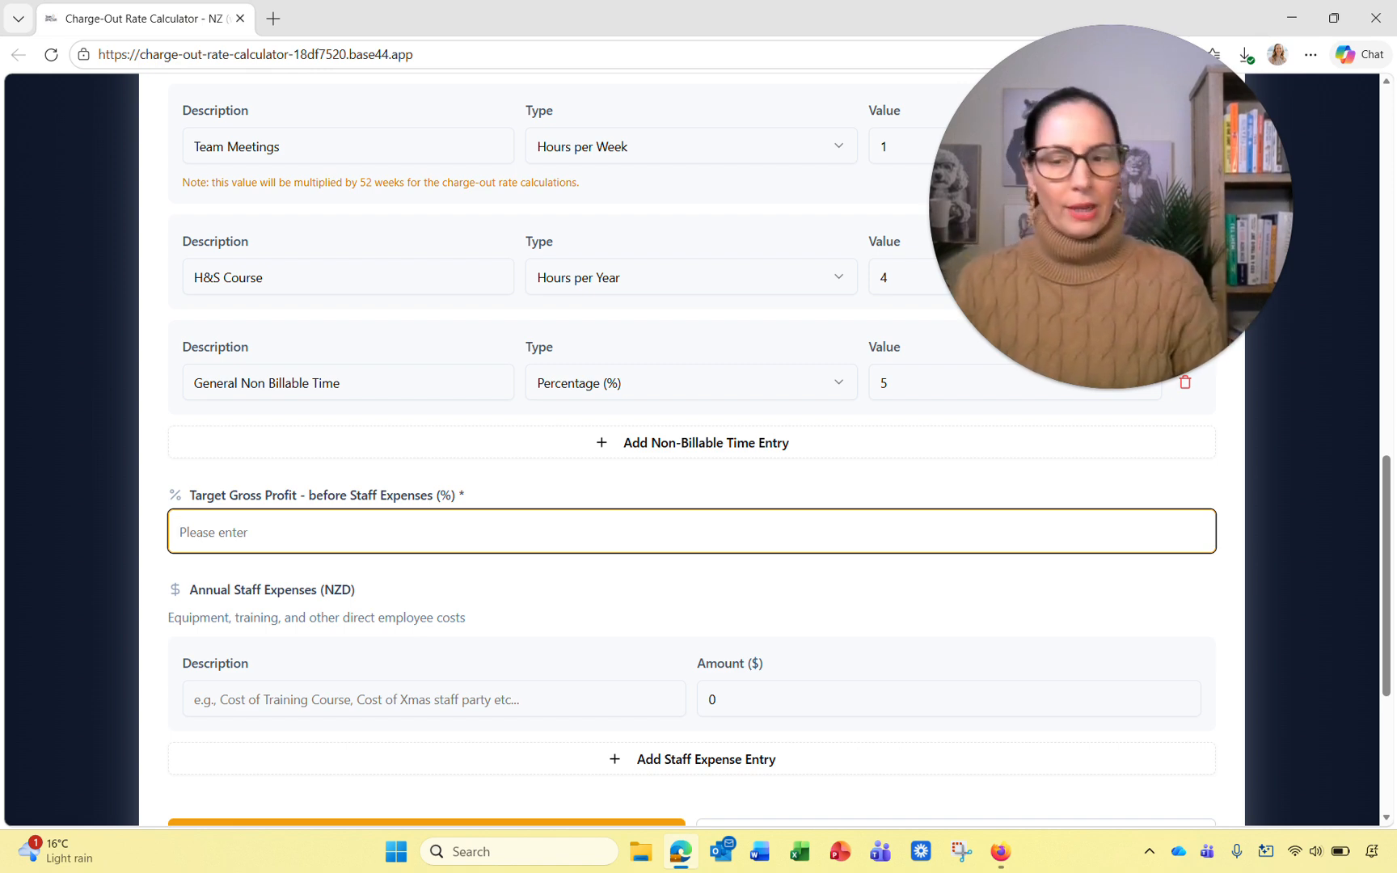
text(0)
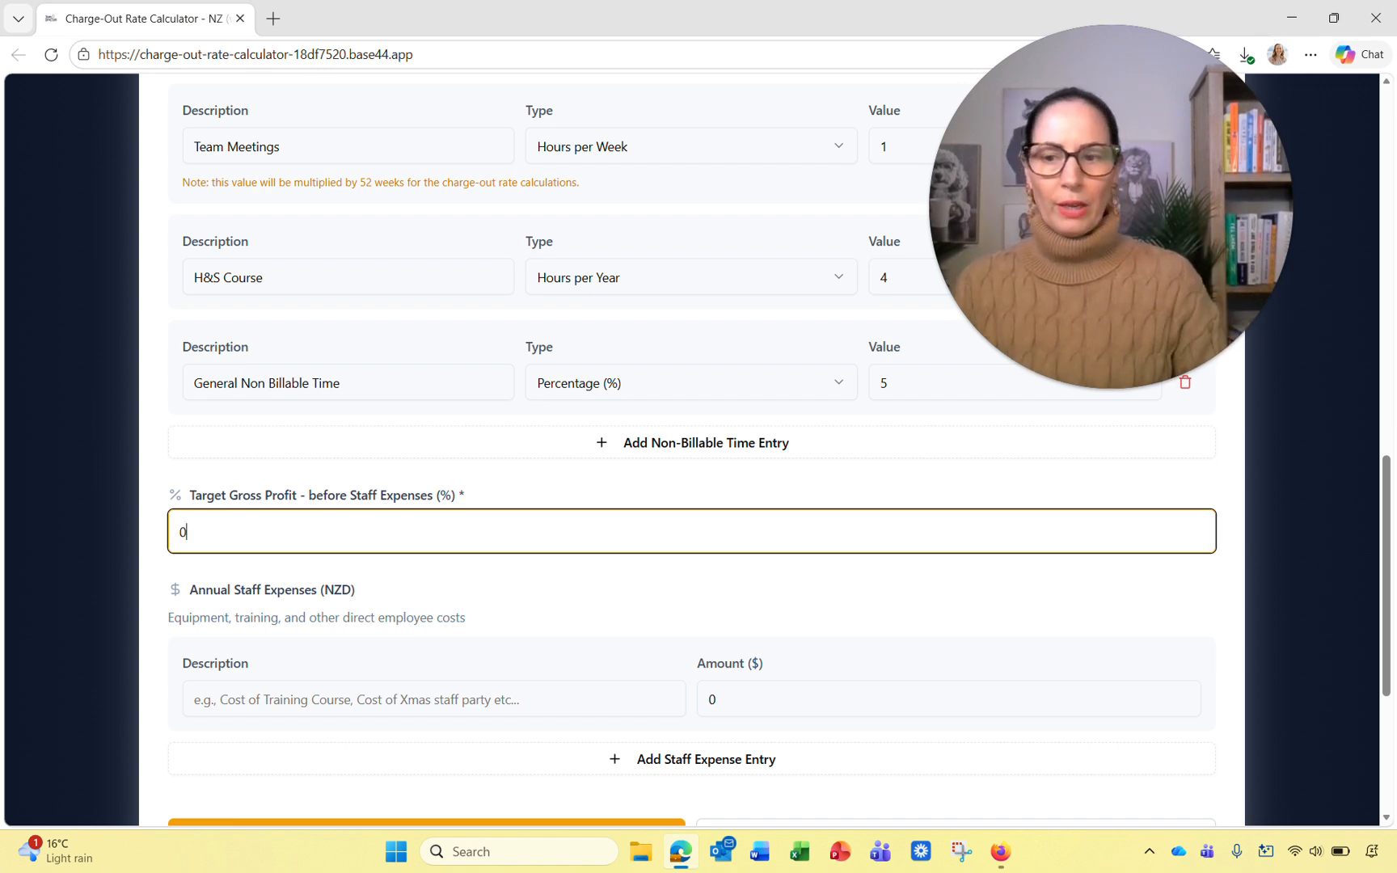
click(518, 595)
scroll(518, 595, down, 1)
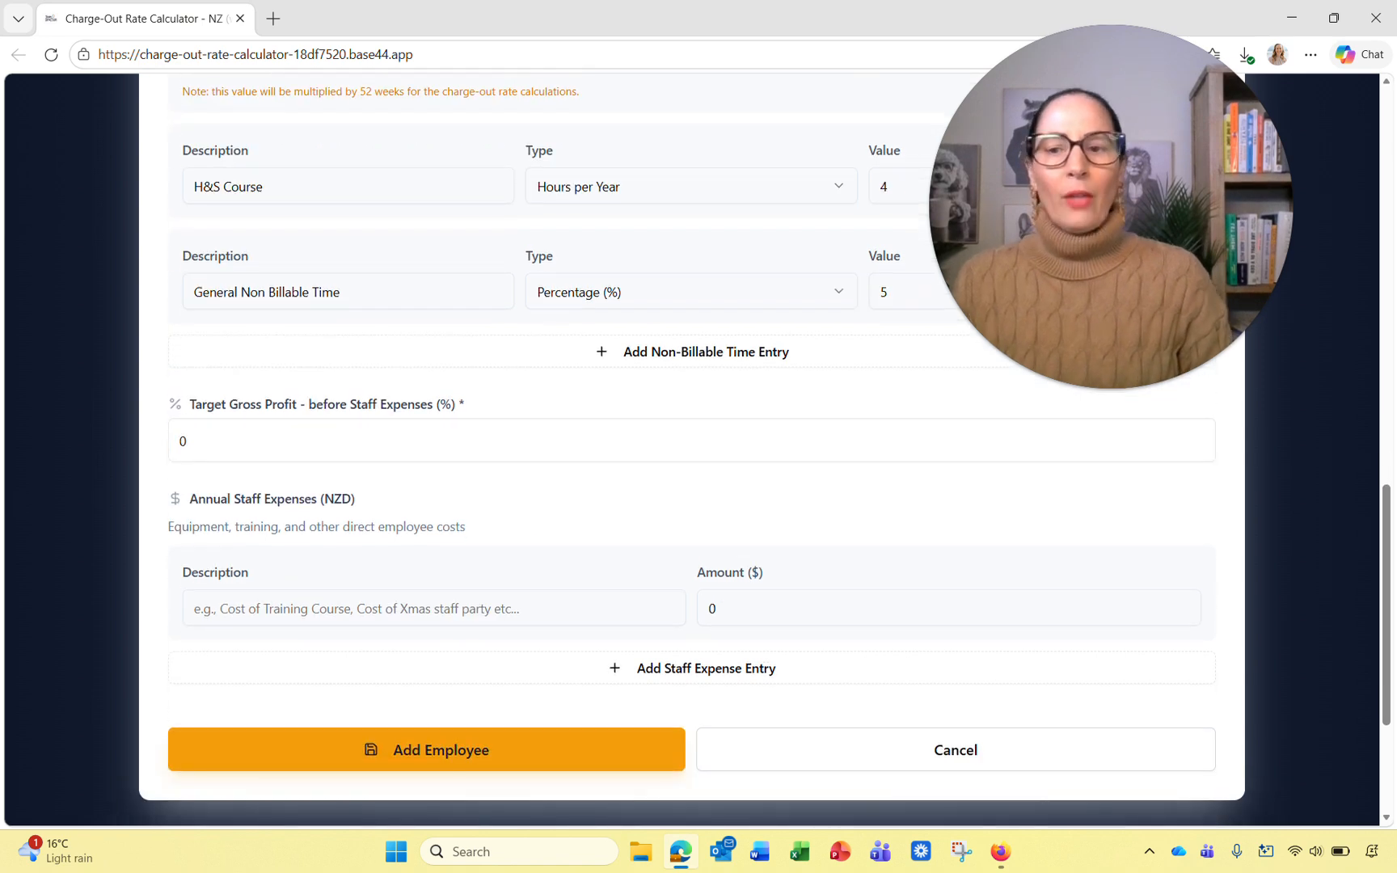
double_click(222, 499)
click(577, 490)
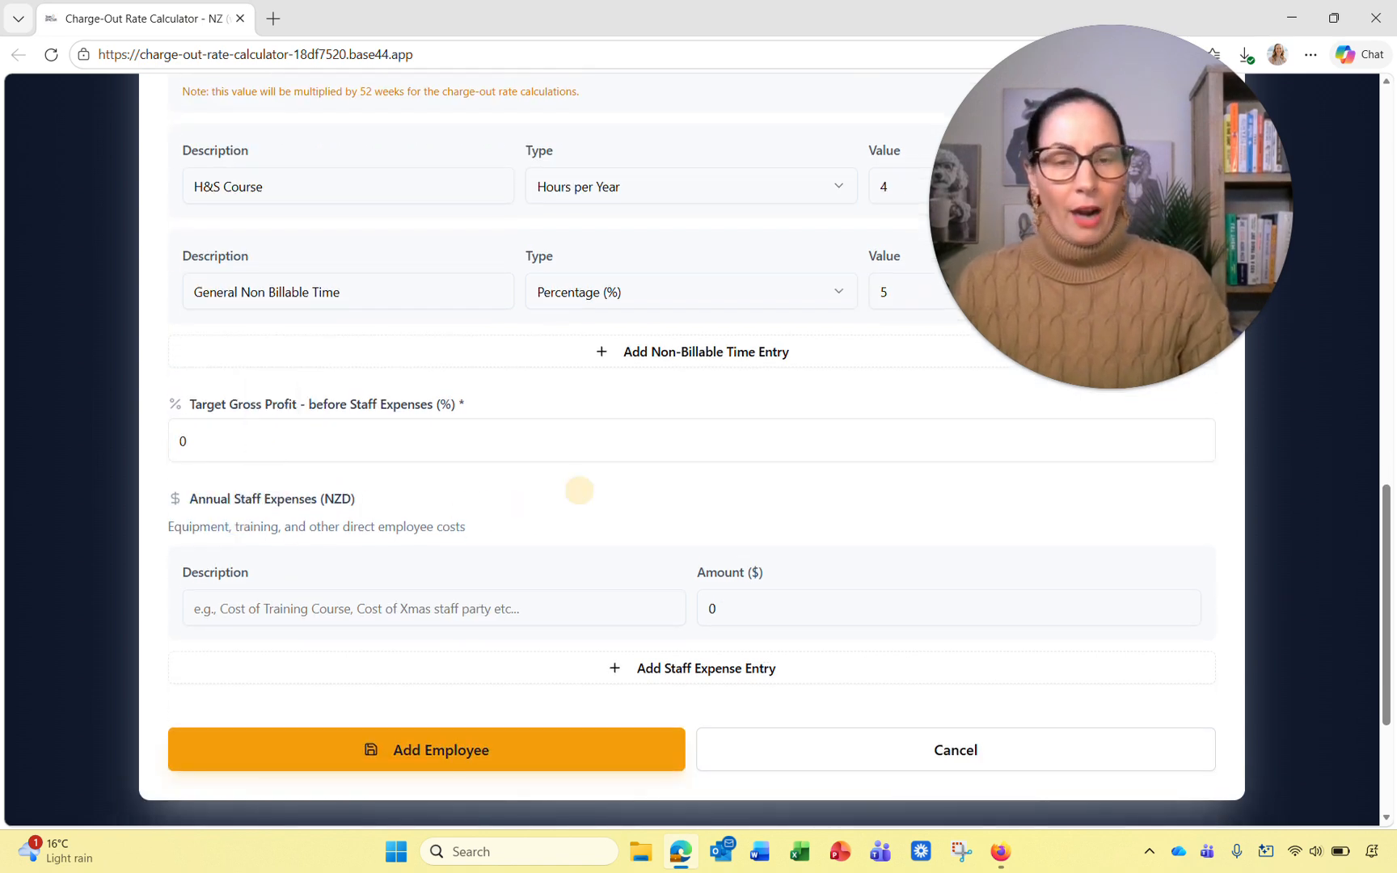
Step: Add a Xmas Lunch staff expense of $300
click(499, 608)
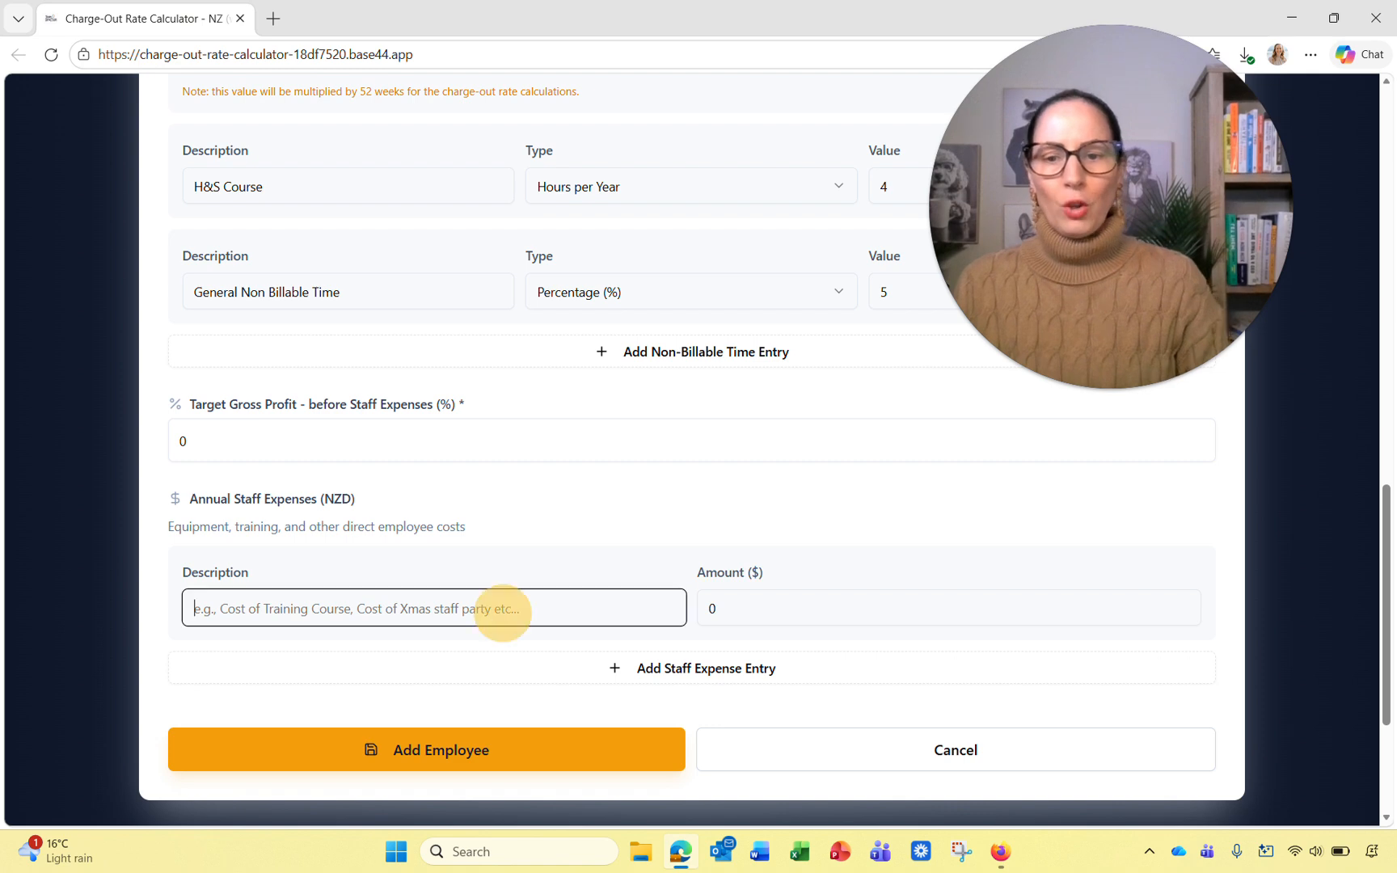
text(Xmas )
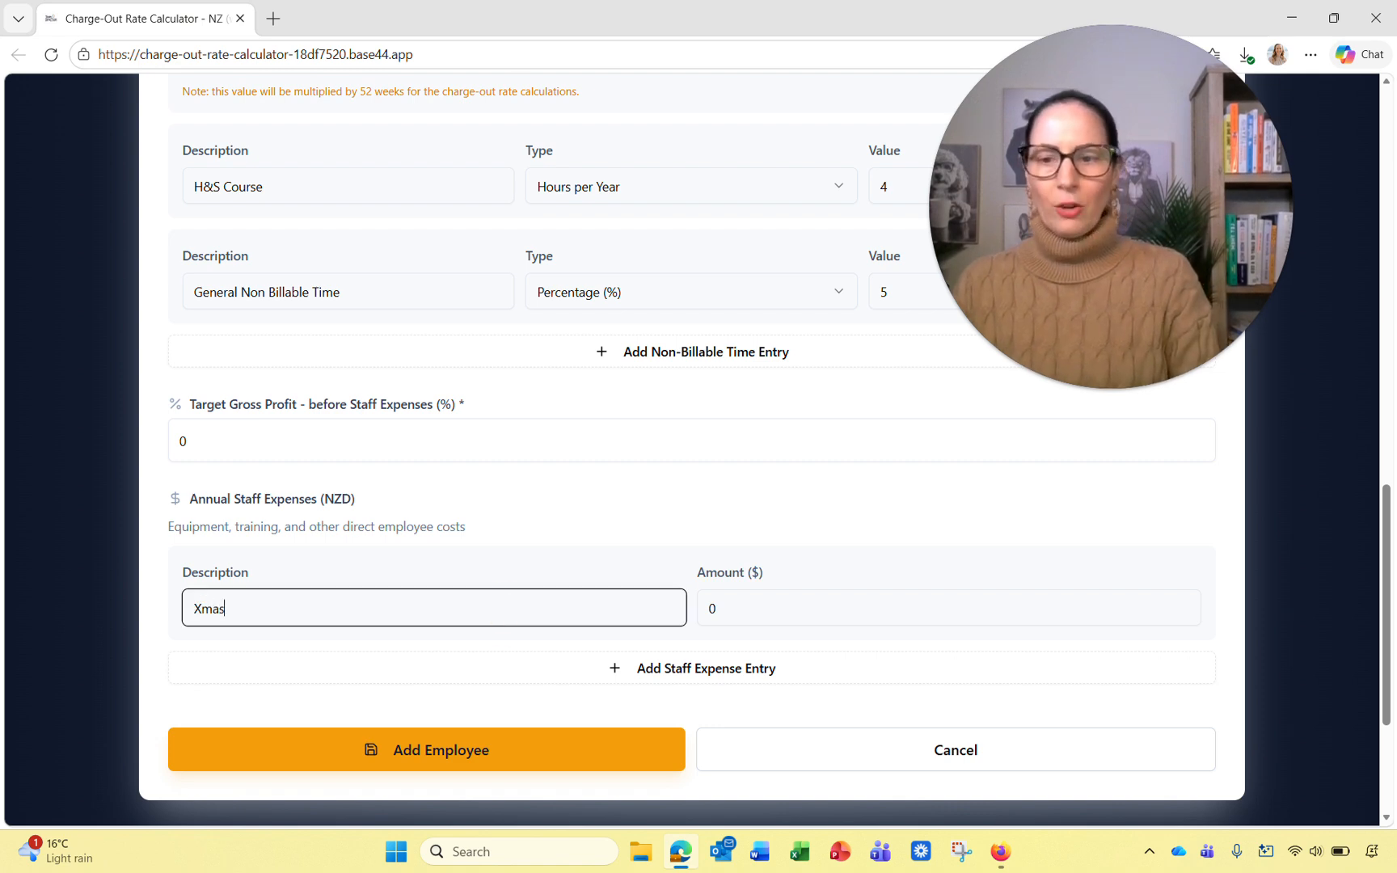
text(Lunch)
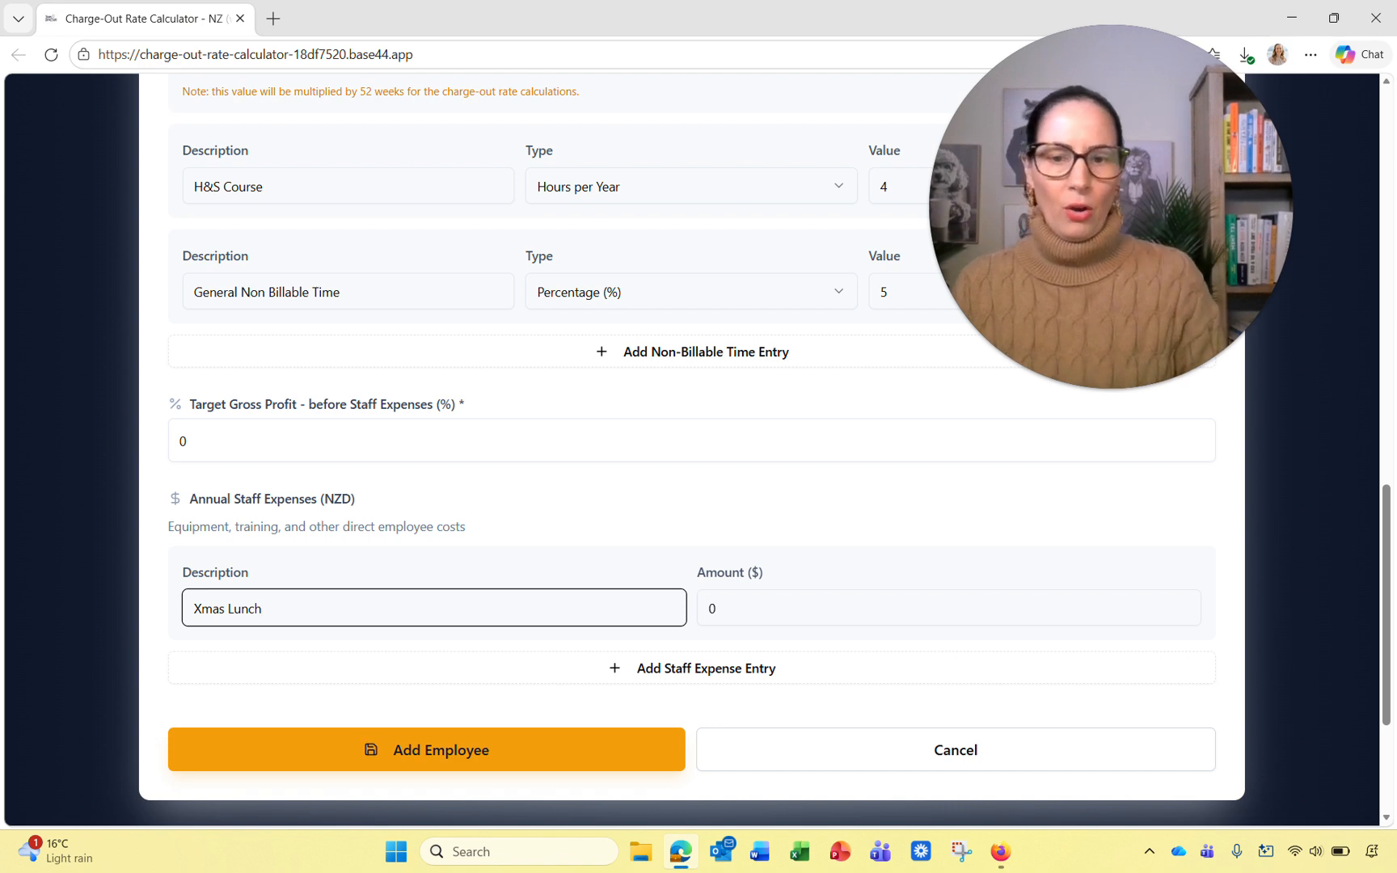
click(712, 608)
text(300)
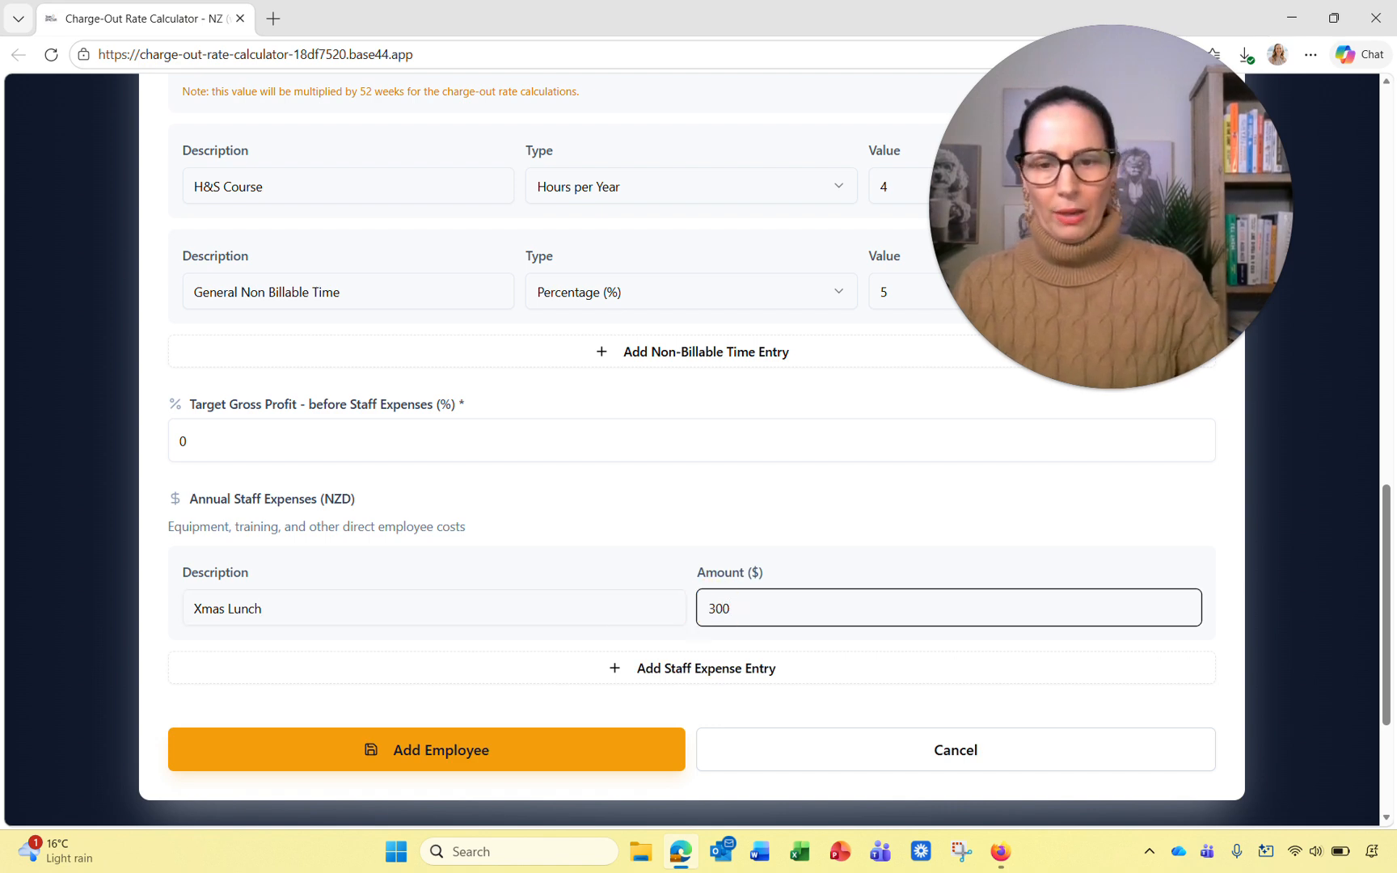
click(699, 668)
Step: Add a Xmas Event staff expense of $500
click(416, 714)
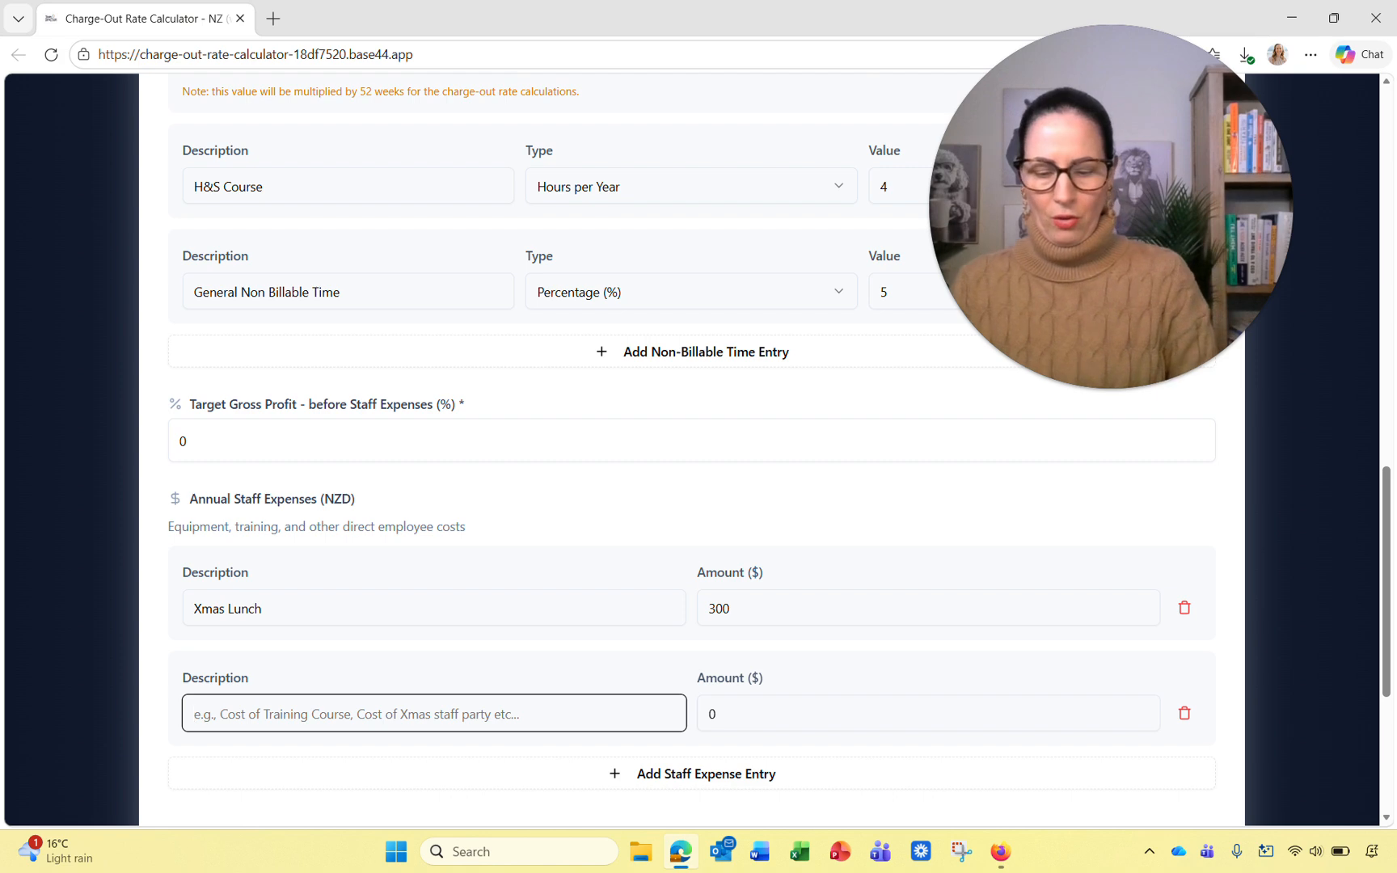
text(M)
key(BackSpace)
text(S)
key(BackSpace)
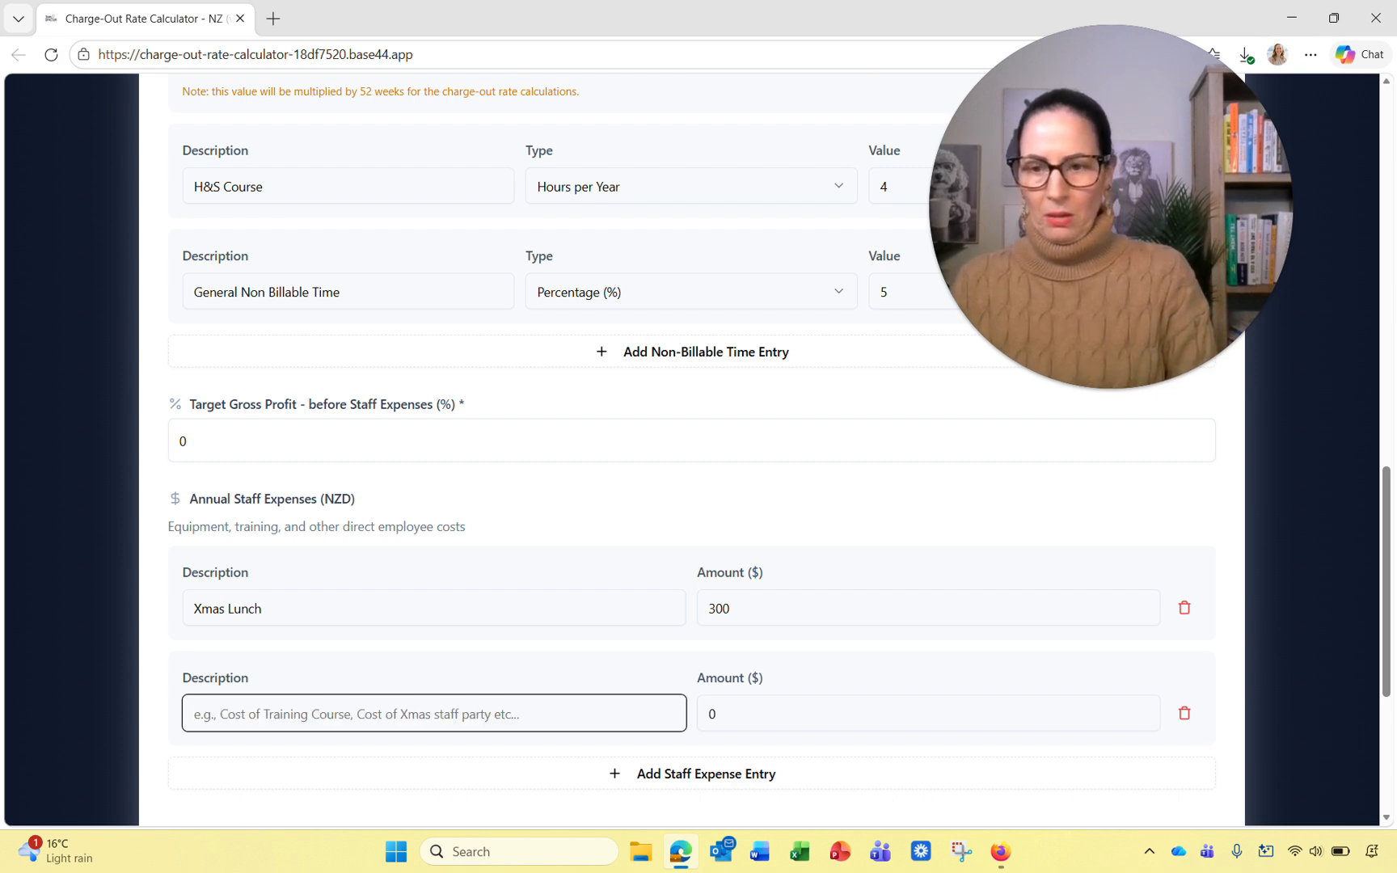
text(M)
key(BackSpace)
text(Xmas )
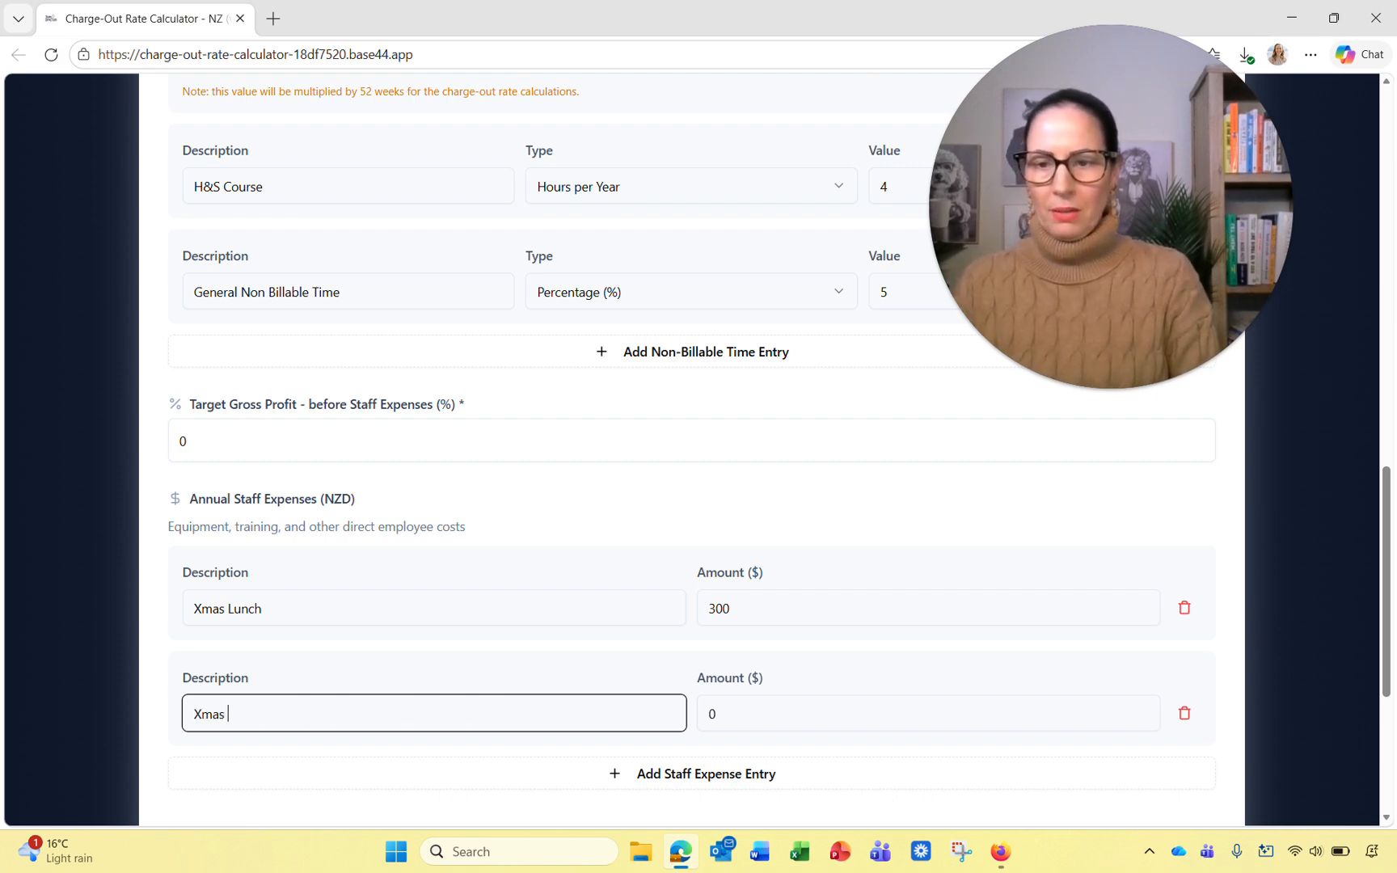
text(Event)
key(Tab)
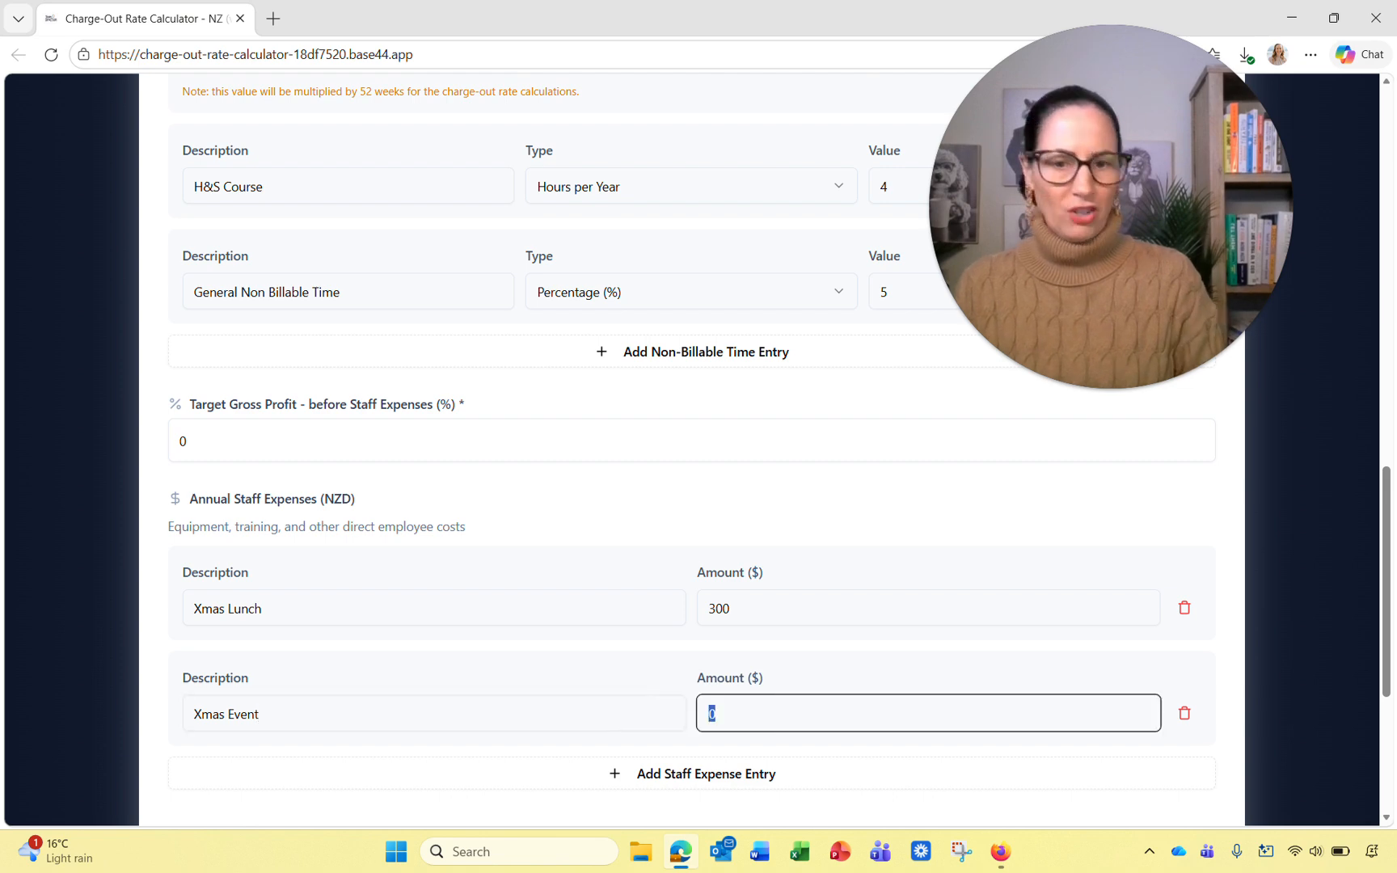
text(500)
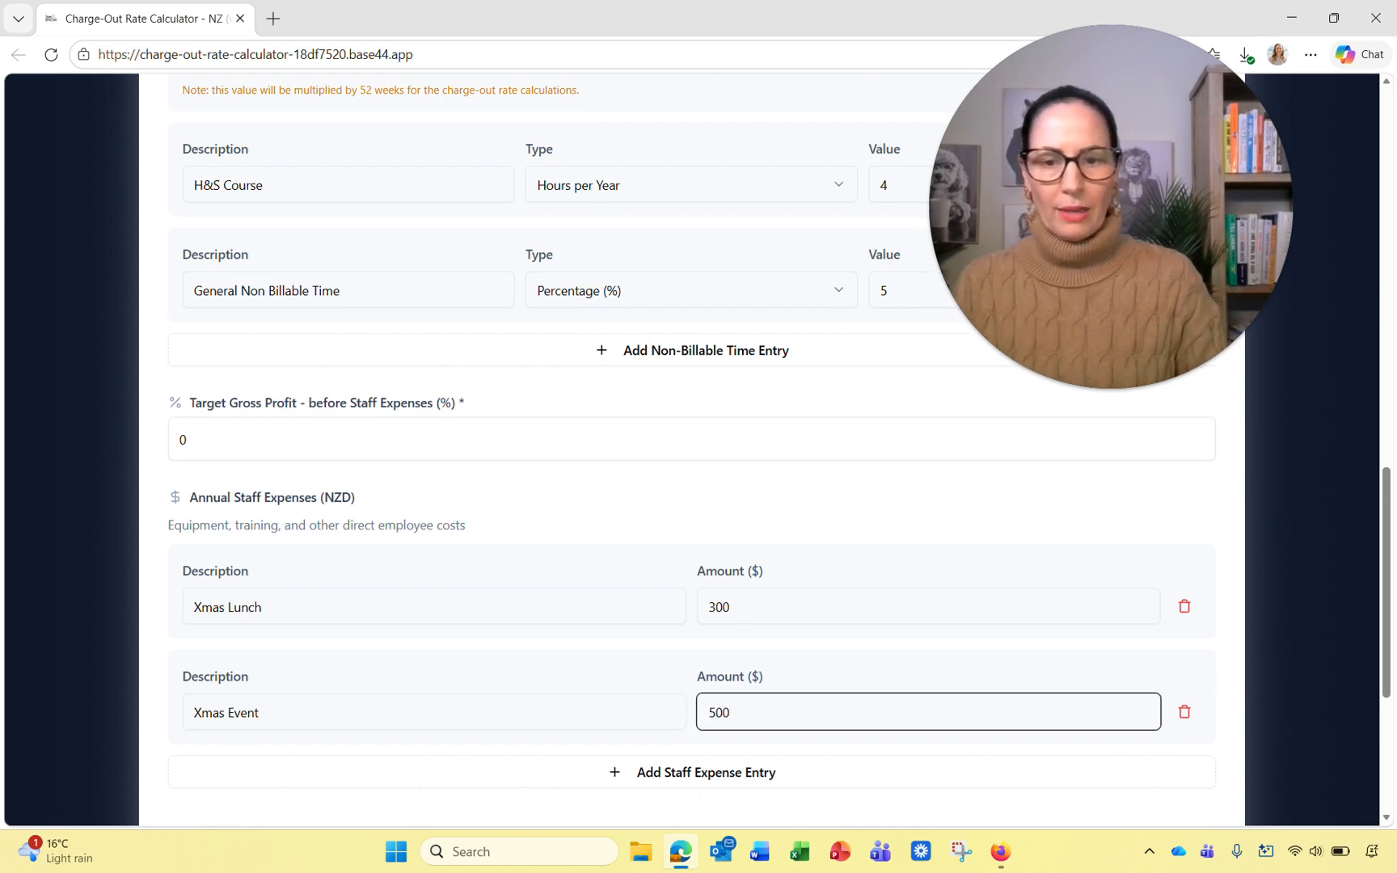
scroll(692, 683, down, 1)
Step: Add a Conference staff expense of $2,000, correcting its spelling
click(691, 683)
click(434, 728)
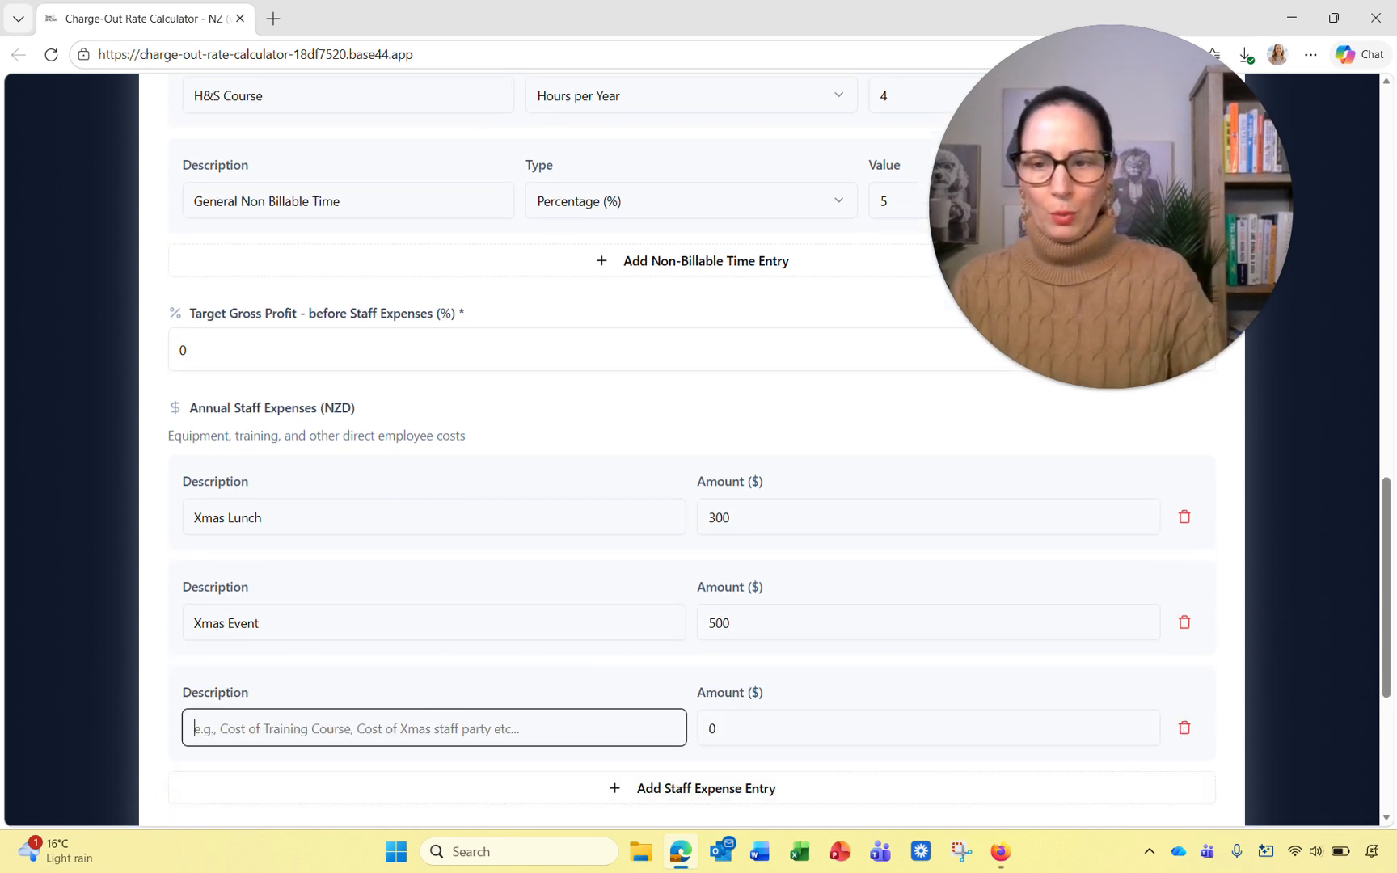
text(Conffer)
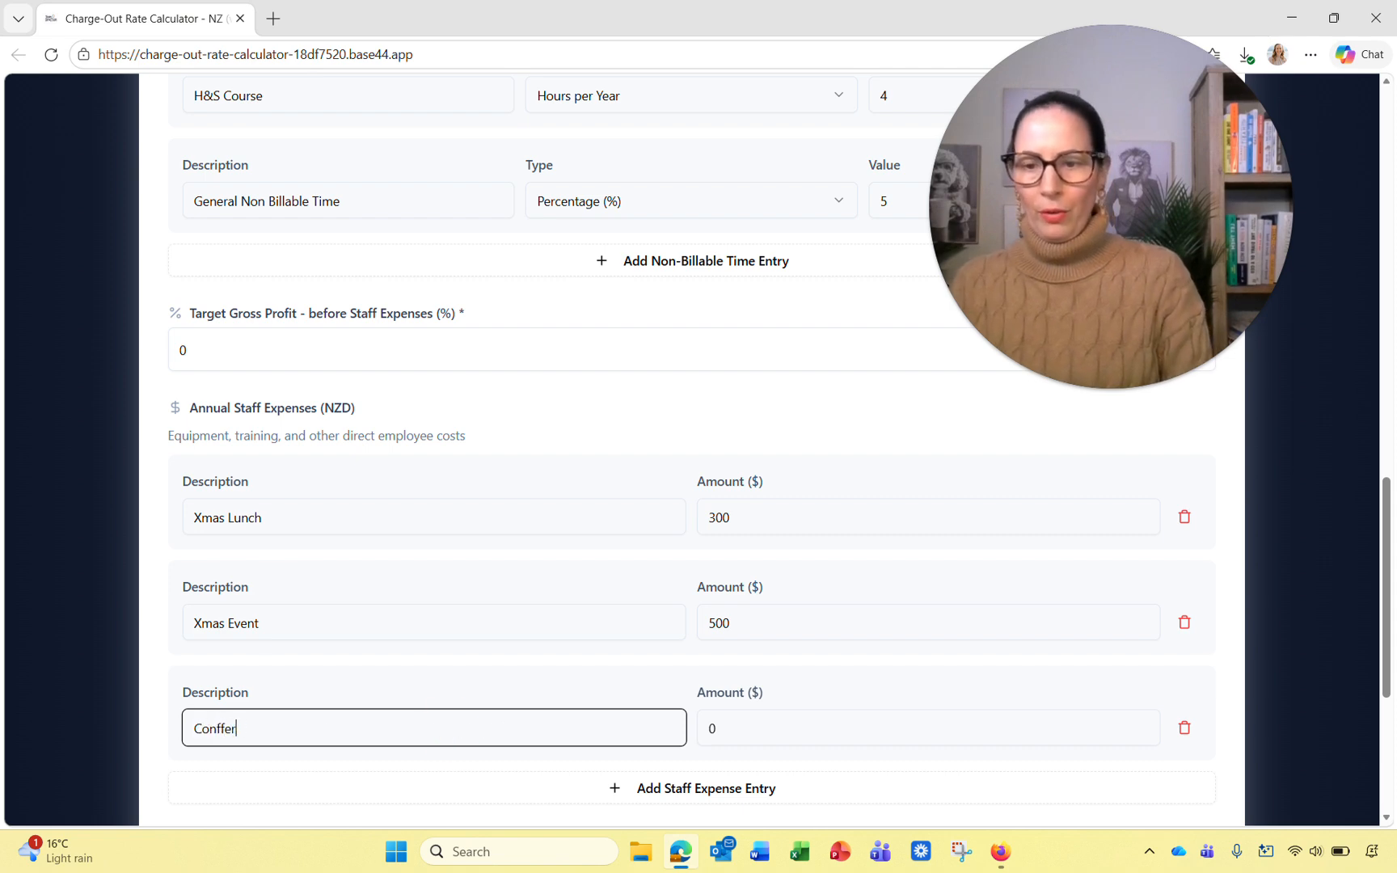
key(BackSpace)
key(BackSpace)
key(BackSpace)
text(erren)
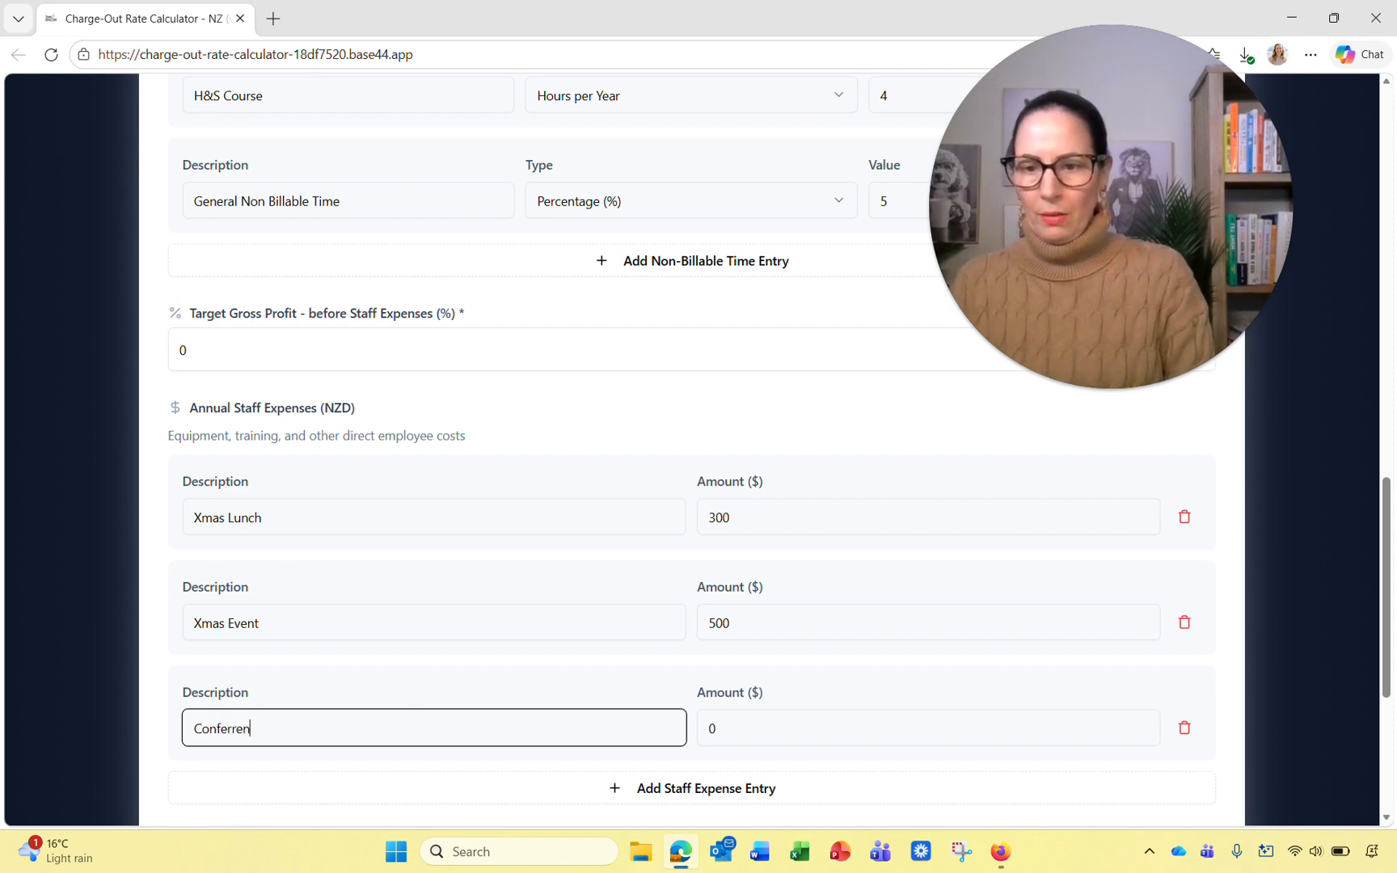
text(ce)
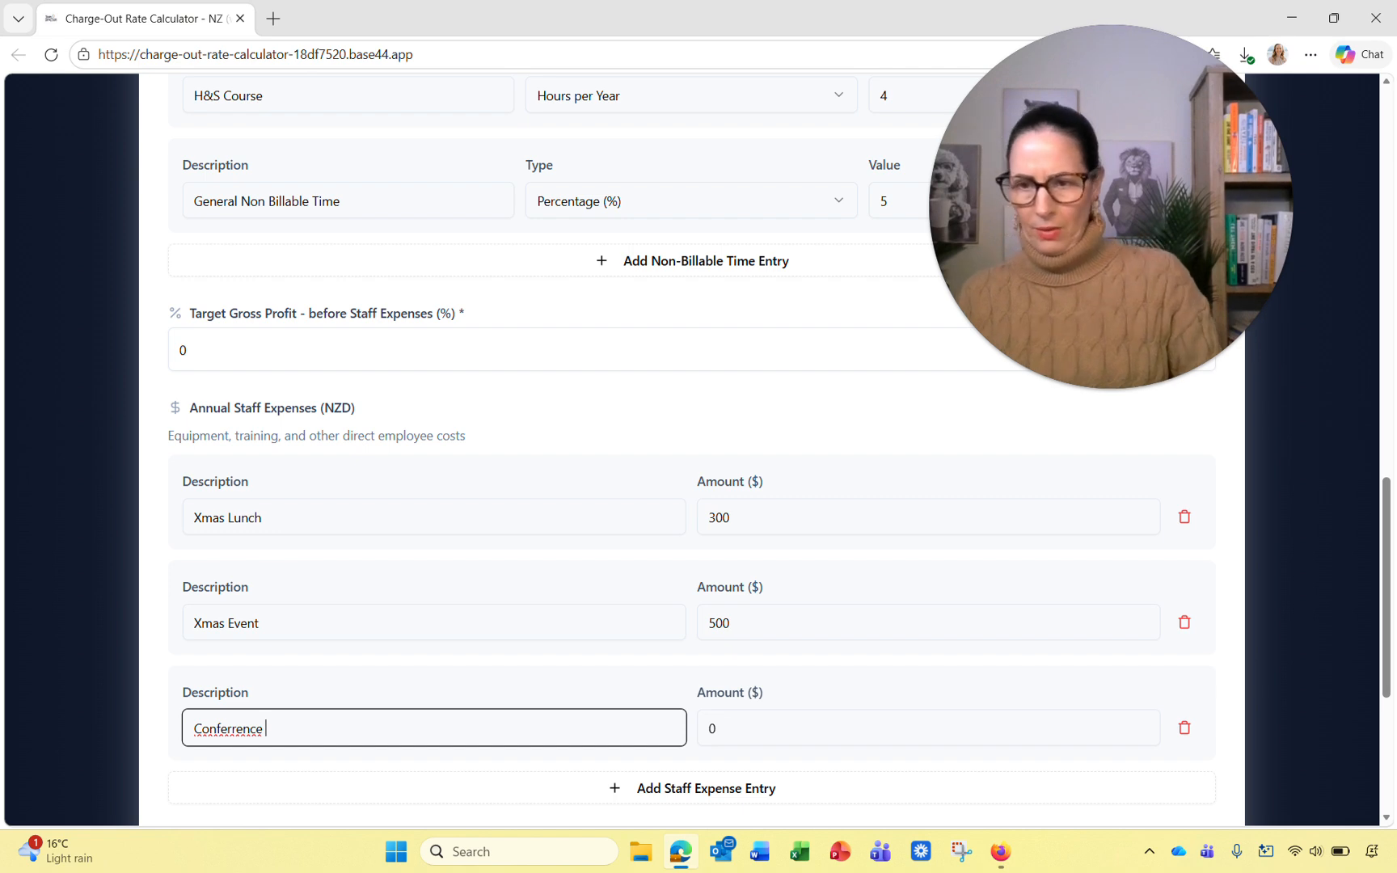
right_click(220, 728)
click(429, 377)
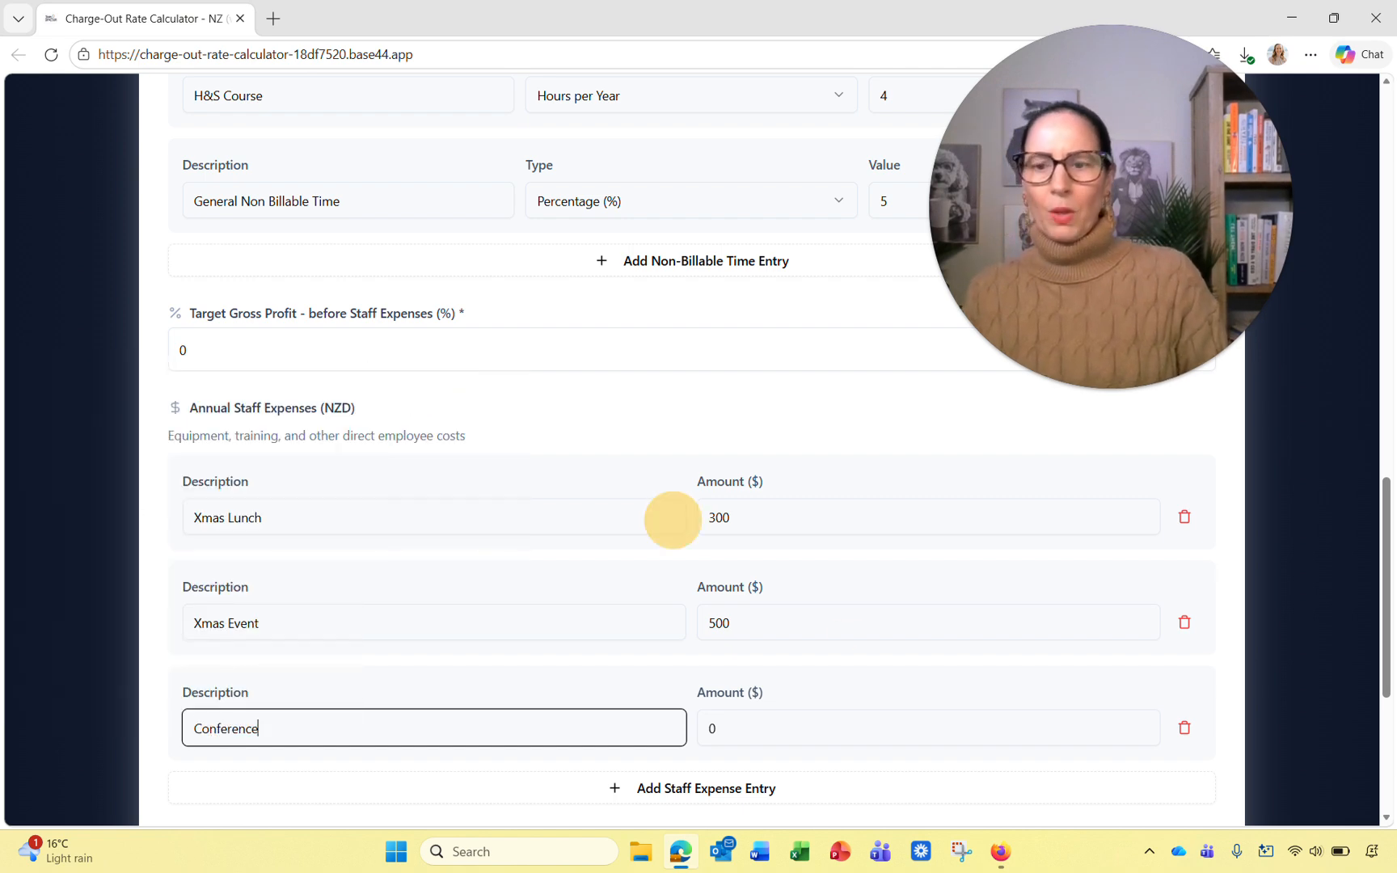
click(837, 728)
text(200)
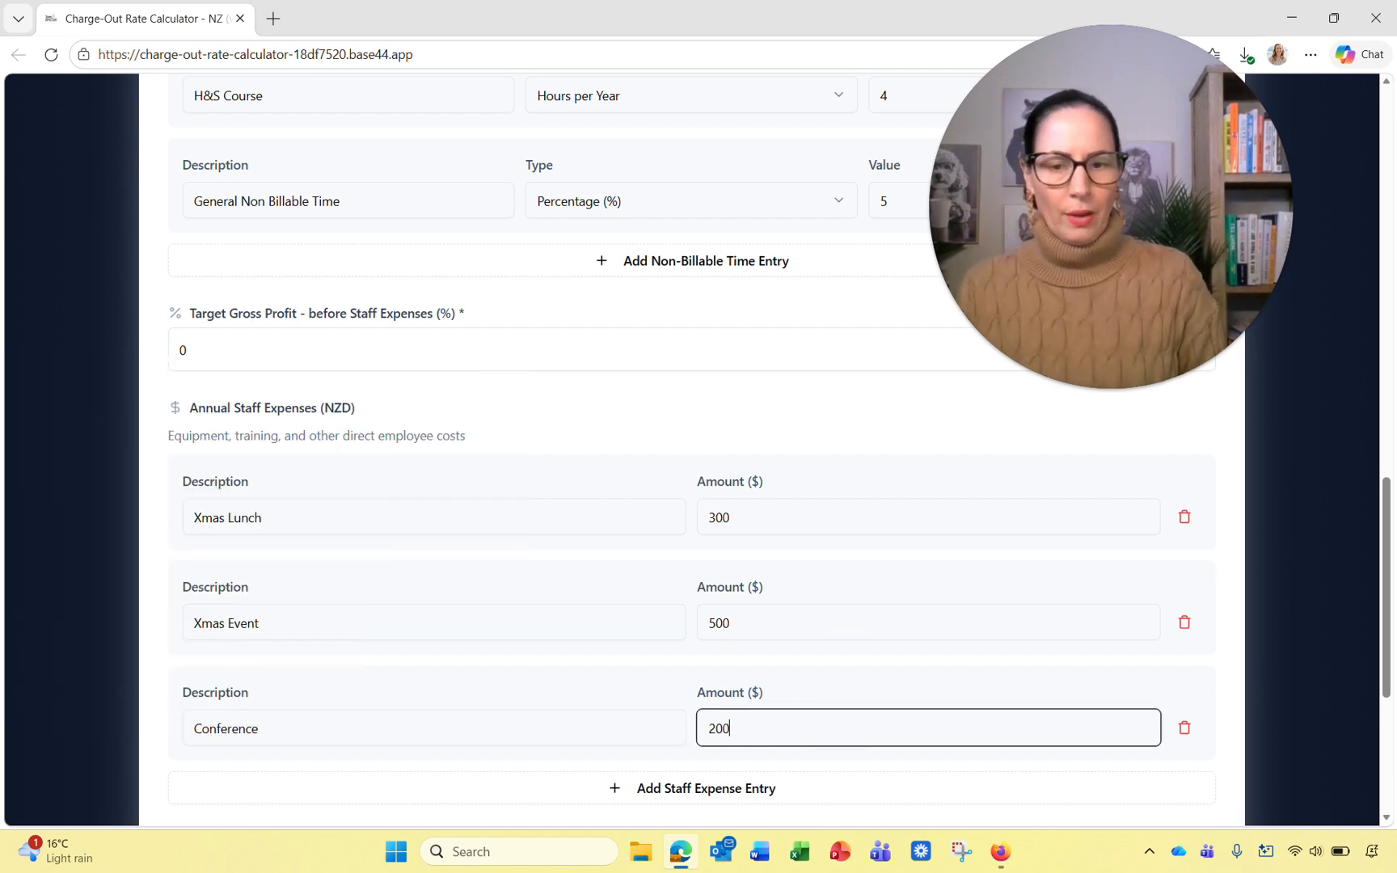
text(0)
click(1230, 680)
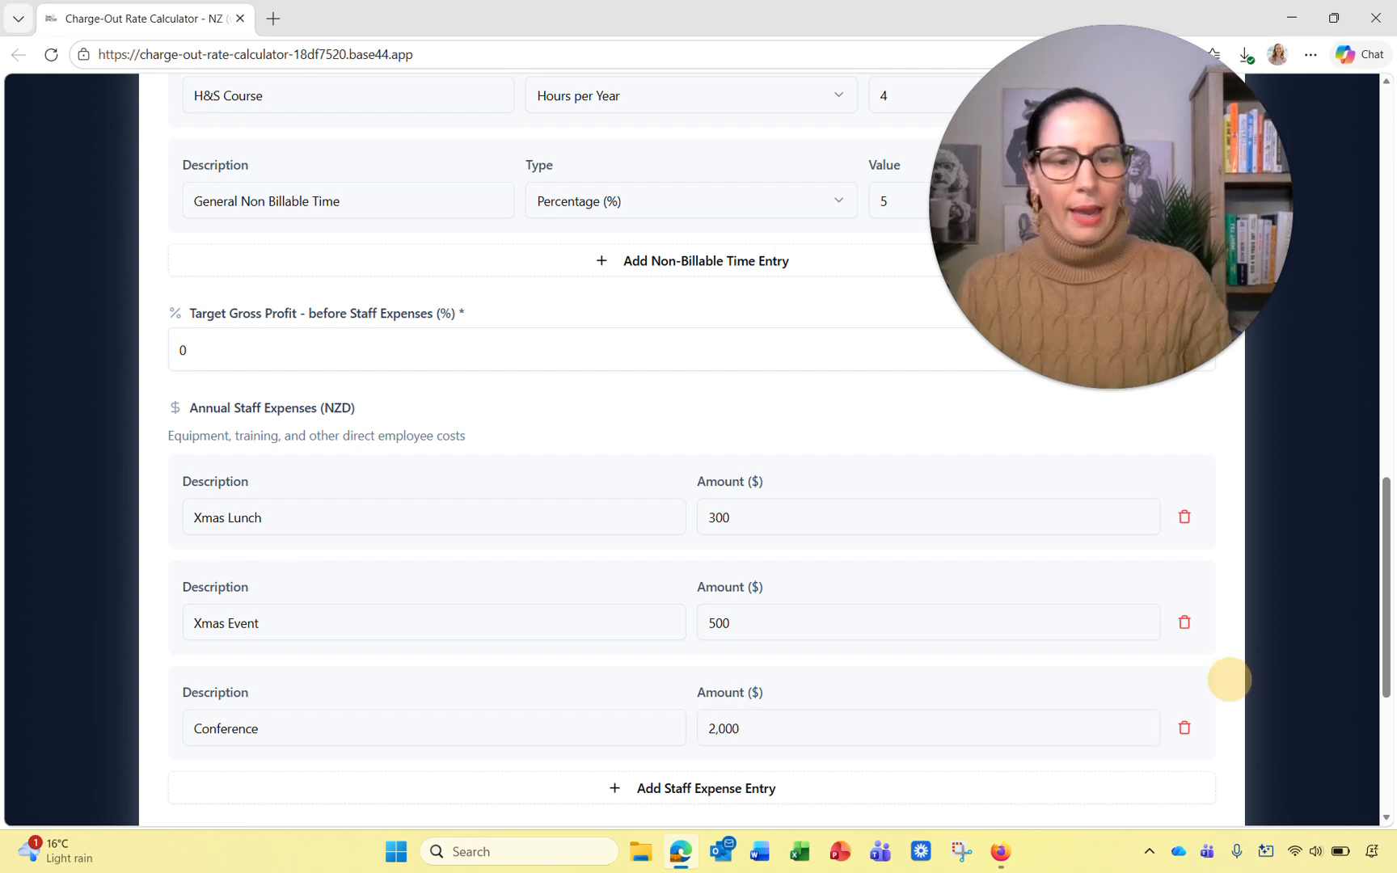
Step: Add a Subs staff expense of $2,000
scroll(1230, 680, down, 2)
click(715, 613)
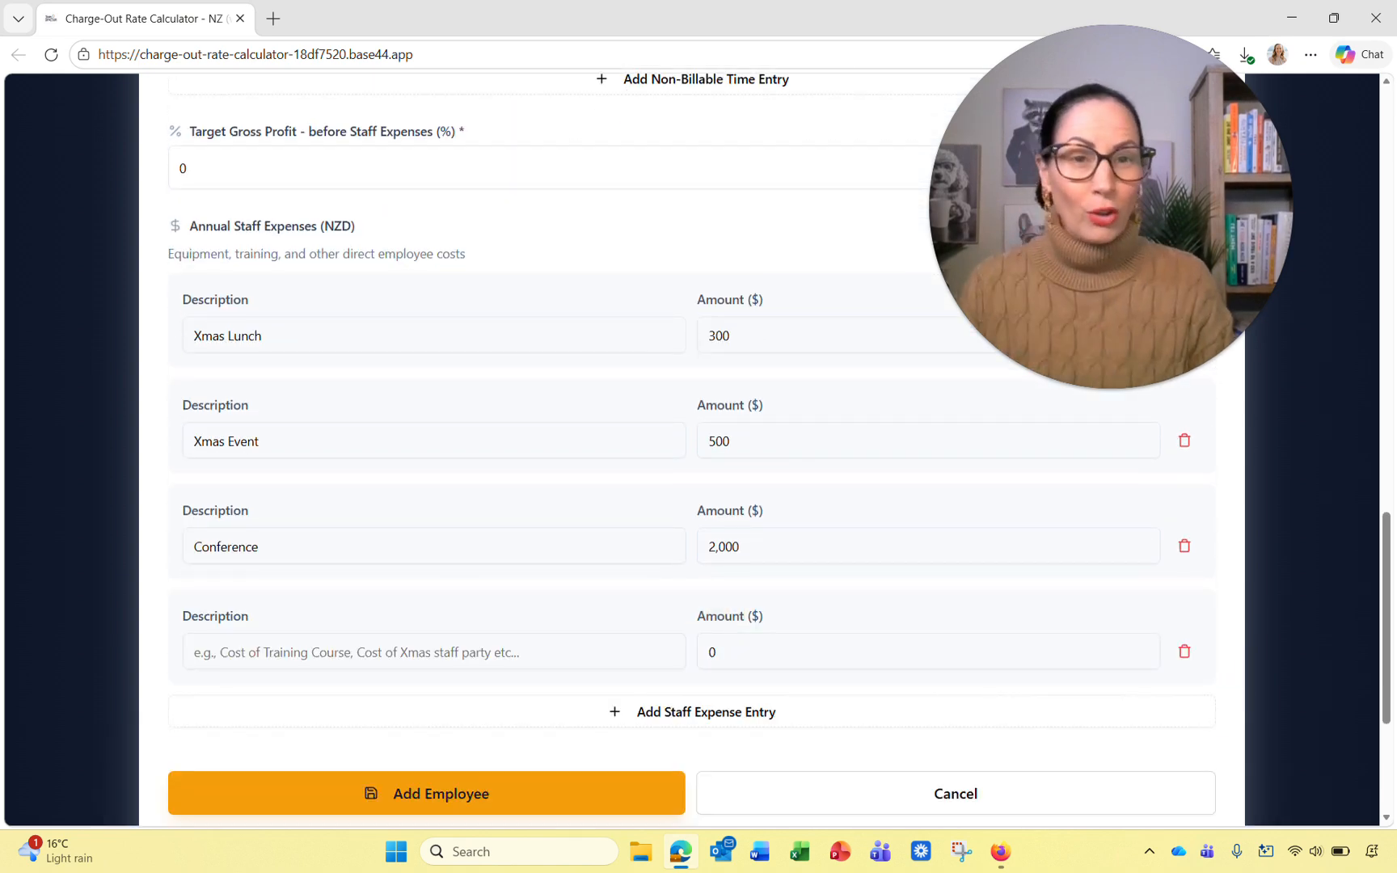
click(360, 651)
text(Subs)
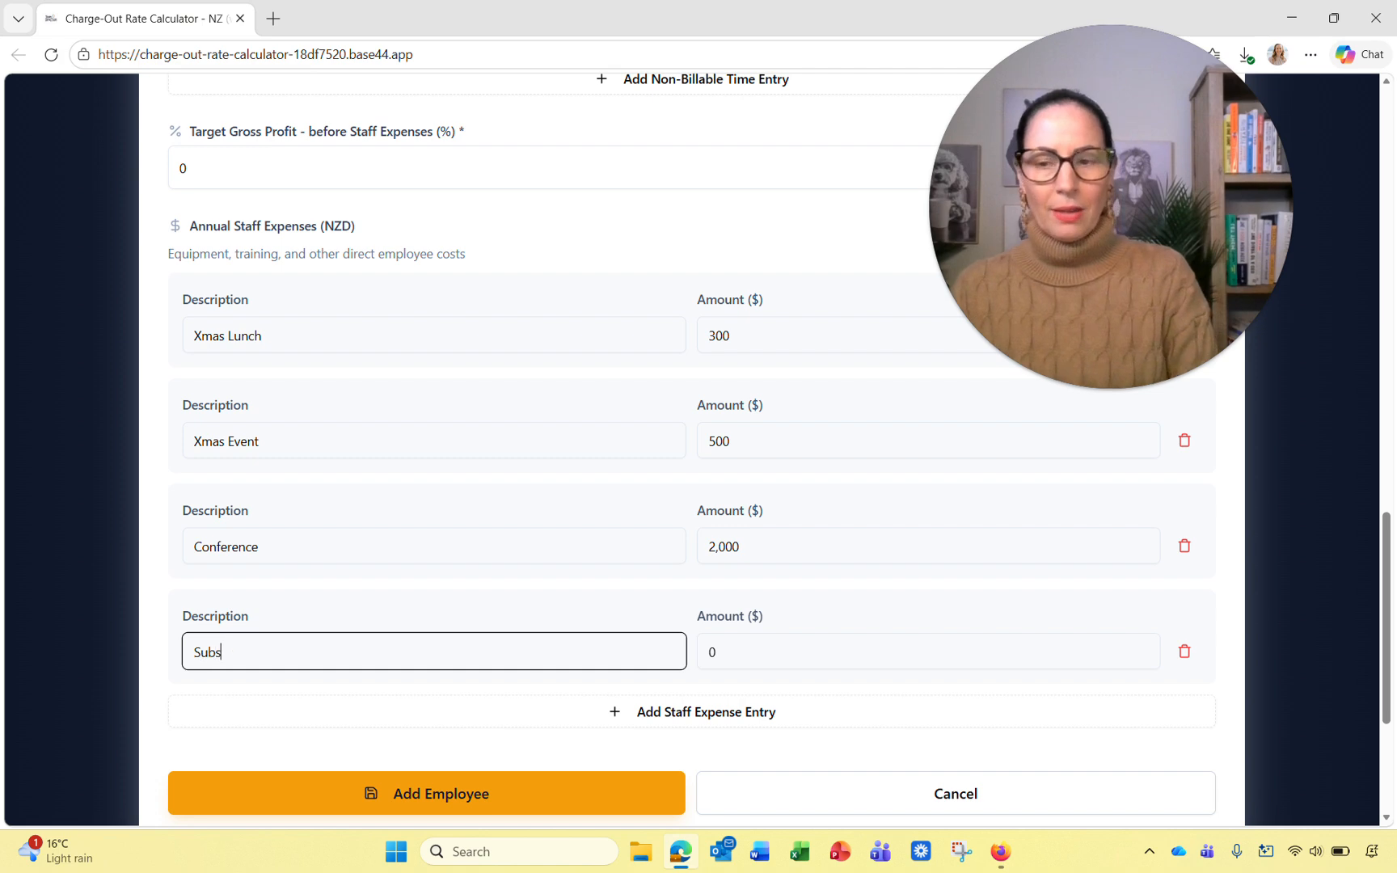
key(Tab)
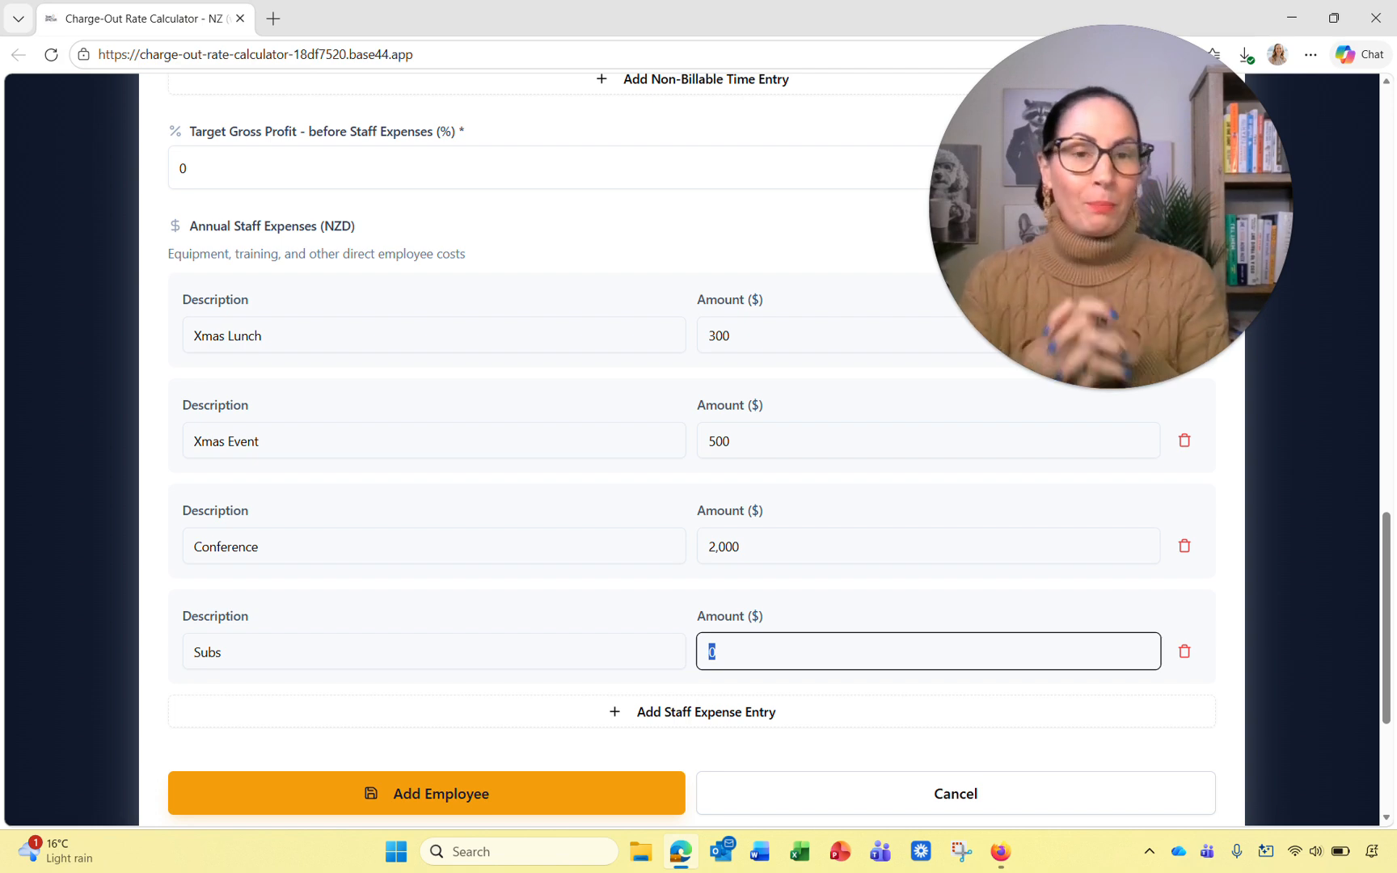
text(2000)
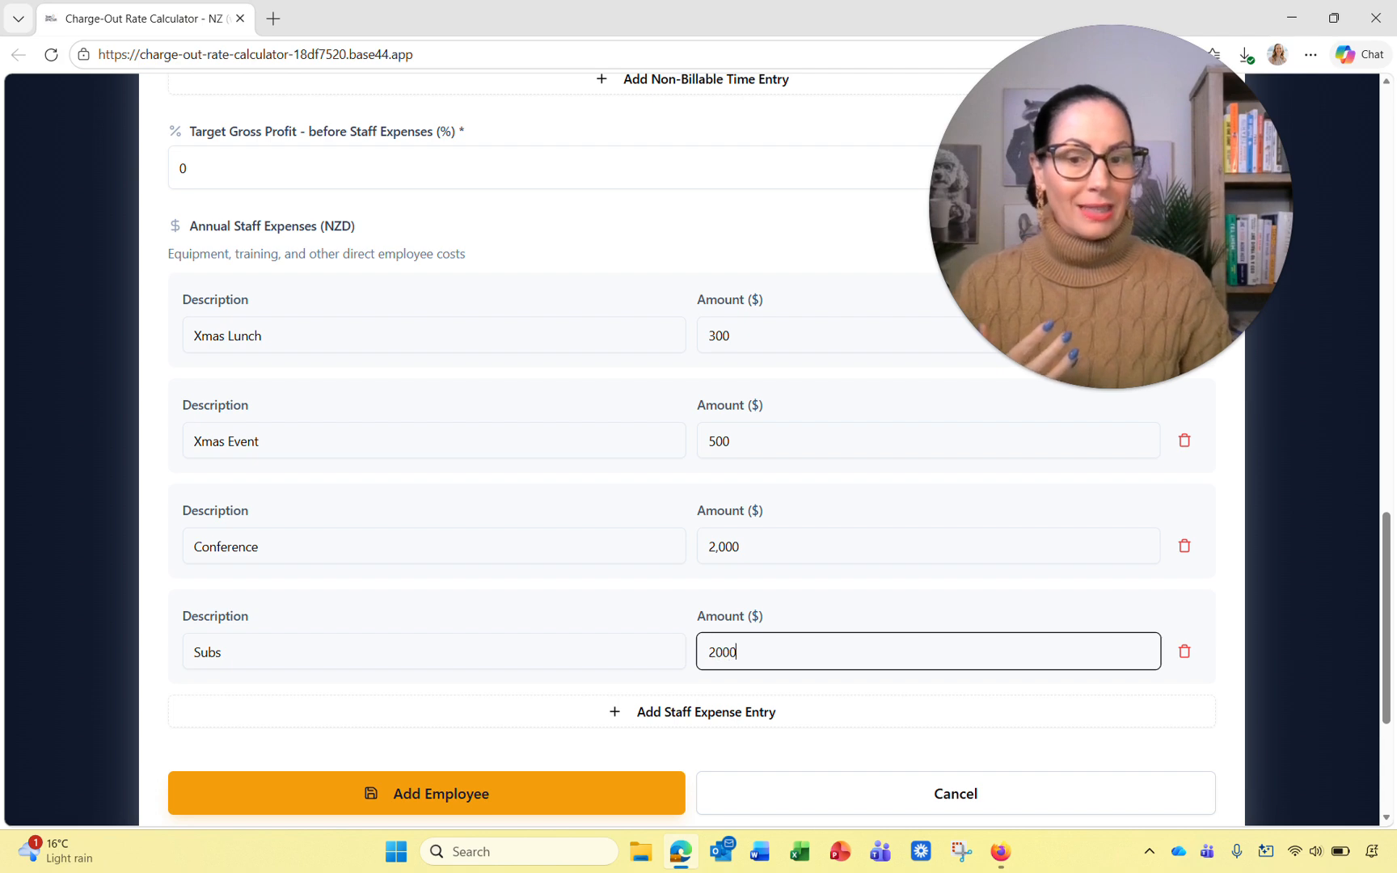
click(1234, 703)
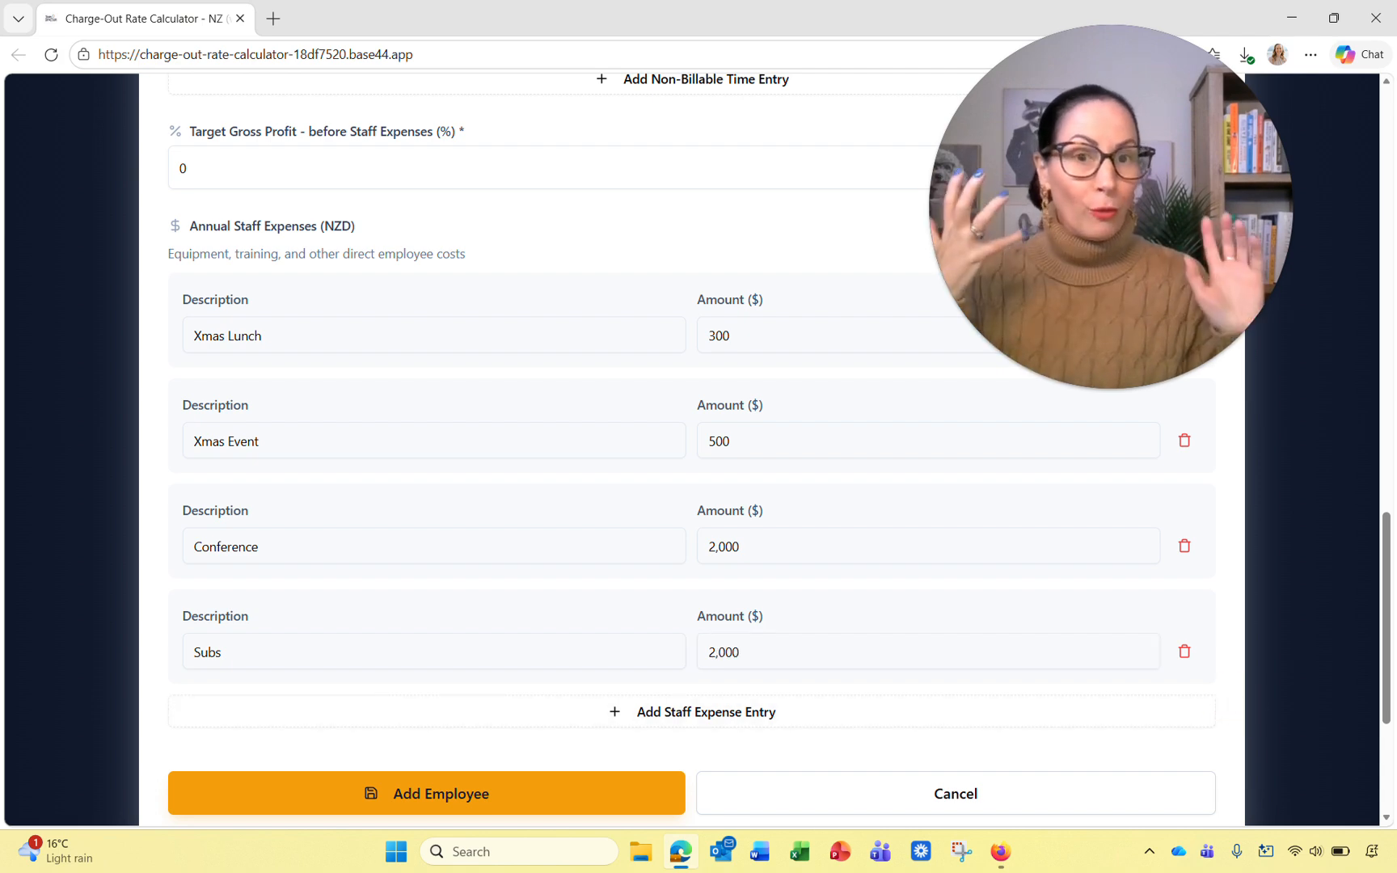
click(707, 652)
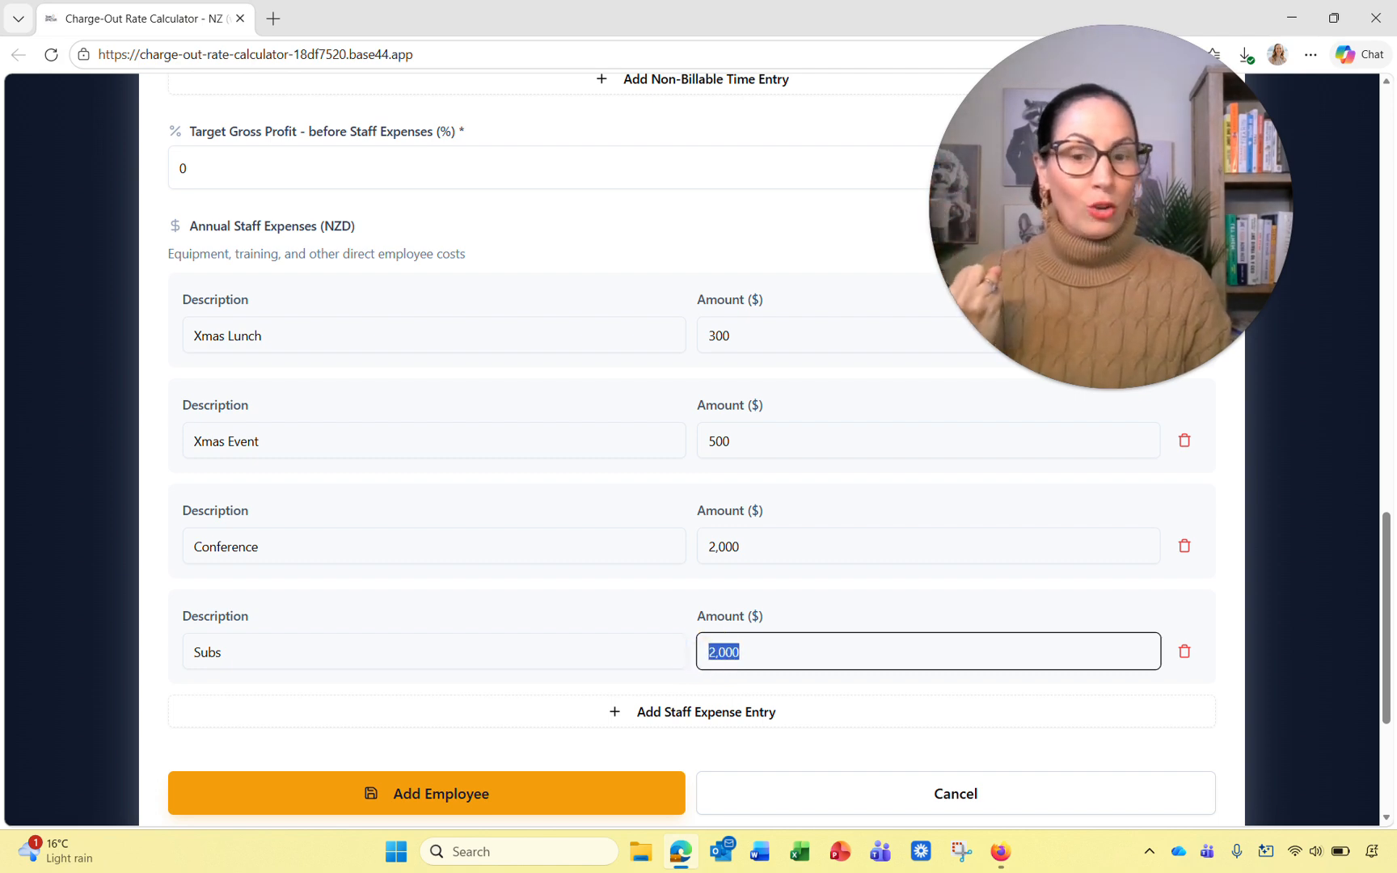
click(699, 652)
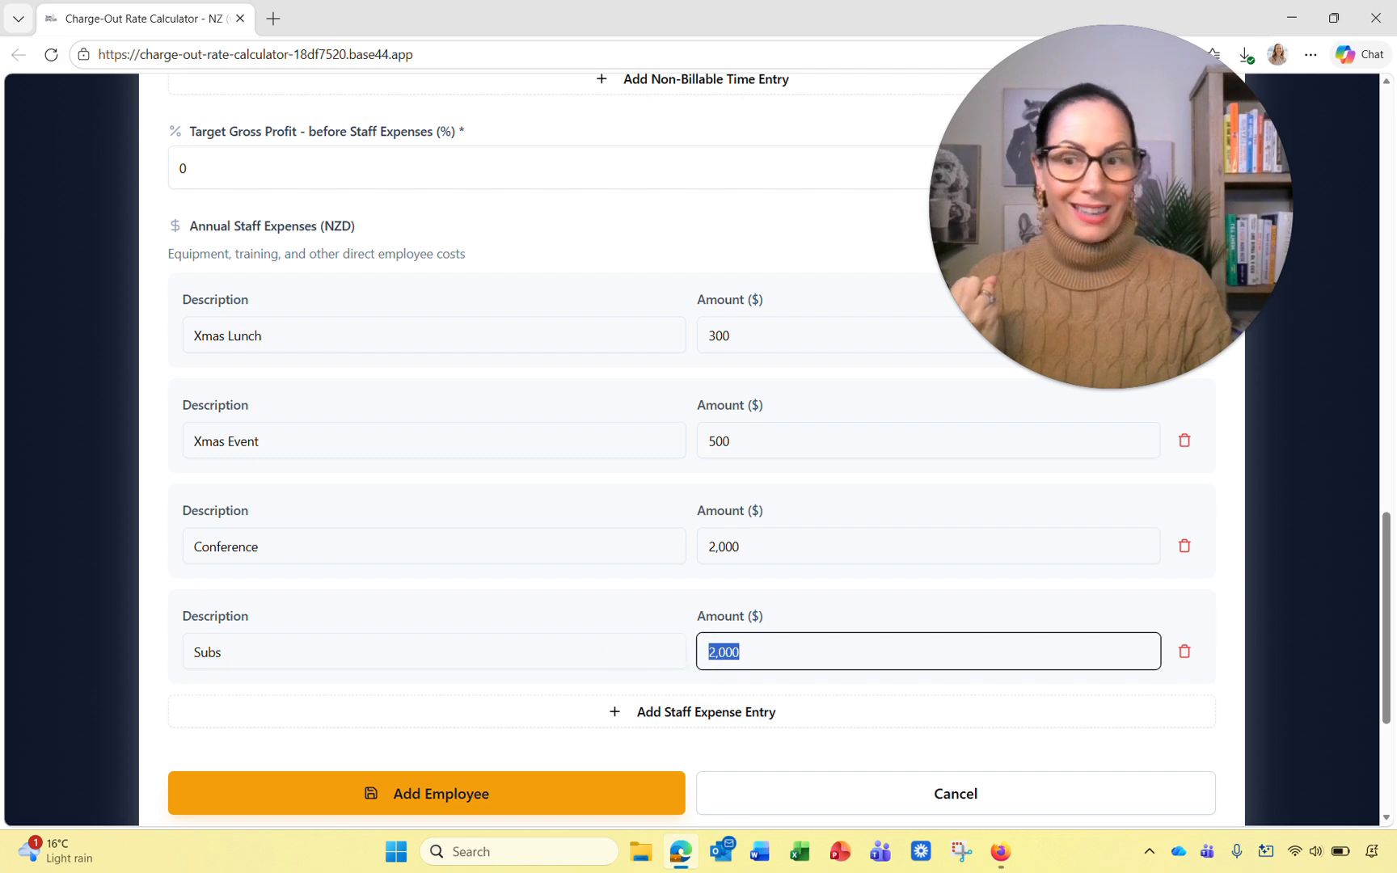
Step: Extend the Subs description to 'Subs (Payhero, emails, )'
click(405, 652)
text((Payho)
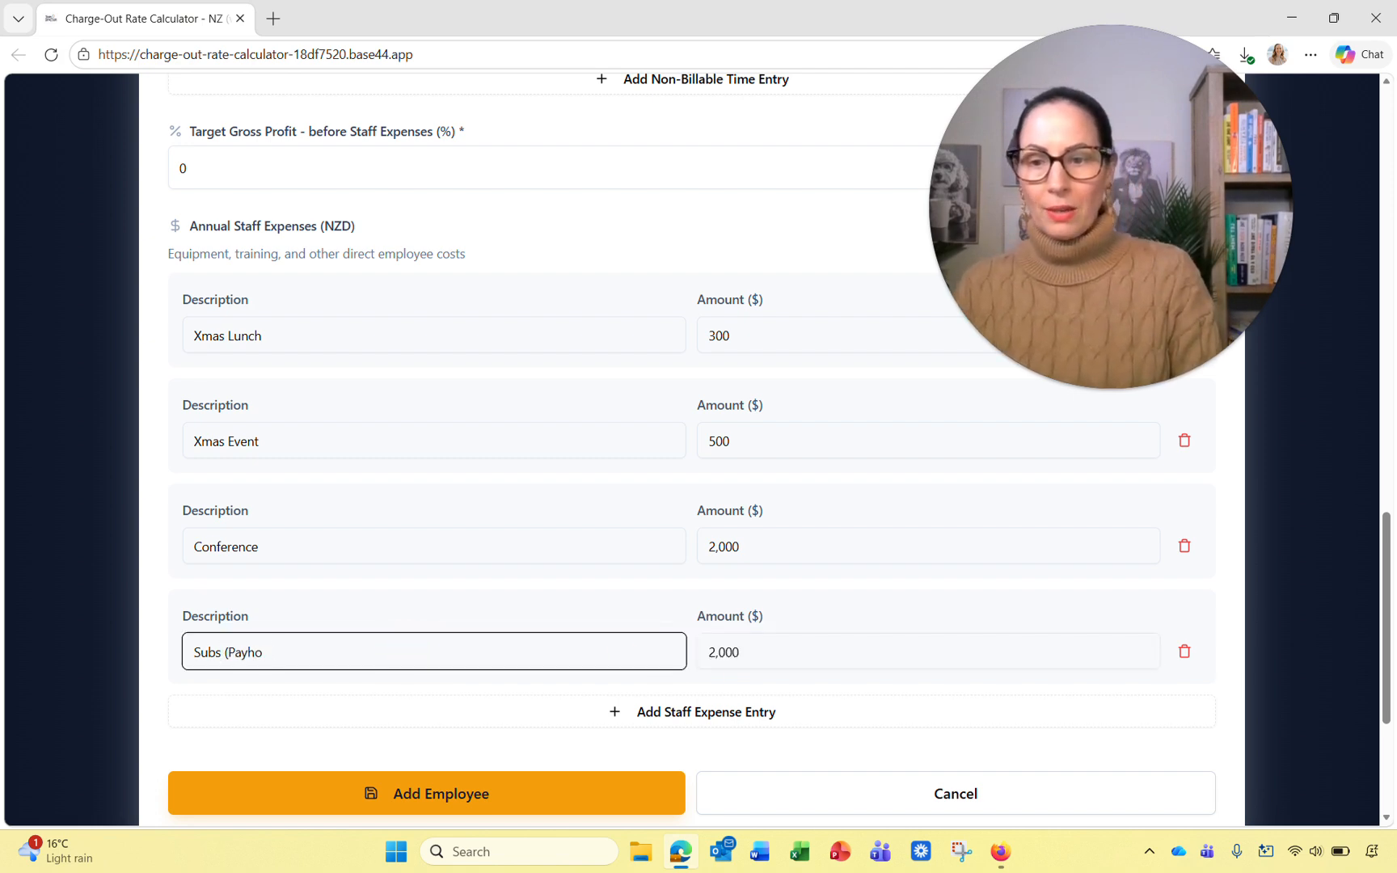
key(BackSpace)
text(ero)
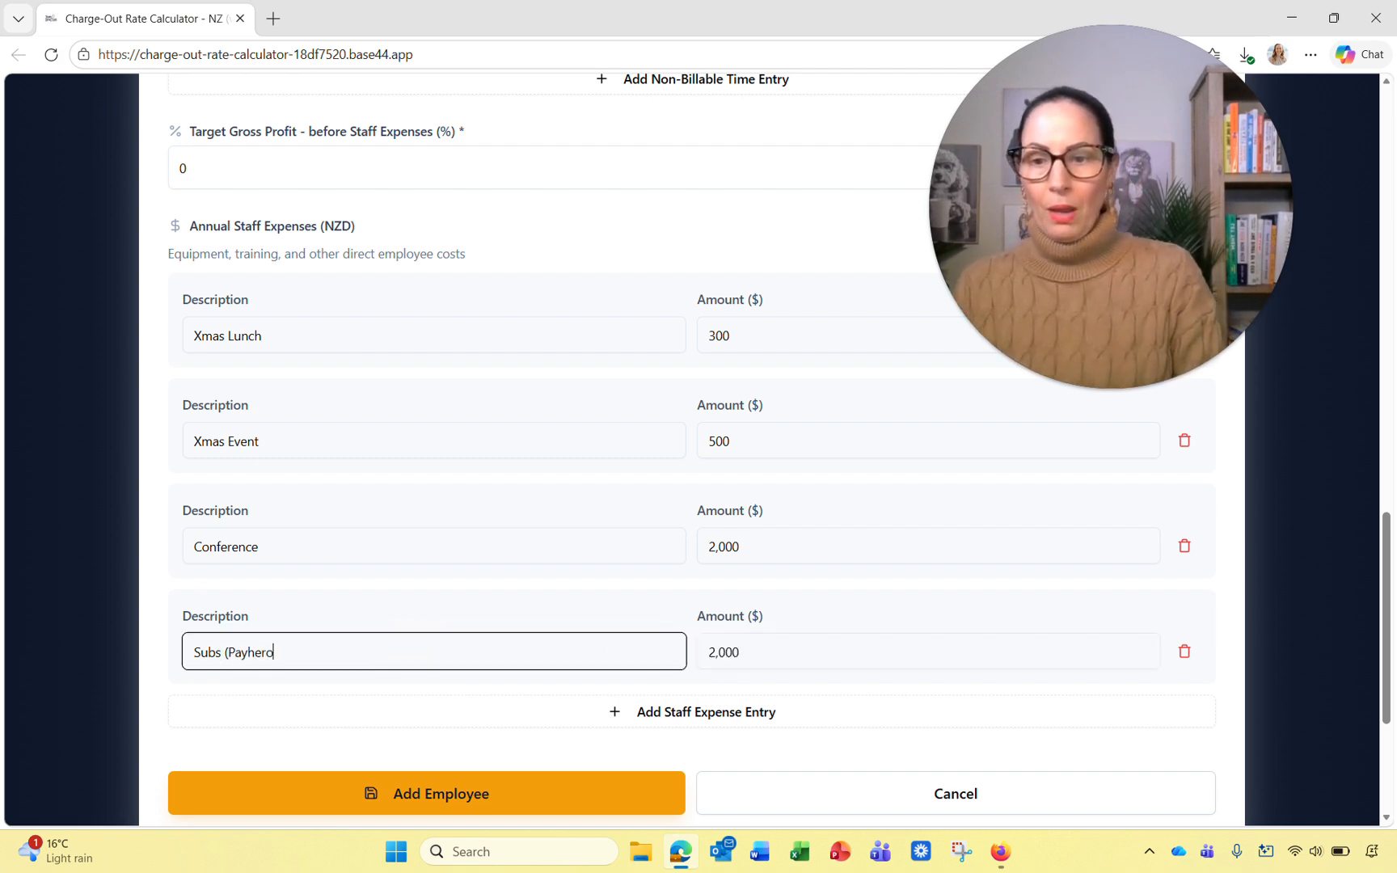
text(, emails)
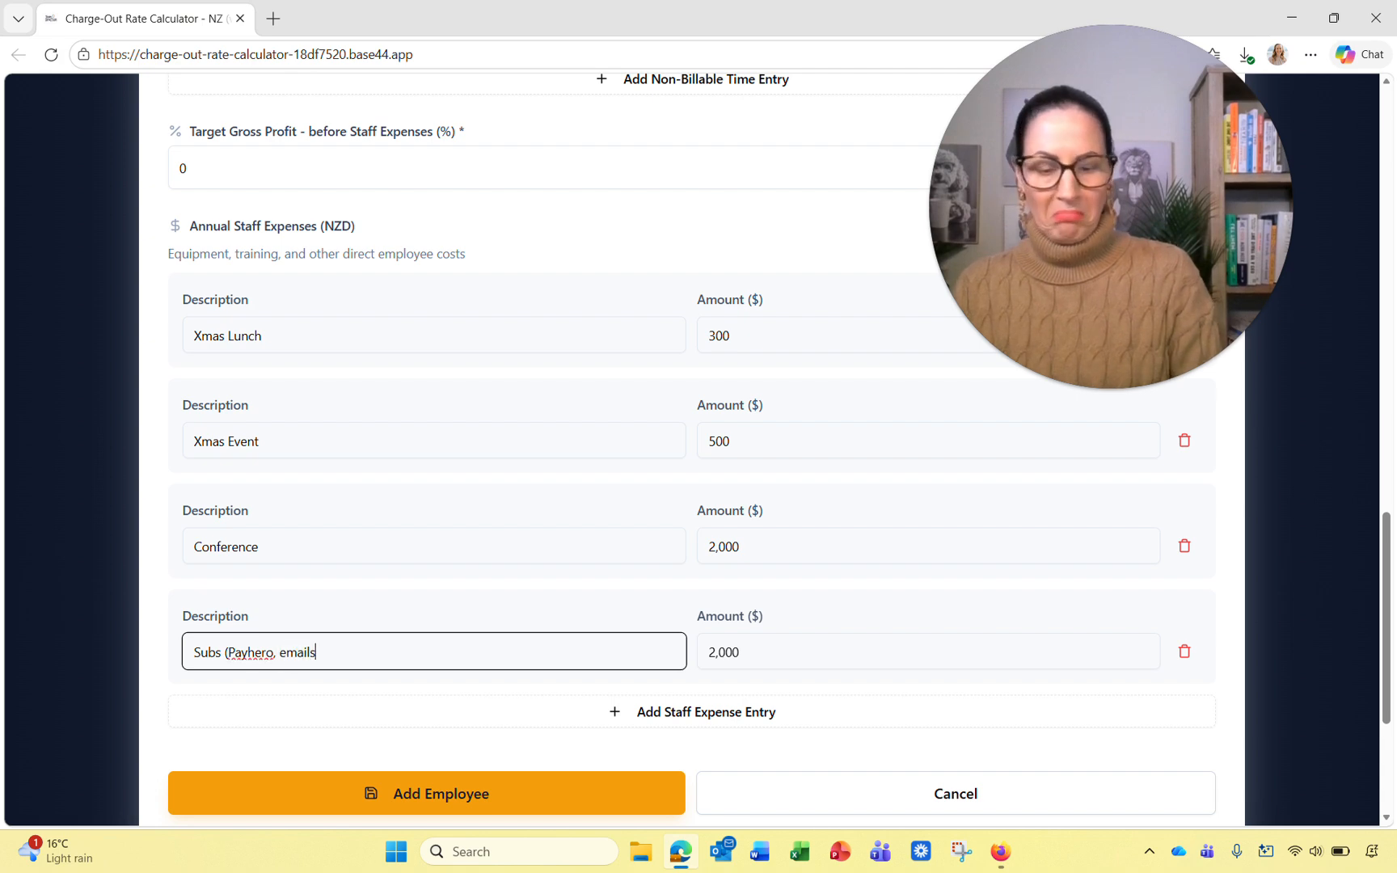
text(, ))
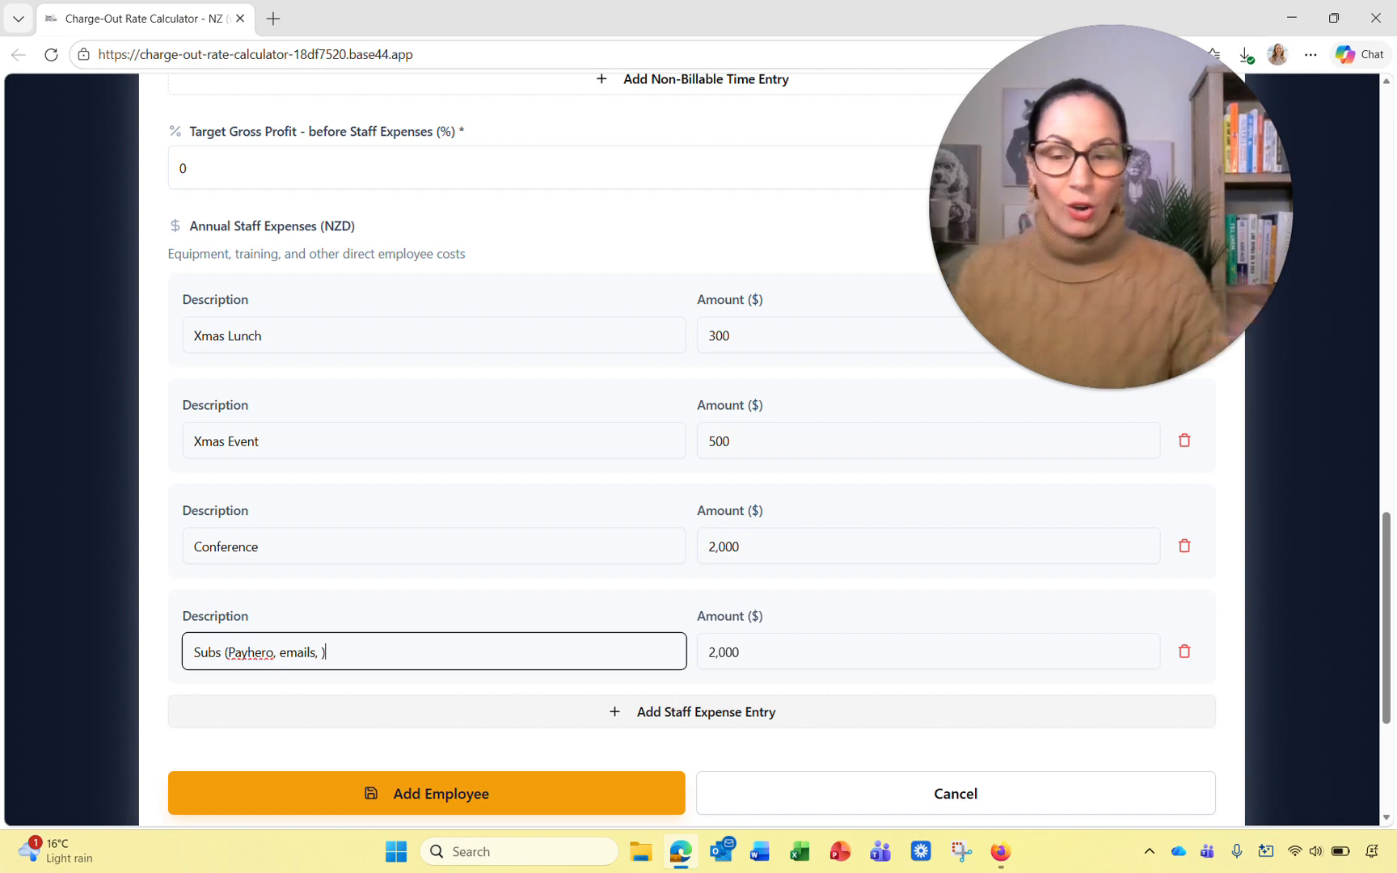
scroll(593, 607, down, 2)
Step: Save the hourly employee with the entered expenses
click(593, 605)
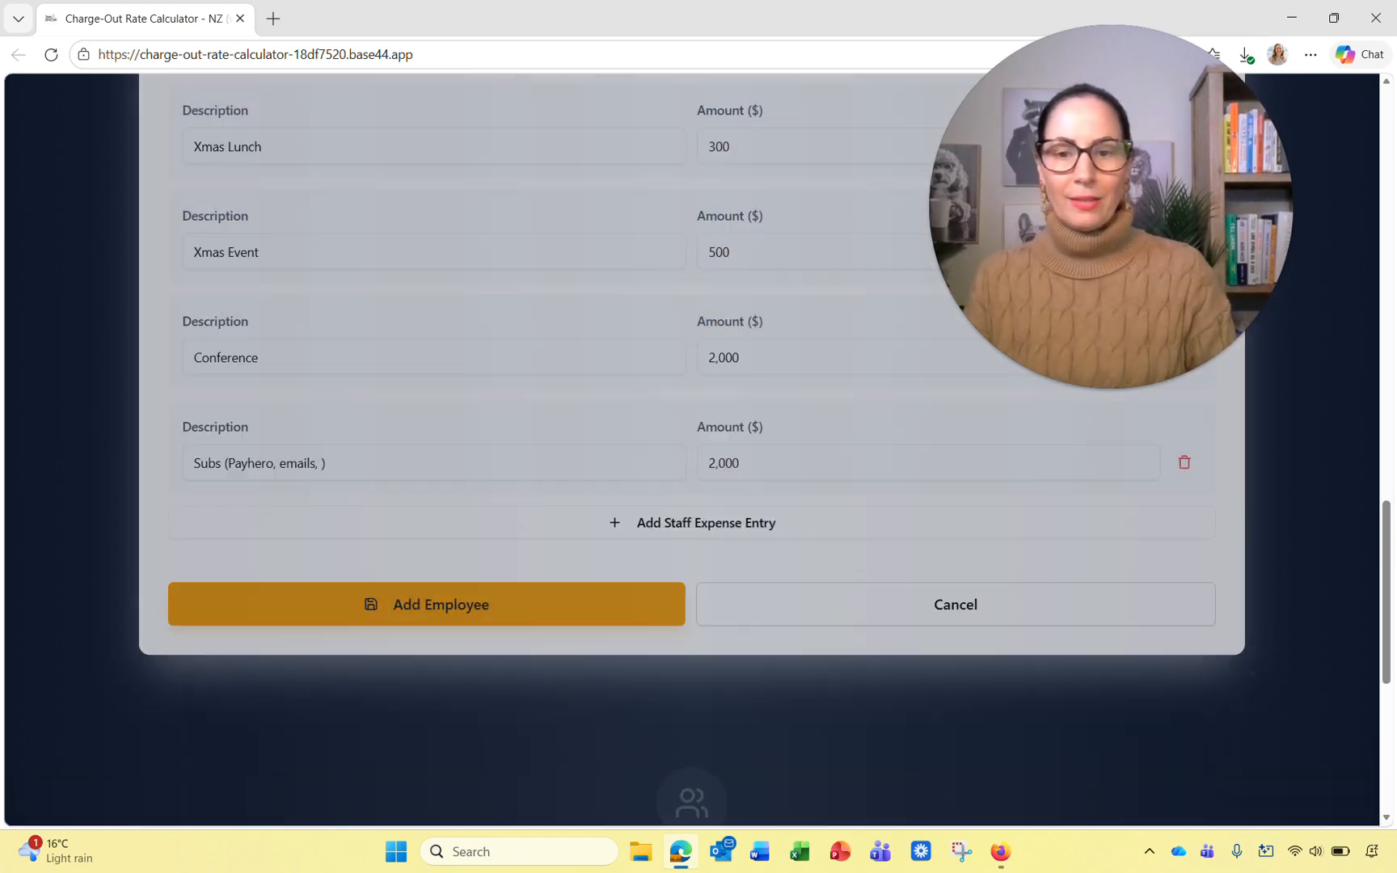
scroll(594, 605, up, 9)
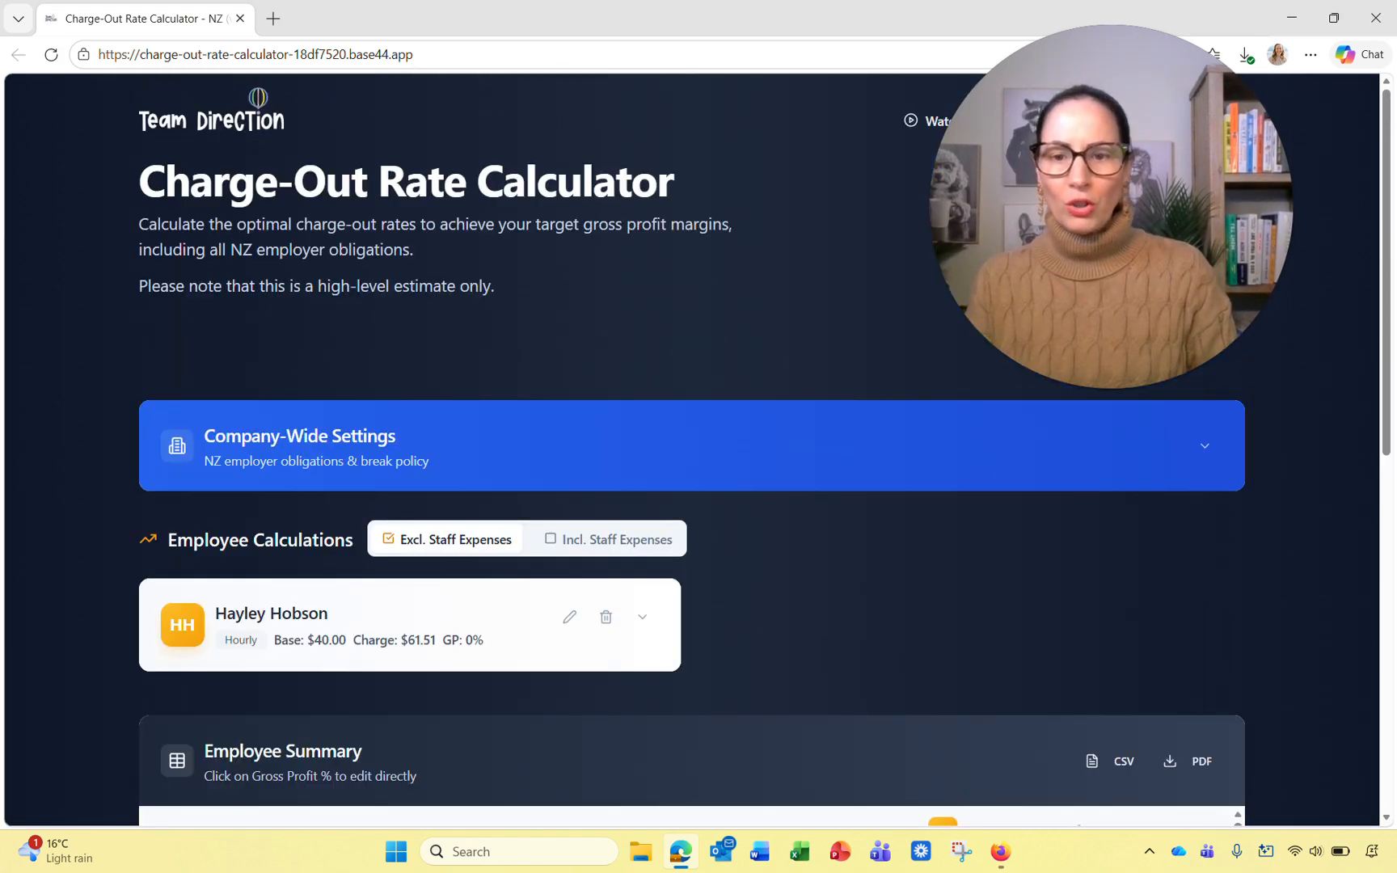
scroll(593, 604, down, 2)
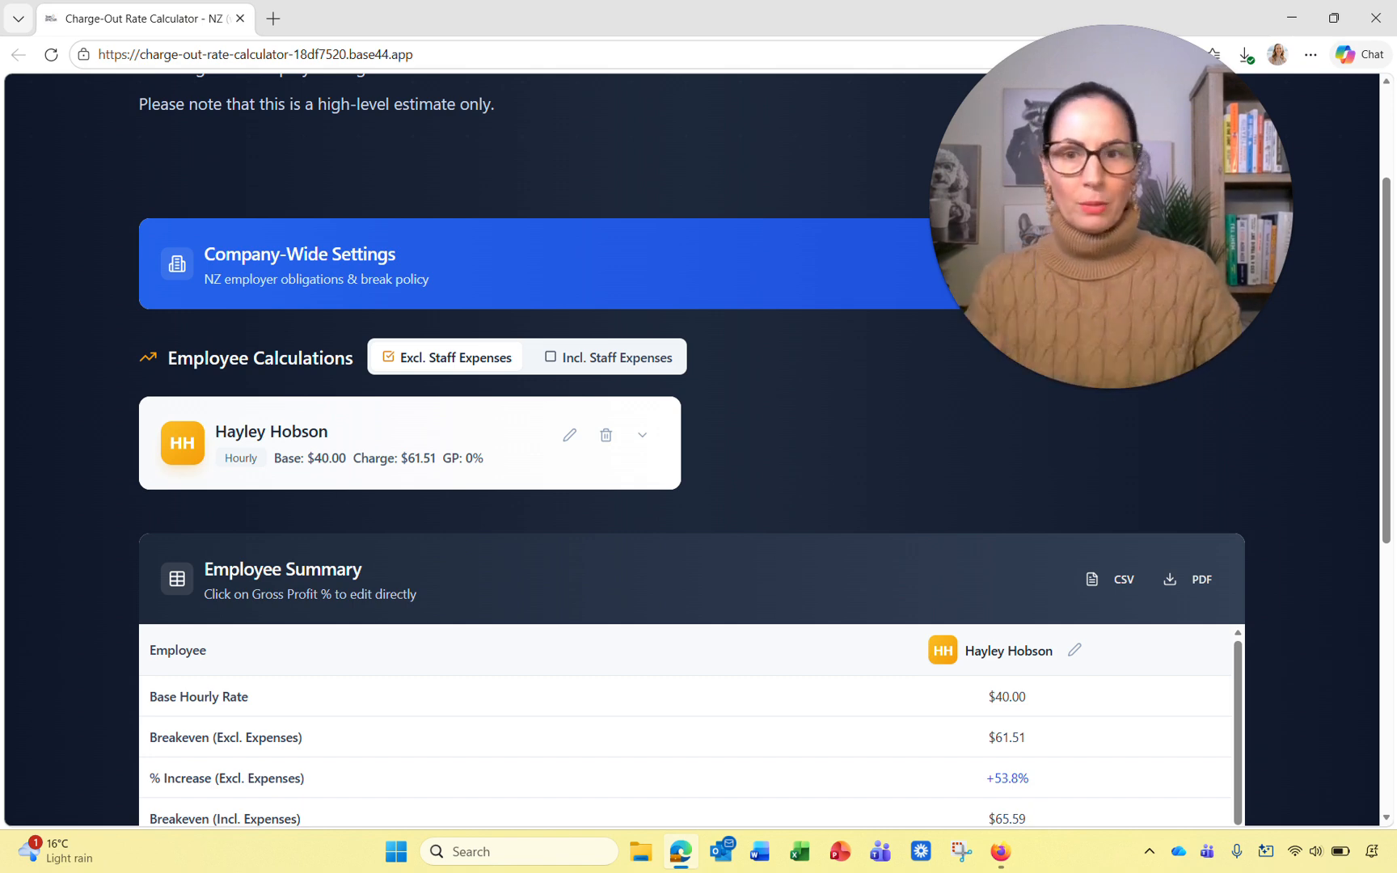
Step: Compare rates including staff expenses ($65.59), then switch back to excluding them ($61.51)
click(551, 357)
click(828, 547)
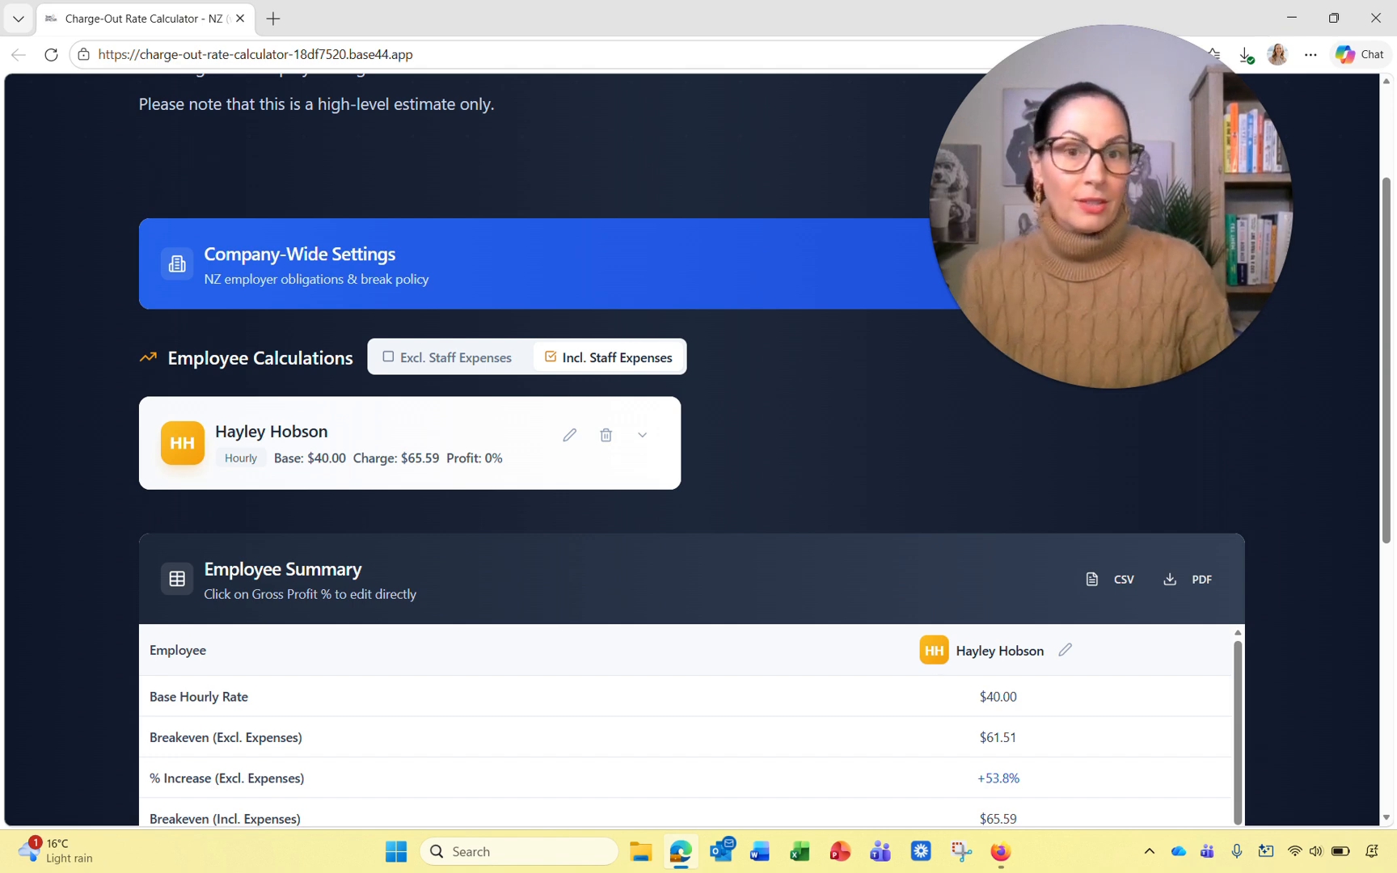
click(392, 356)
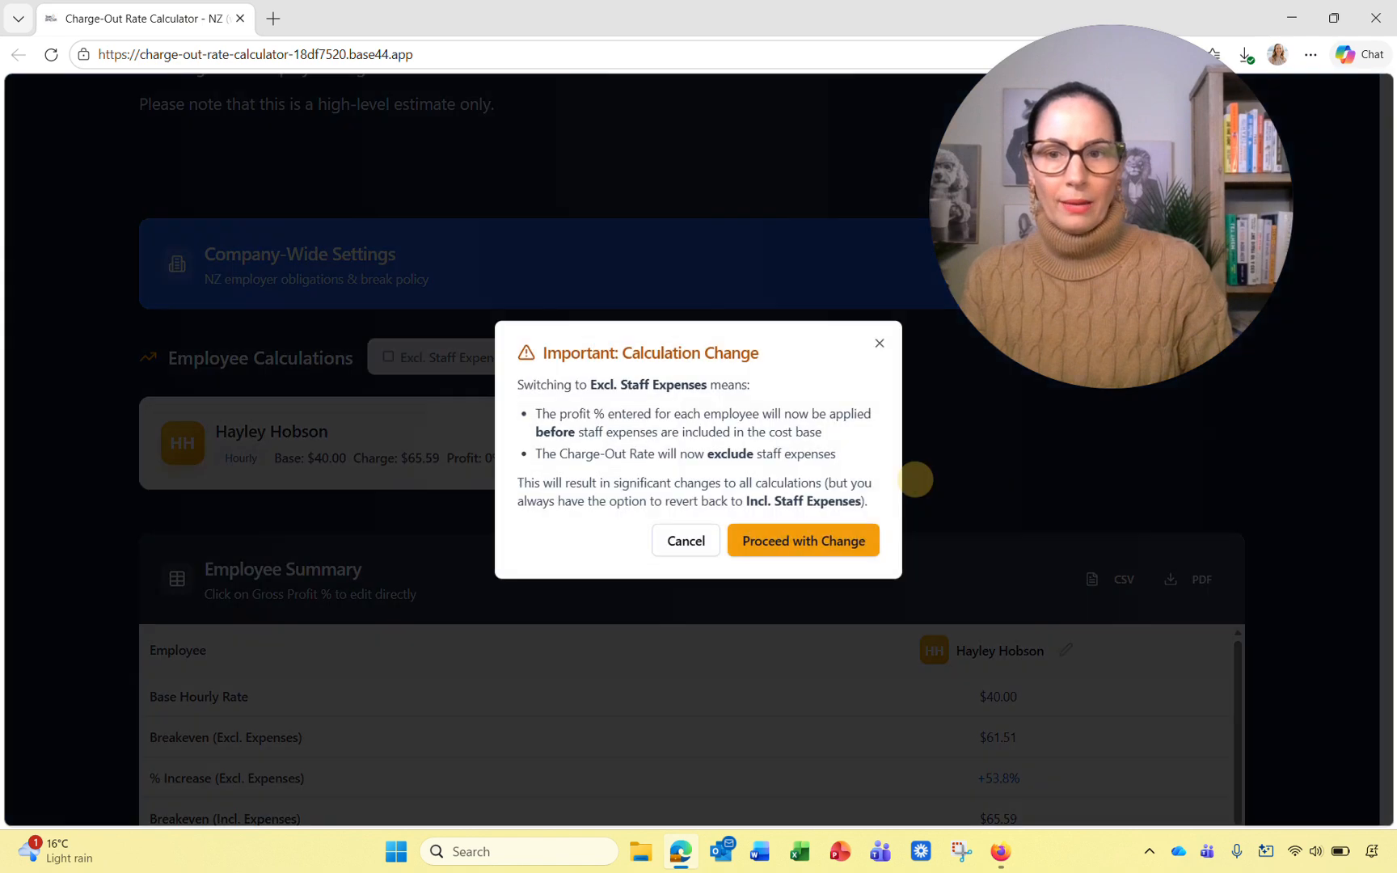
click(804, 540)
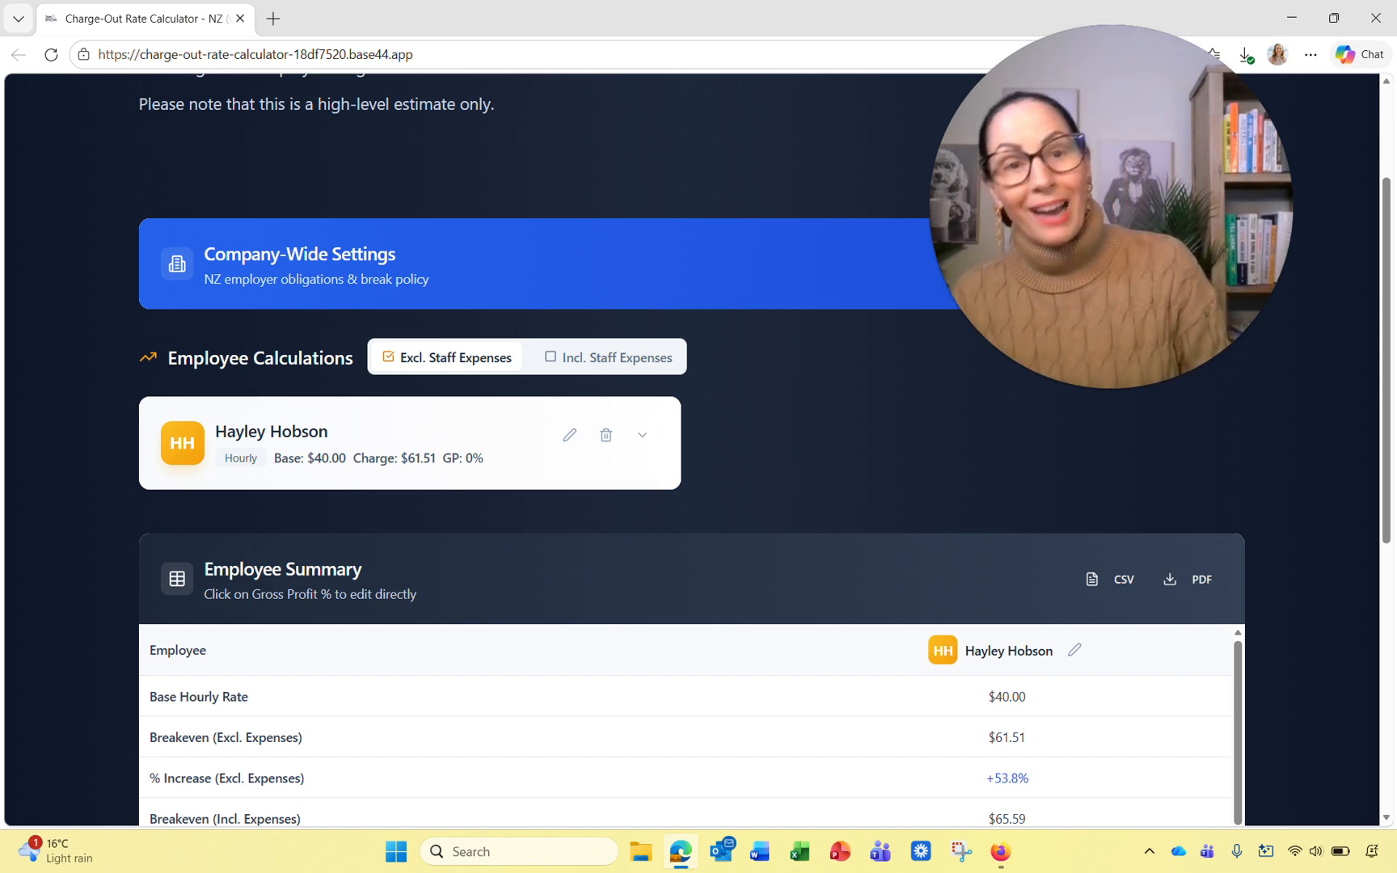
Step: Update the employee to 2 days worked per week at 10 average hours per day
click(569, 435)
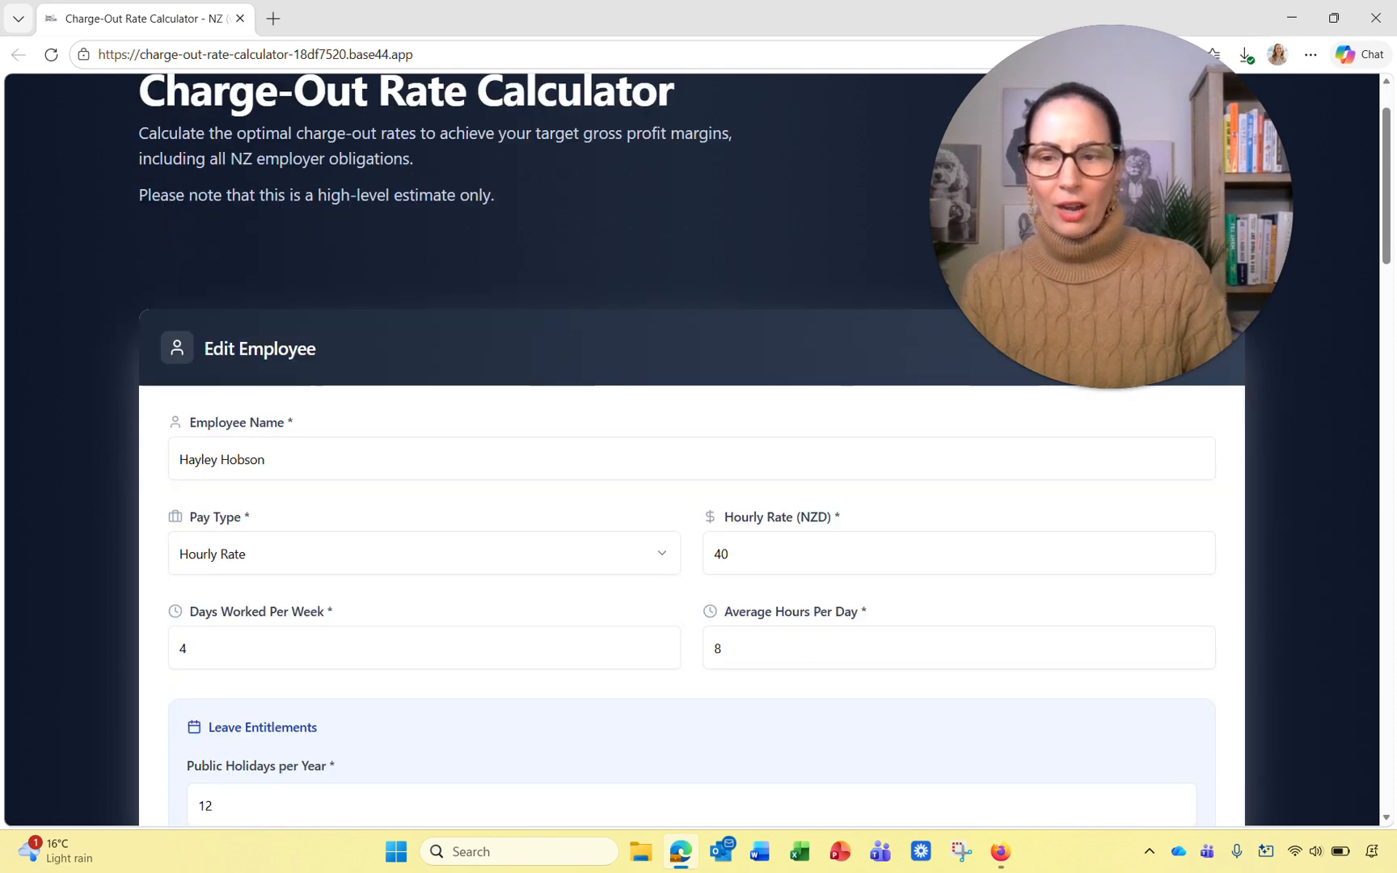
click(228, 647)
key(BackSpace)
text(2)
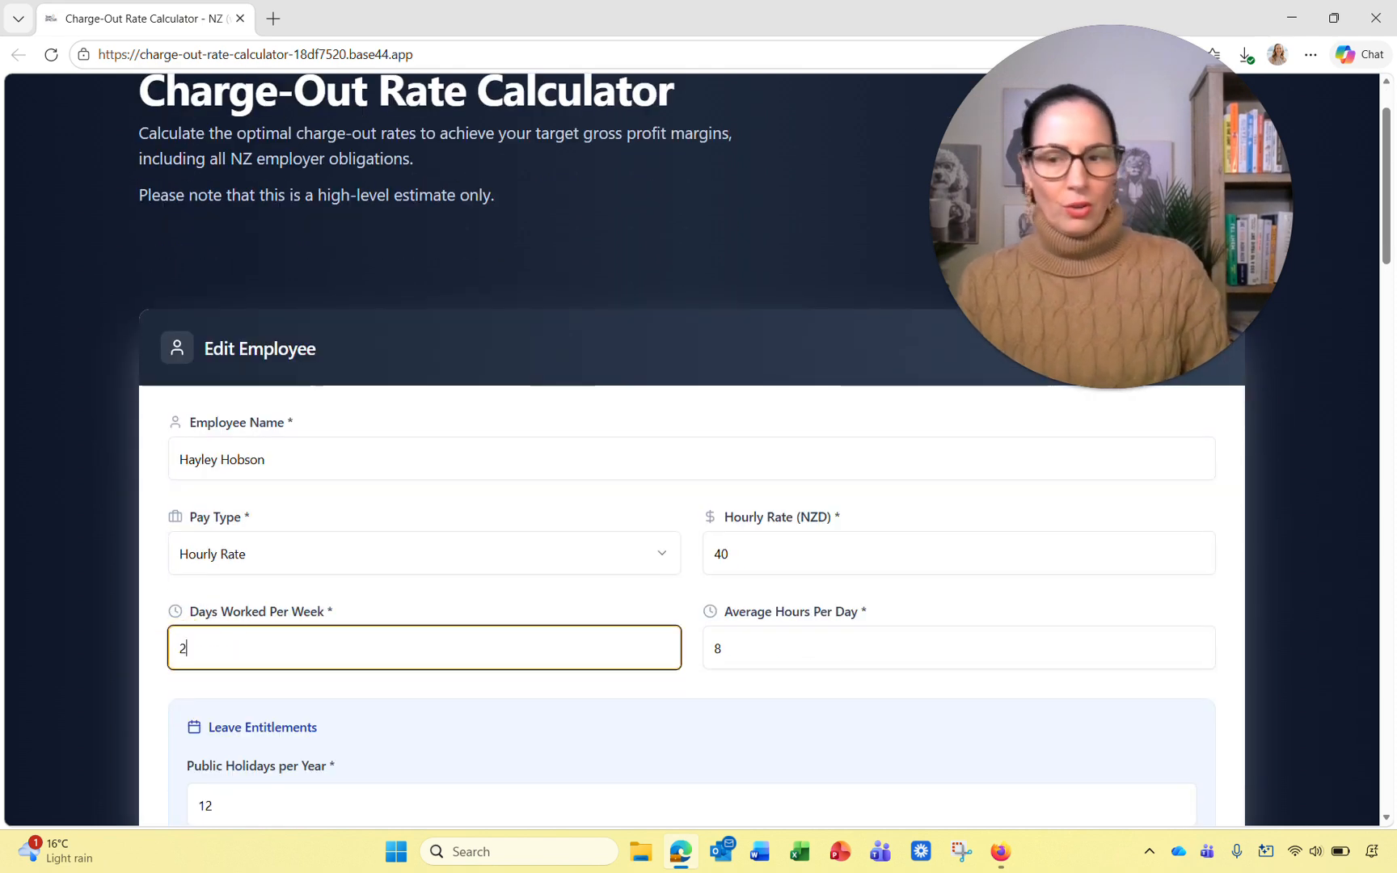
click(756, 649)
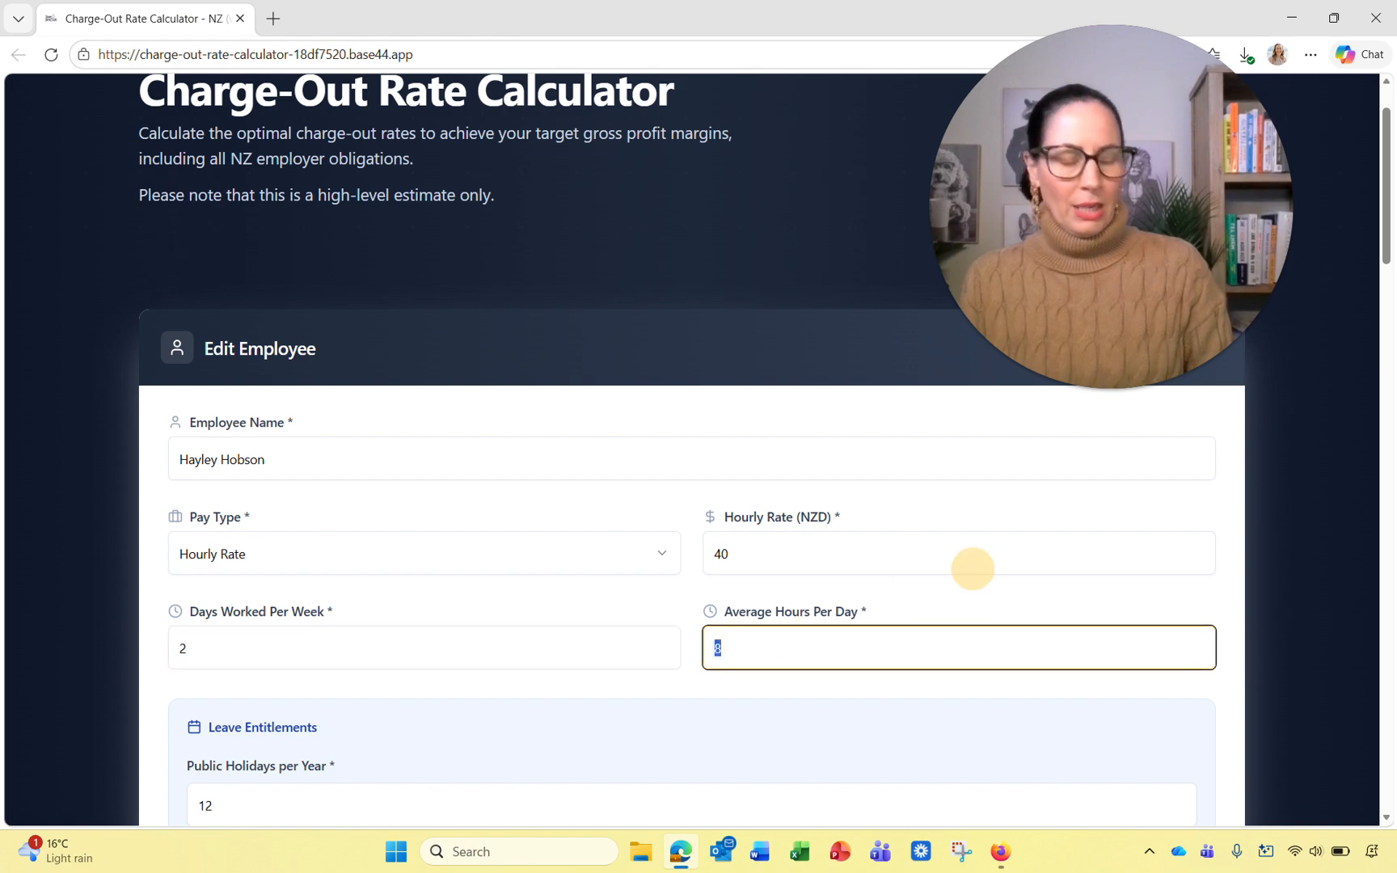
key(BackSpace)
text(10)
click(1226, 605)
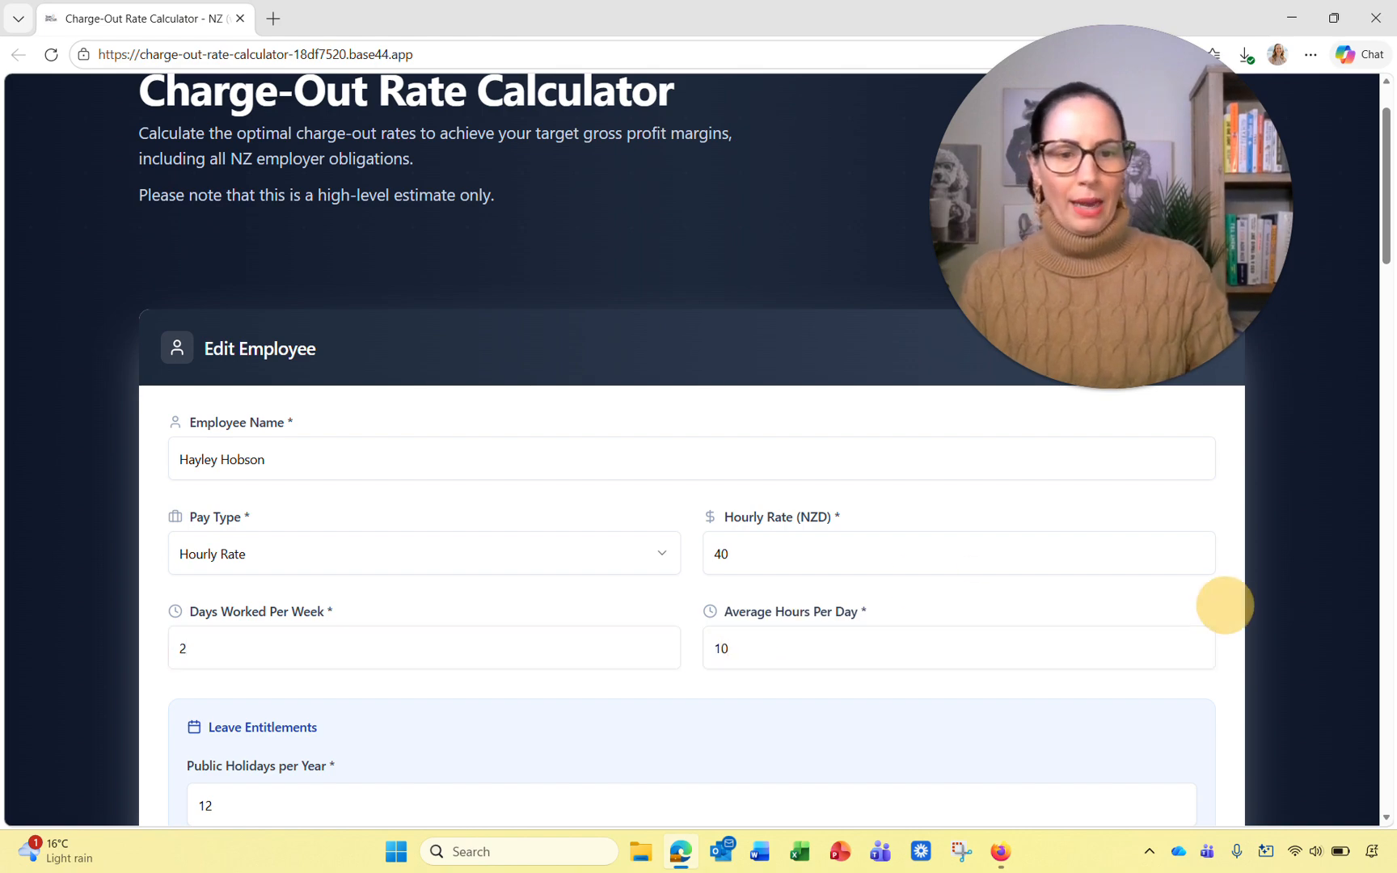
scroll(1227, 605, down, 15)
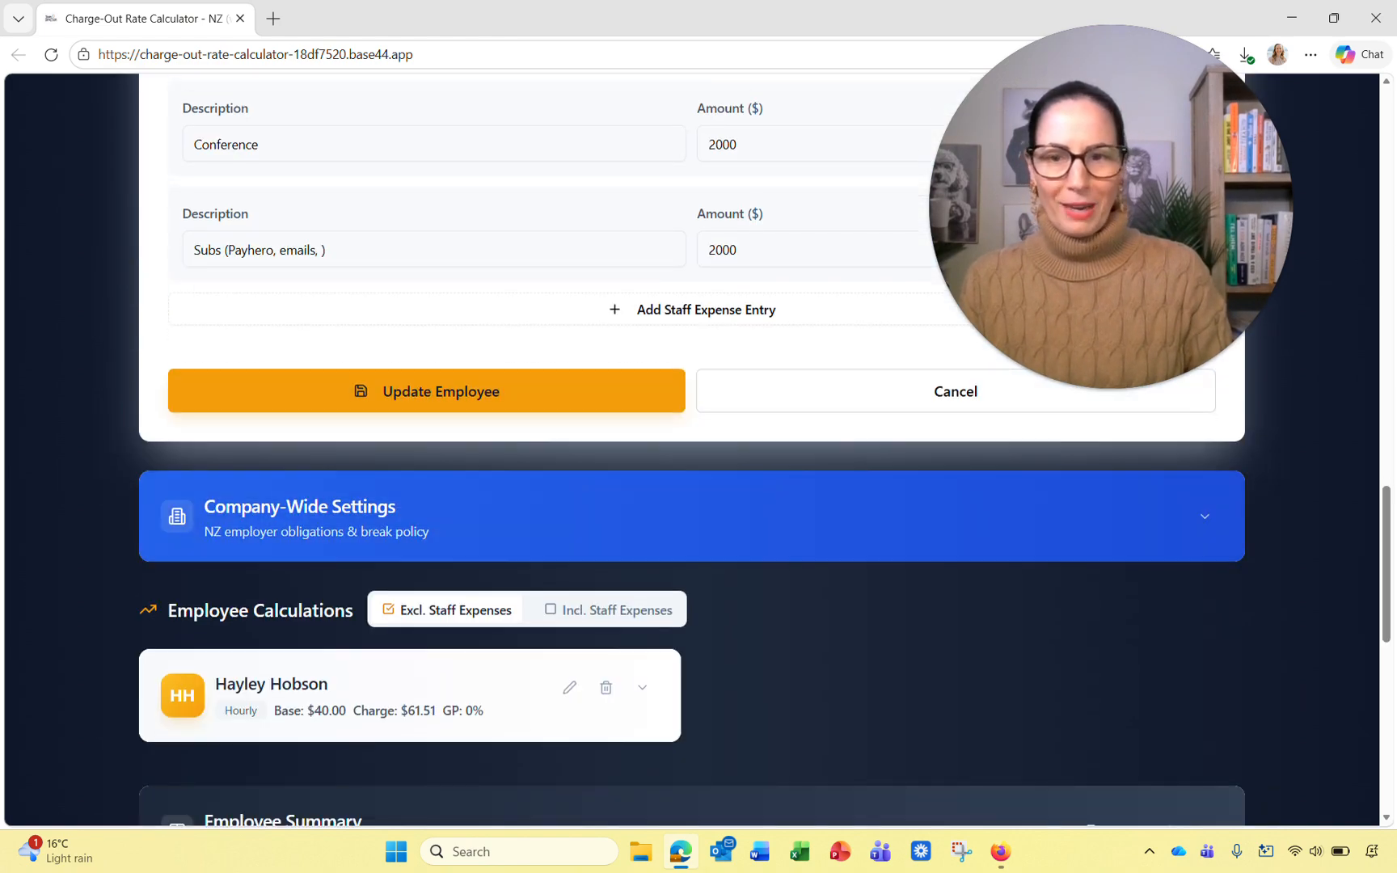
click(515, 395)
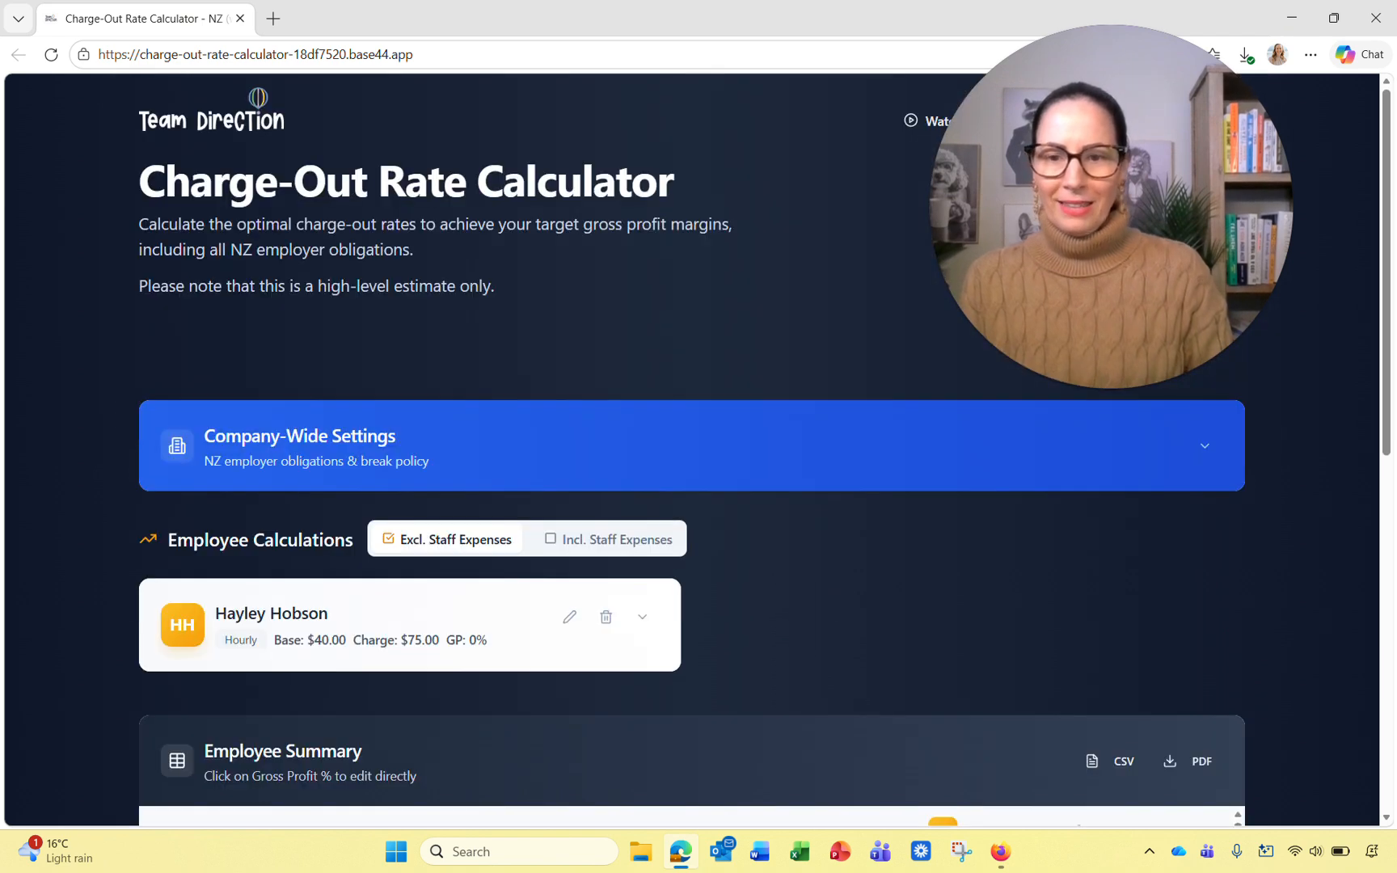
Step: Include staff expenses so the employee charges $82.97 versus the $75.00 breakeven, reviewing the summary table
scroll(693, 450, down, 1)
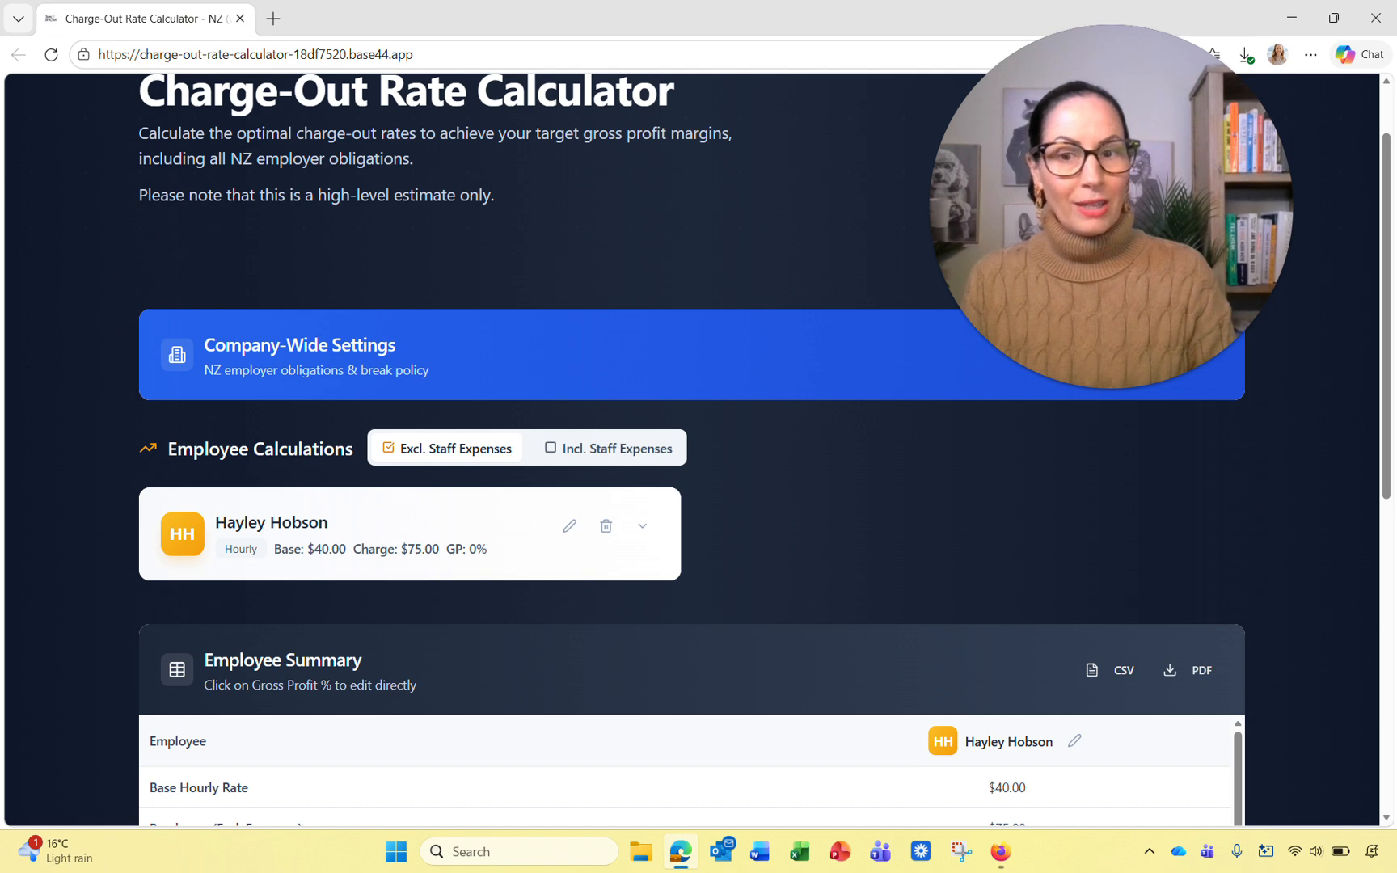
click(608, 448)
click(782, 535)
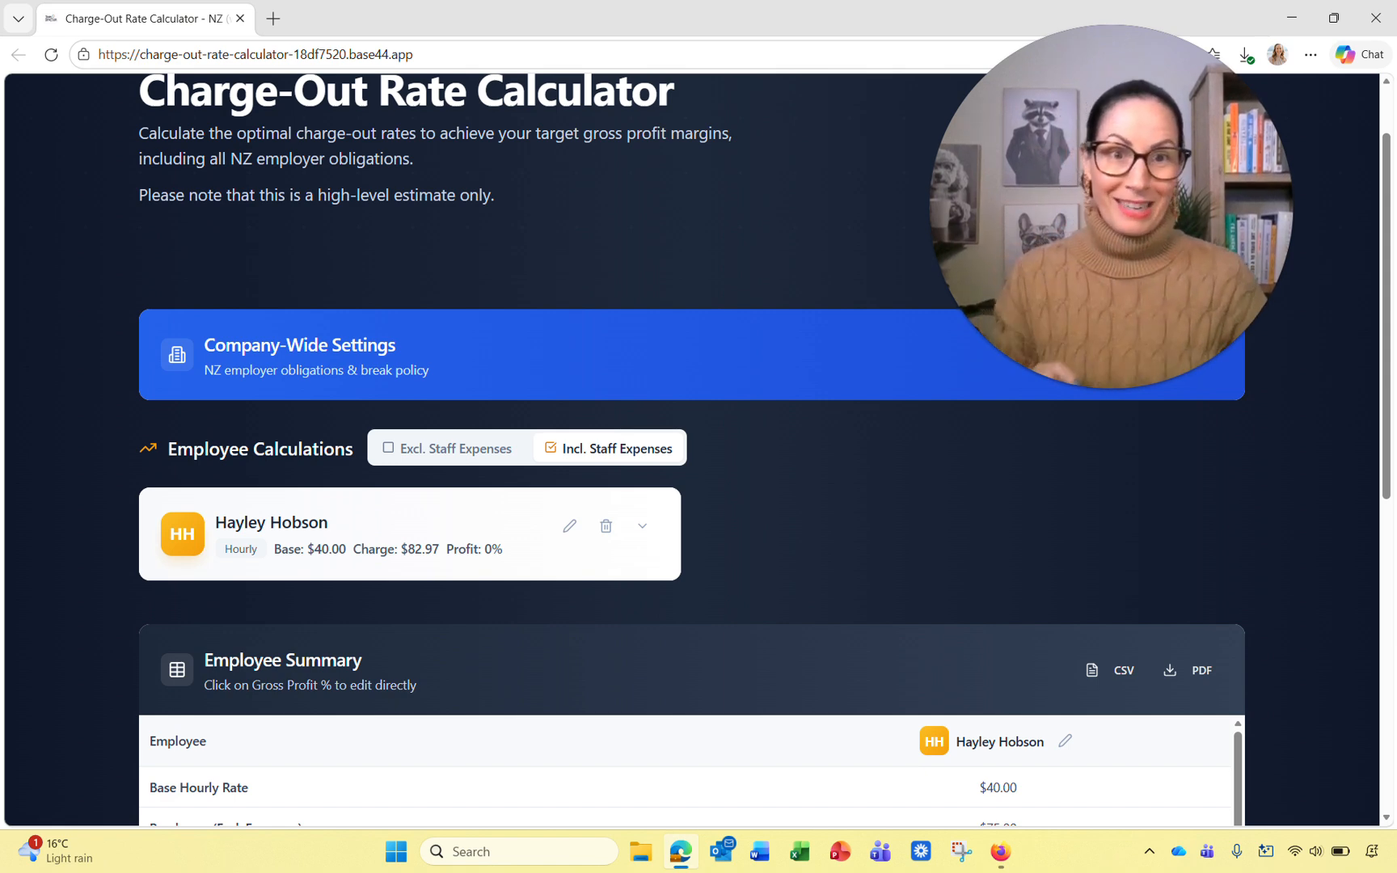
scroll(698, 449, down, 1)
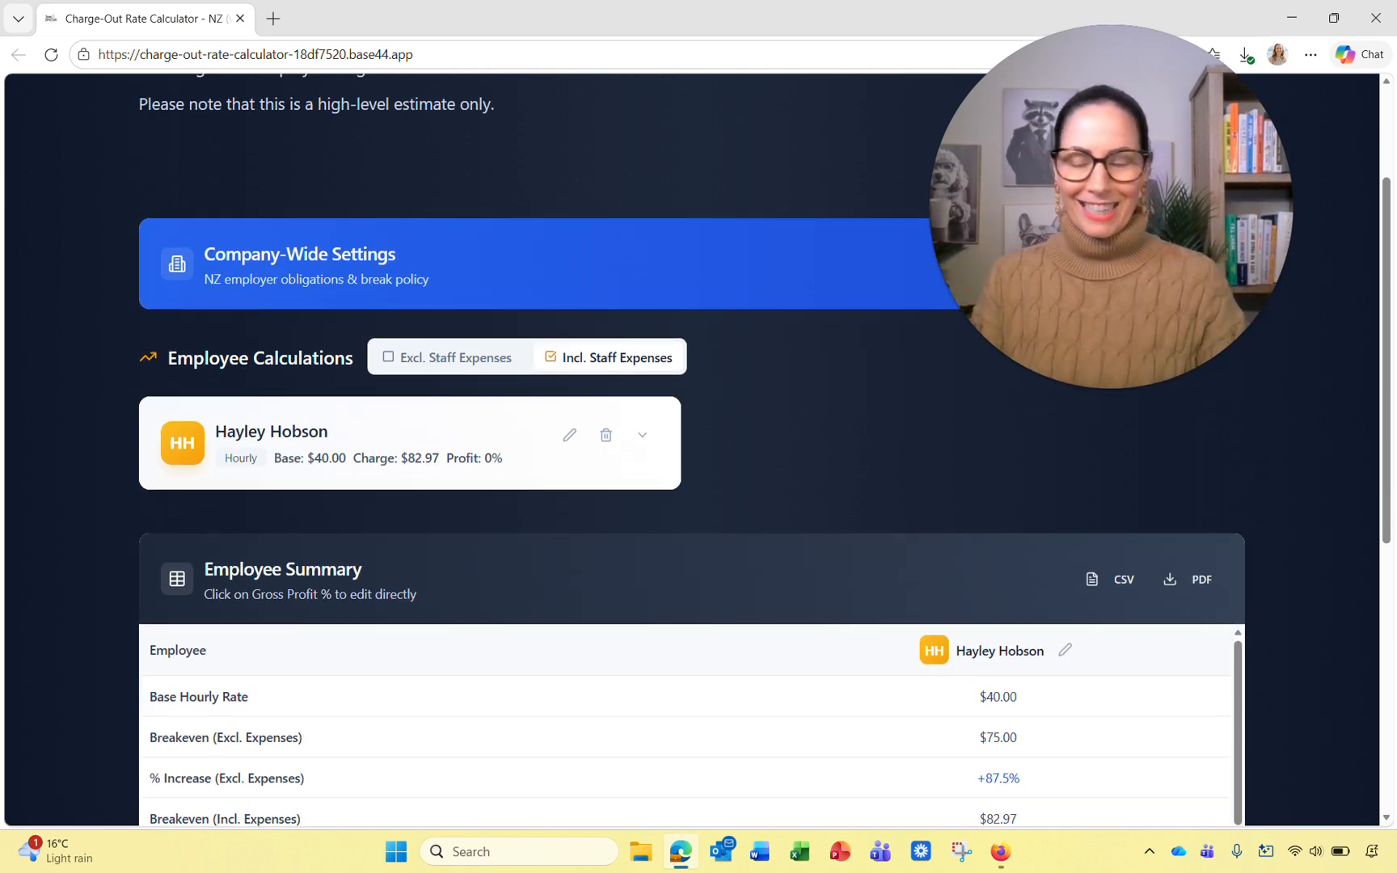
scroll(699, 449, down, 1)
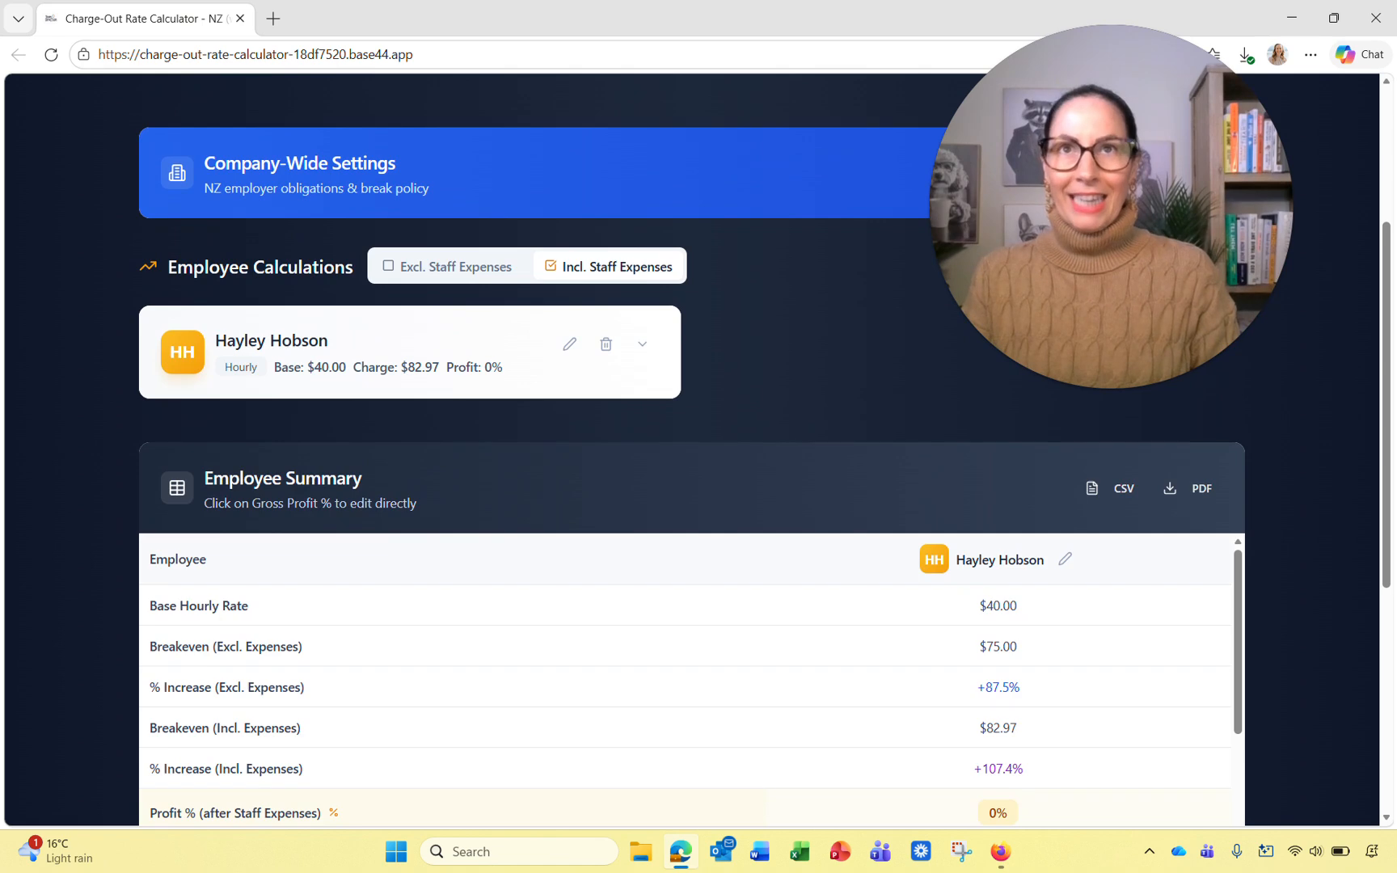
scroll(699, 450, down, 1)
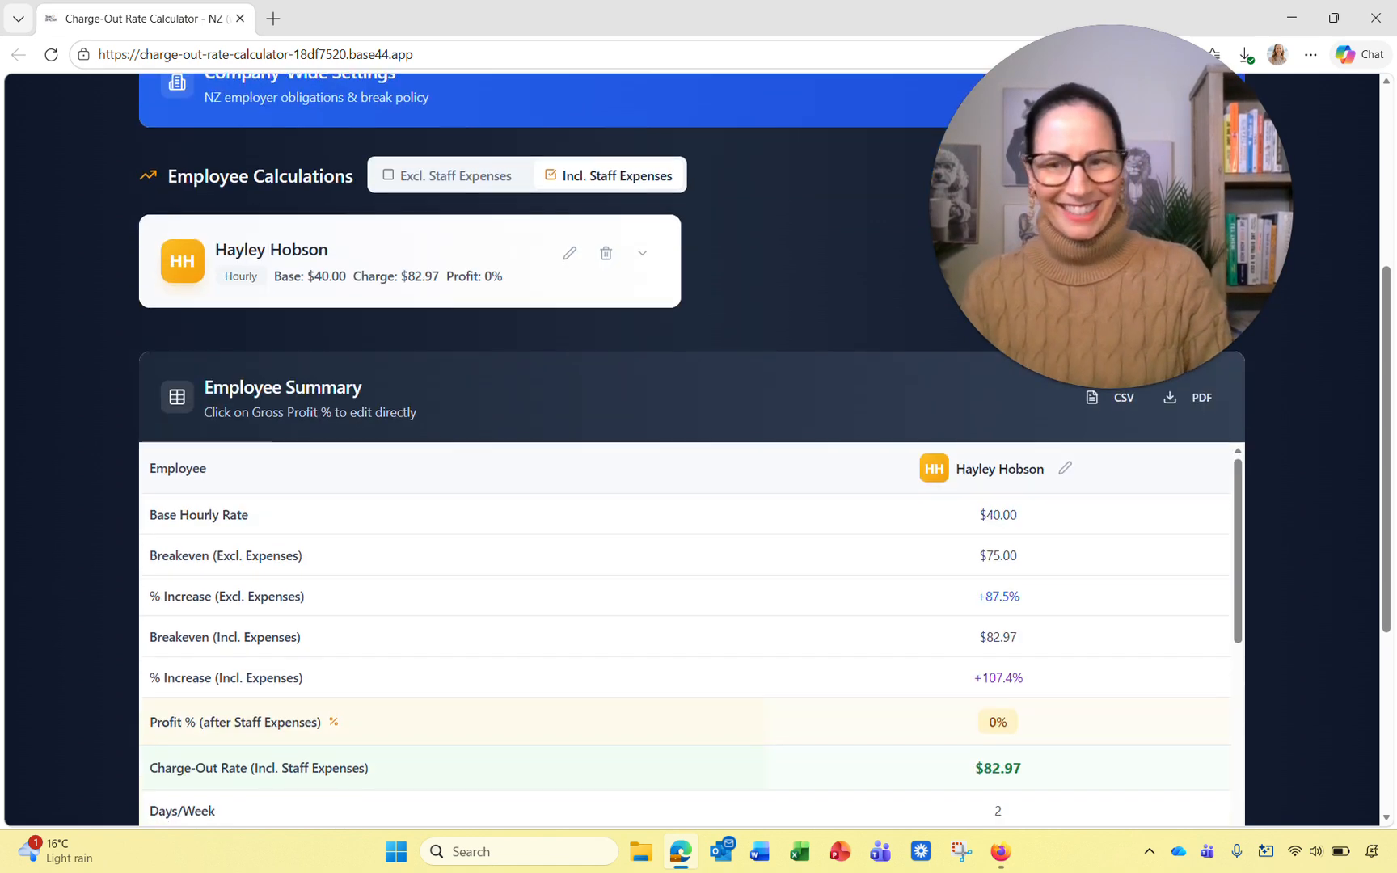
scroll(699, 450, up, 1)
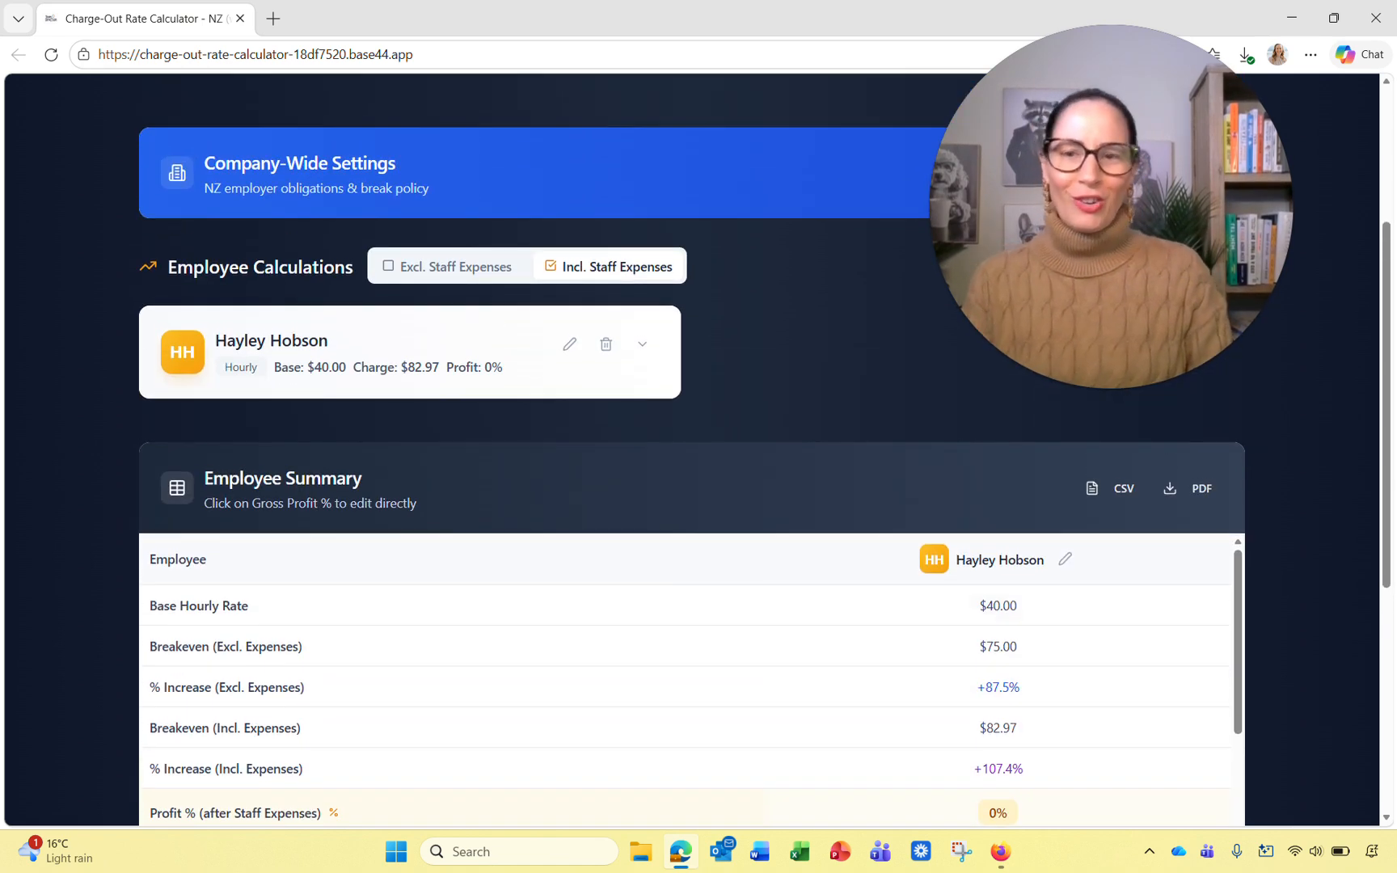
scroll(698, 450, down, 1)
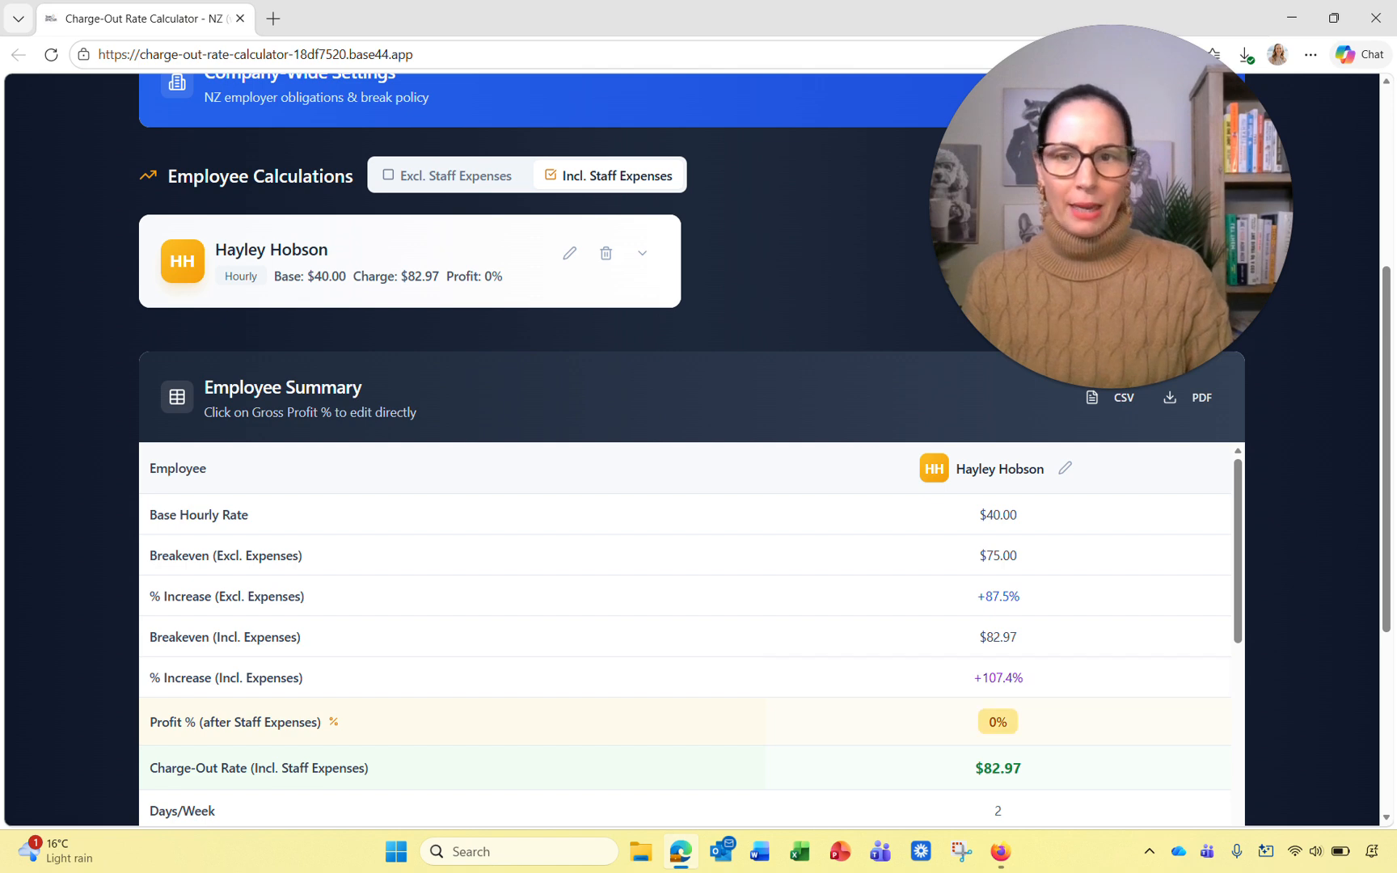
Step: Update the employee back to 5 days per week at 8 hours per day
click(569, 253)
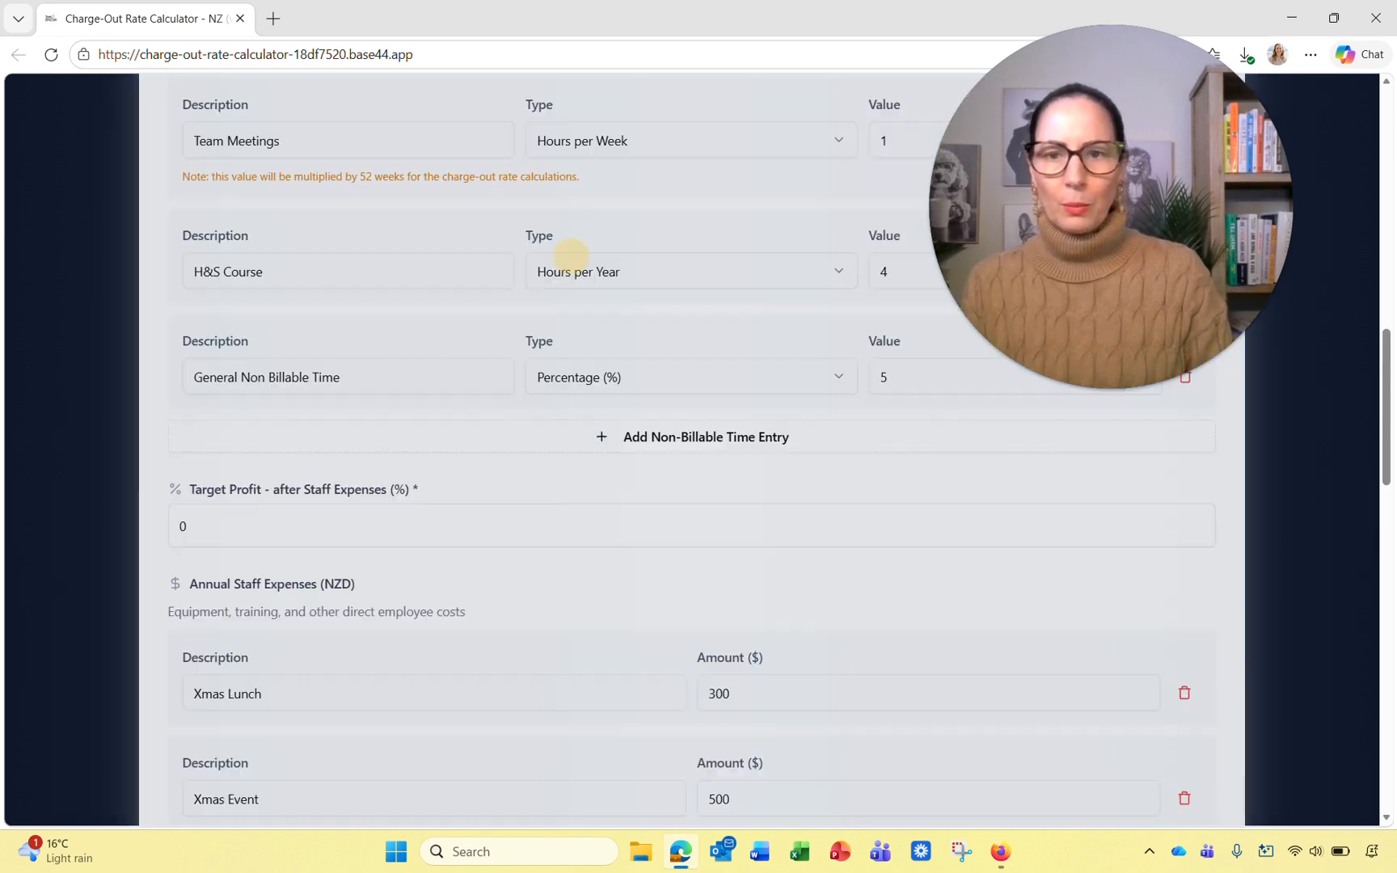
click(104, 737)
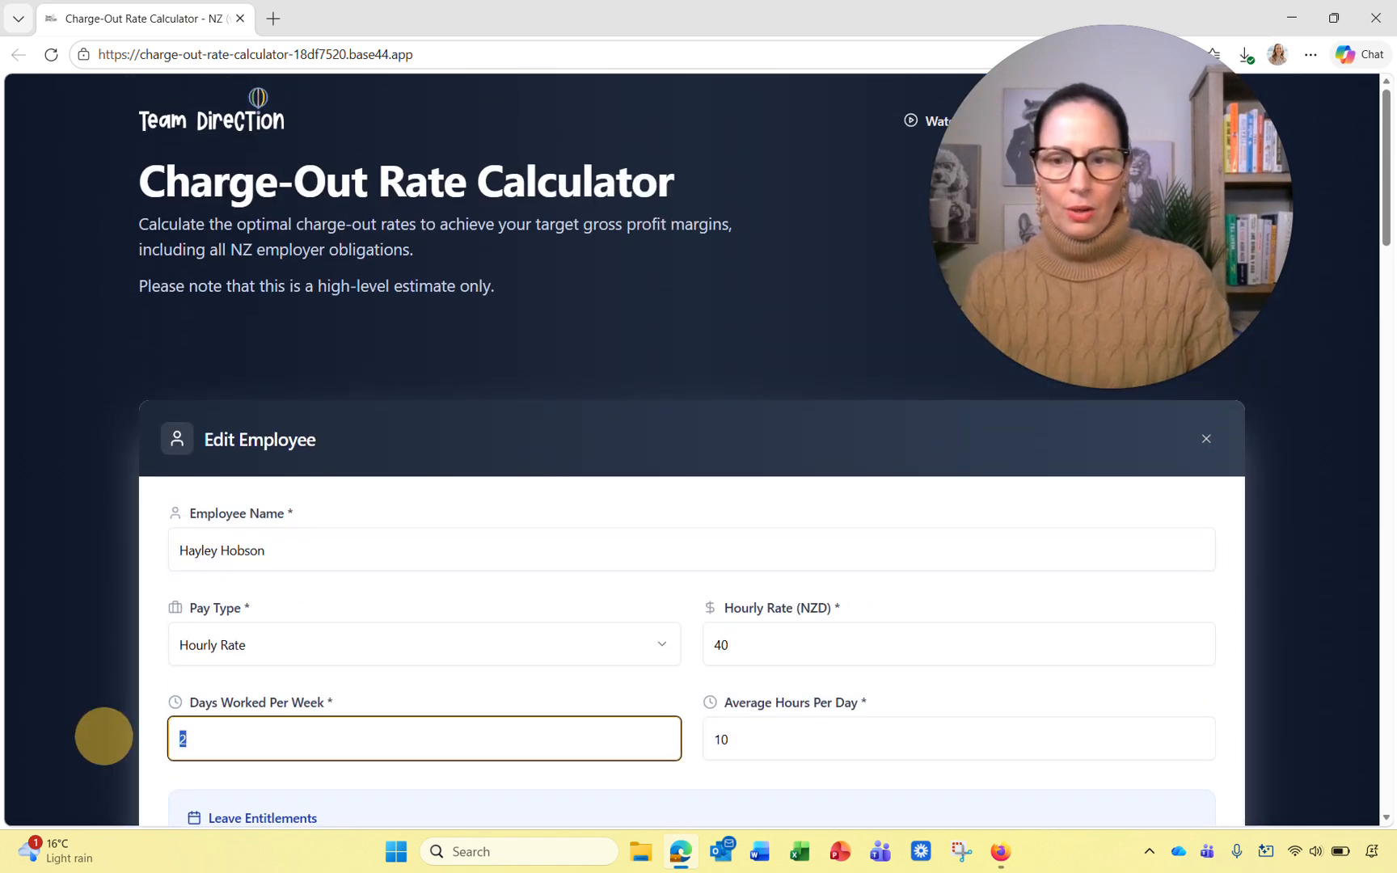
text(5)
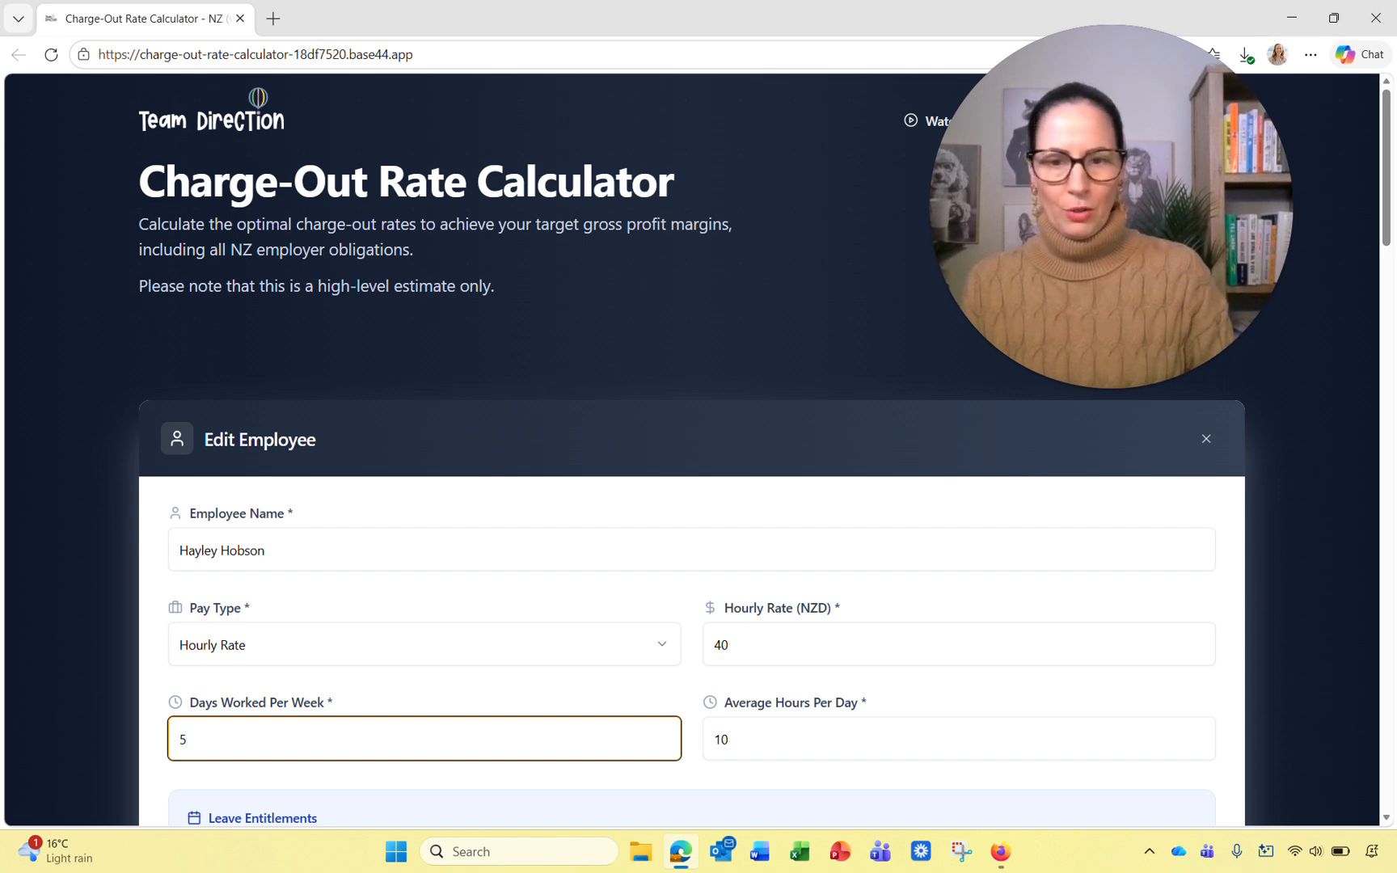
key(Tab)
text(8)
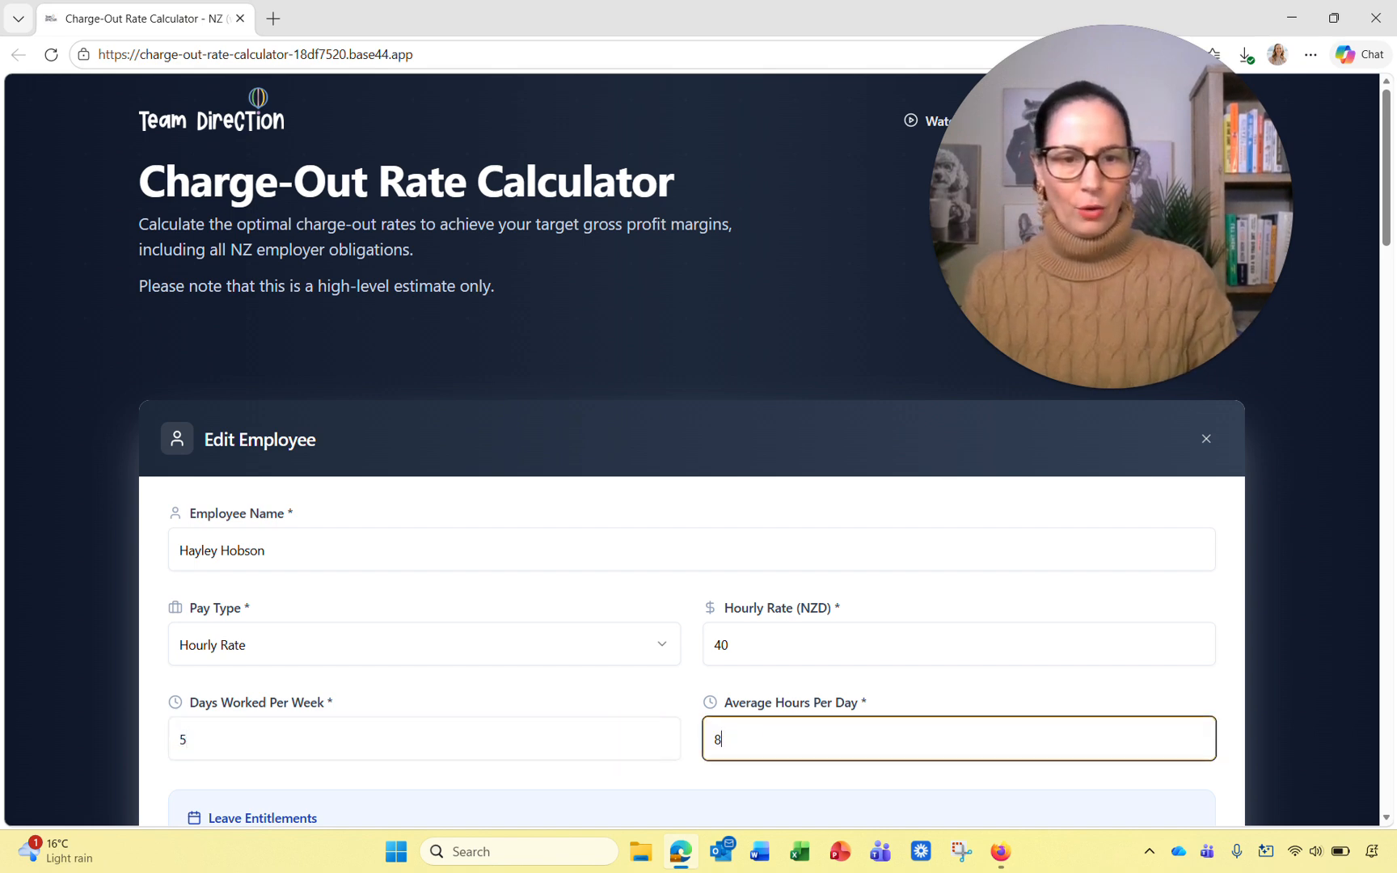
click(1236, 615)
scroll(1235, 614, down, 5)
scroll(692, 453, down, 11)
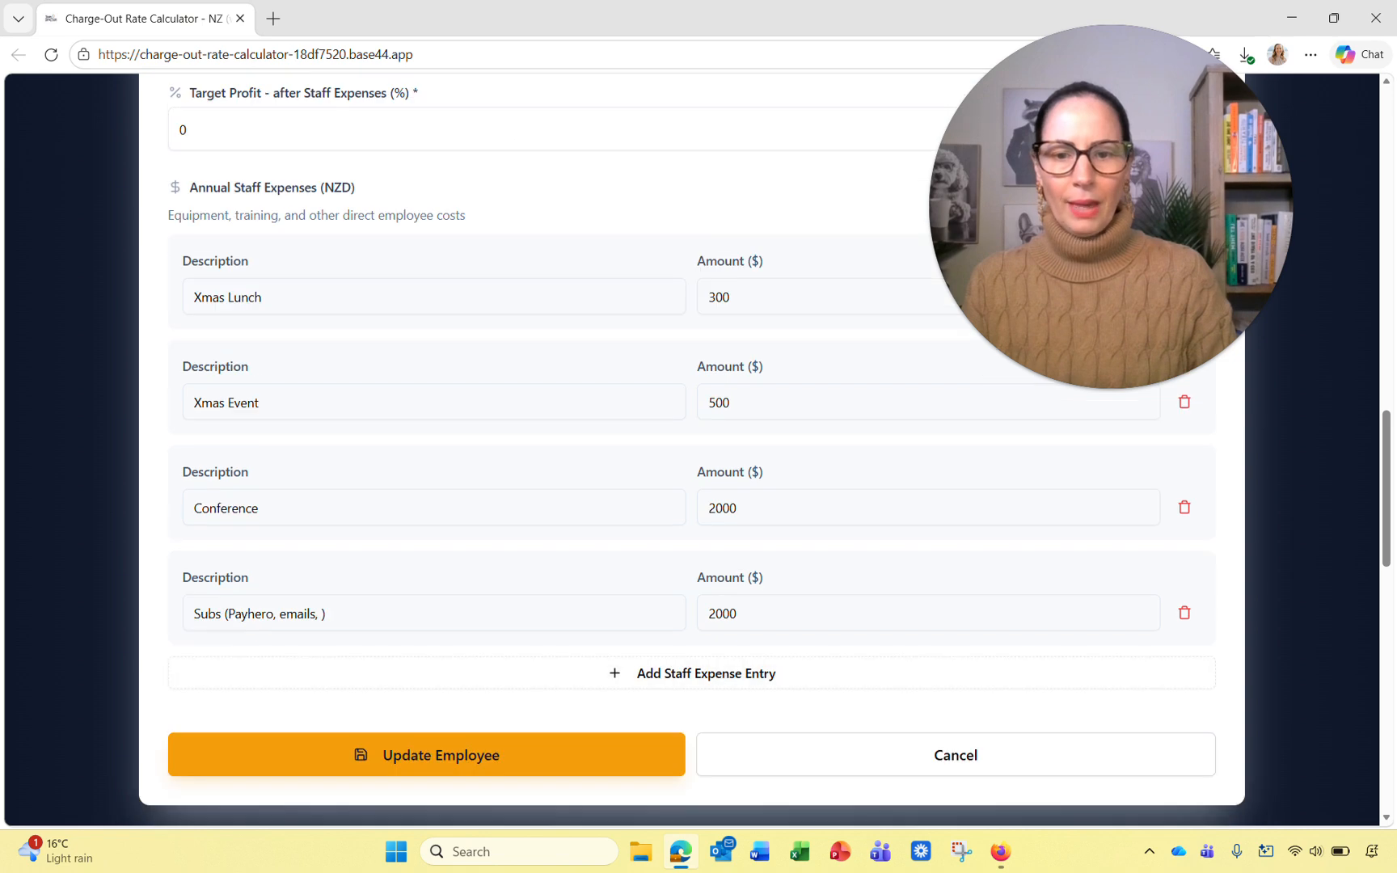
click(426, 755)
scroll(692, 453, up, 4)
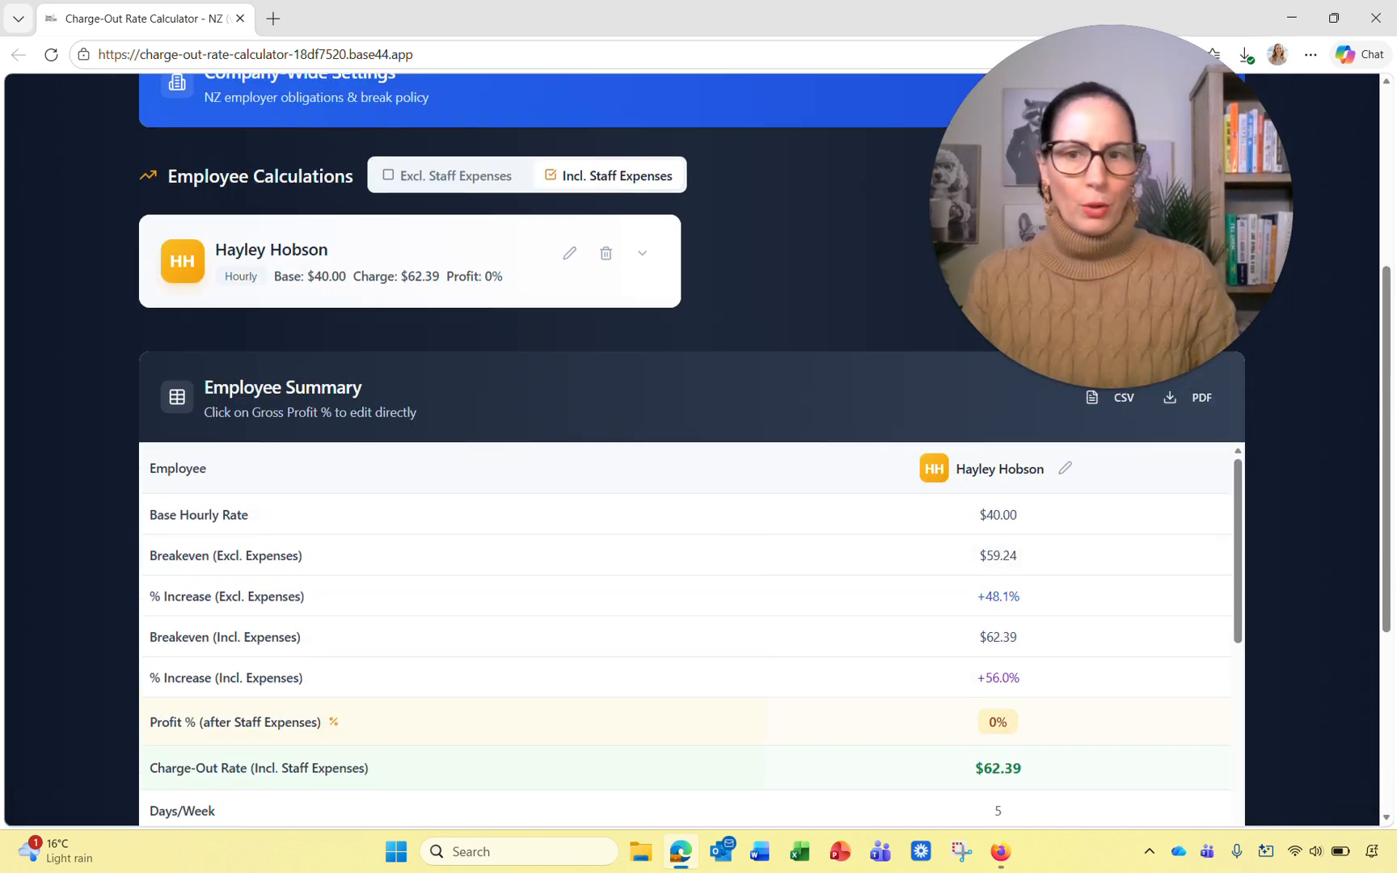
Step: Switch the calculations to exclude staff expenses
click(449, 175)
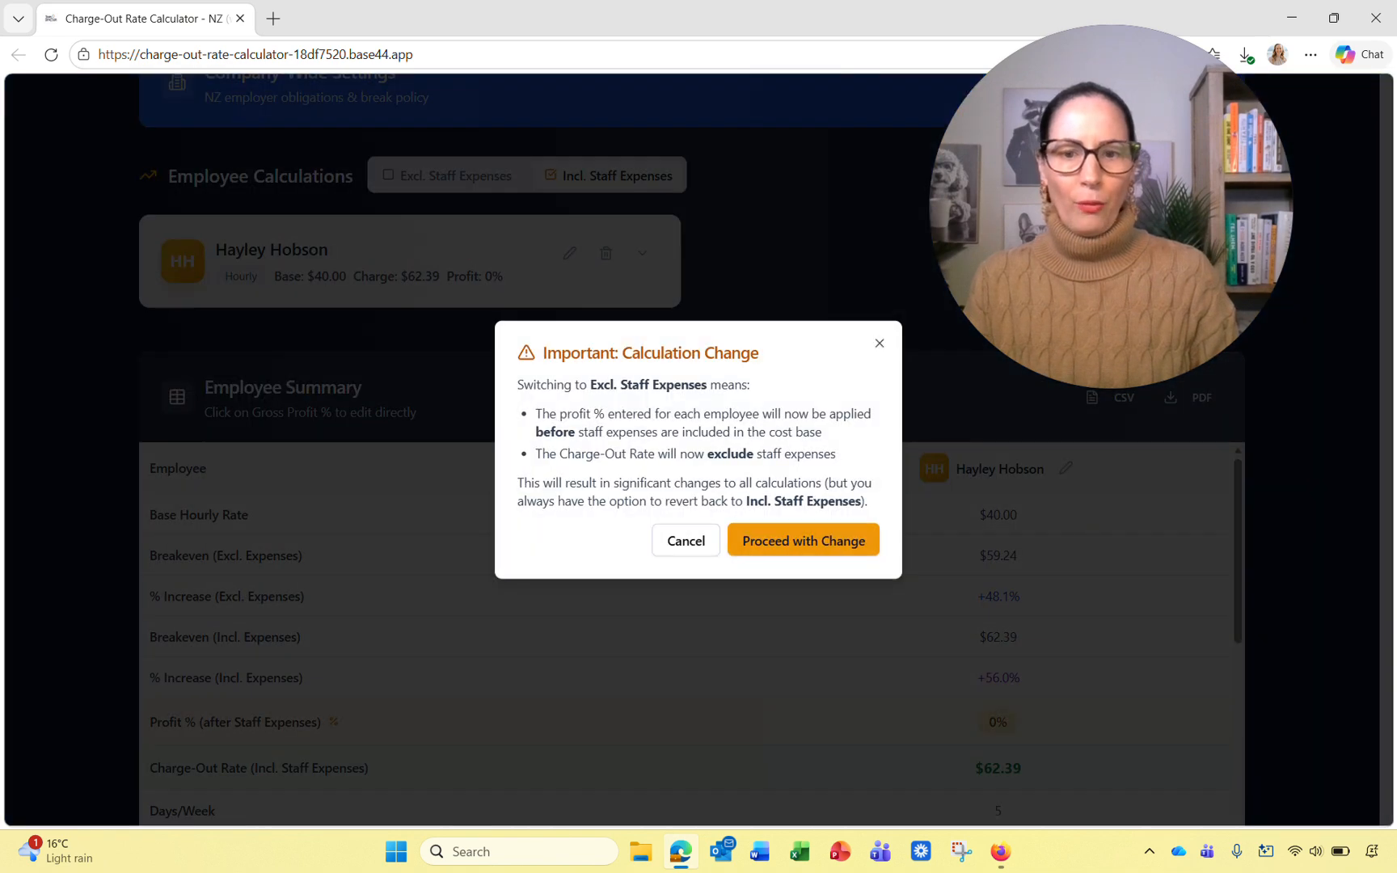
click(801, 539)
scroll(692, 647, down, 1)
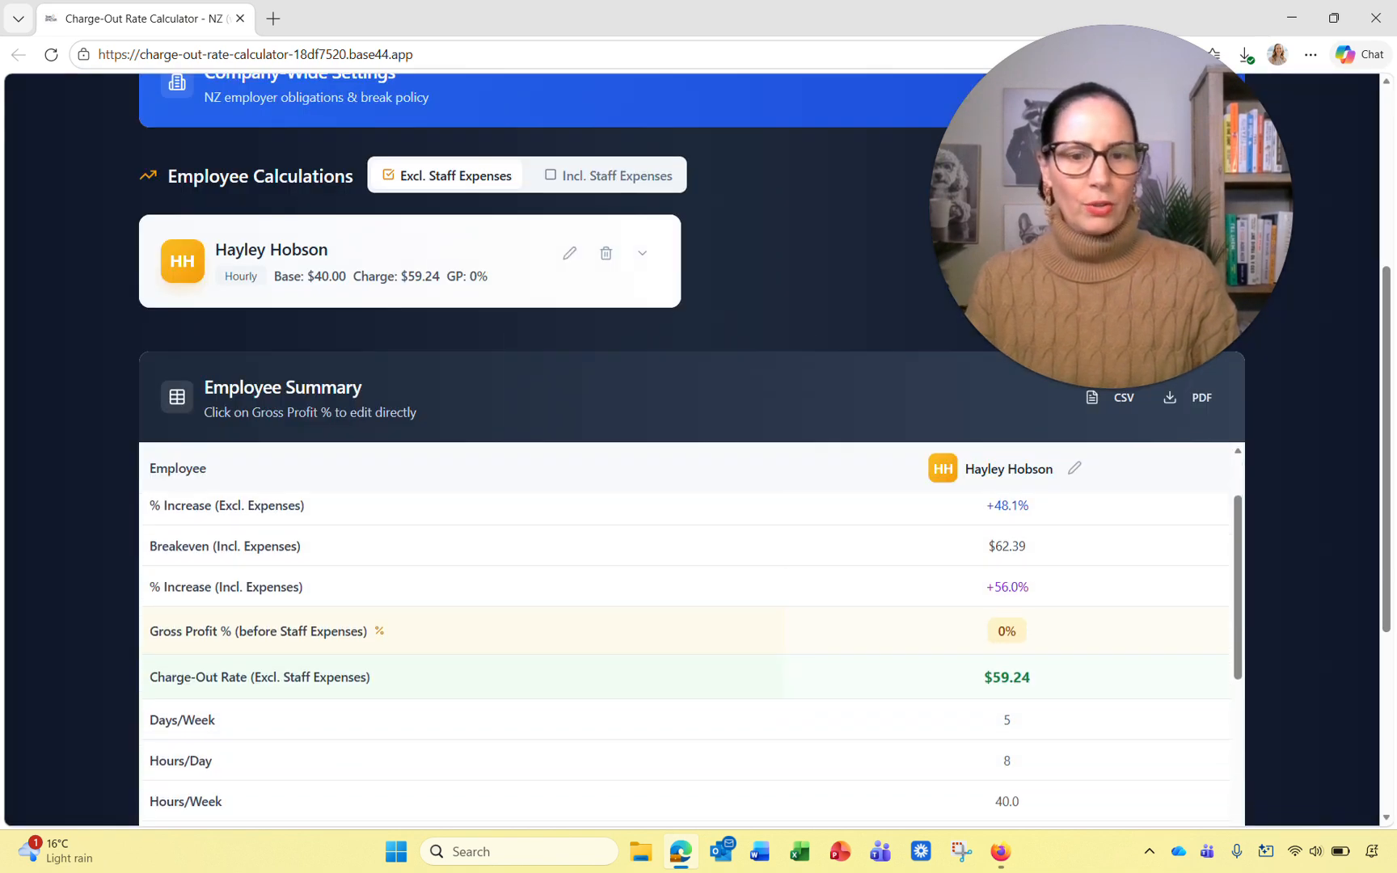
Step: Set the employee's Gross Profit % to 30, raising the charge-out rate to $84.63
click(1007, 631)
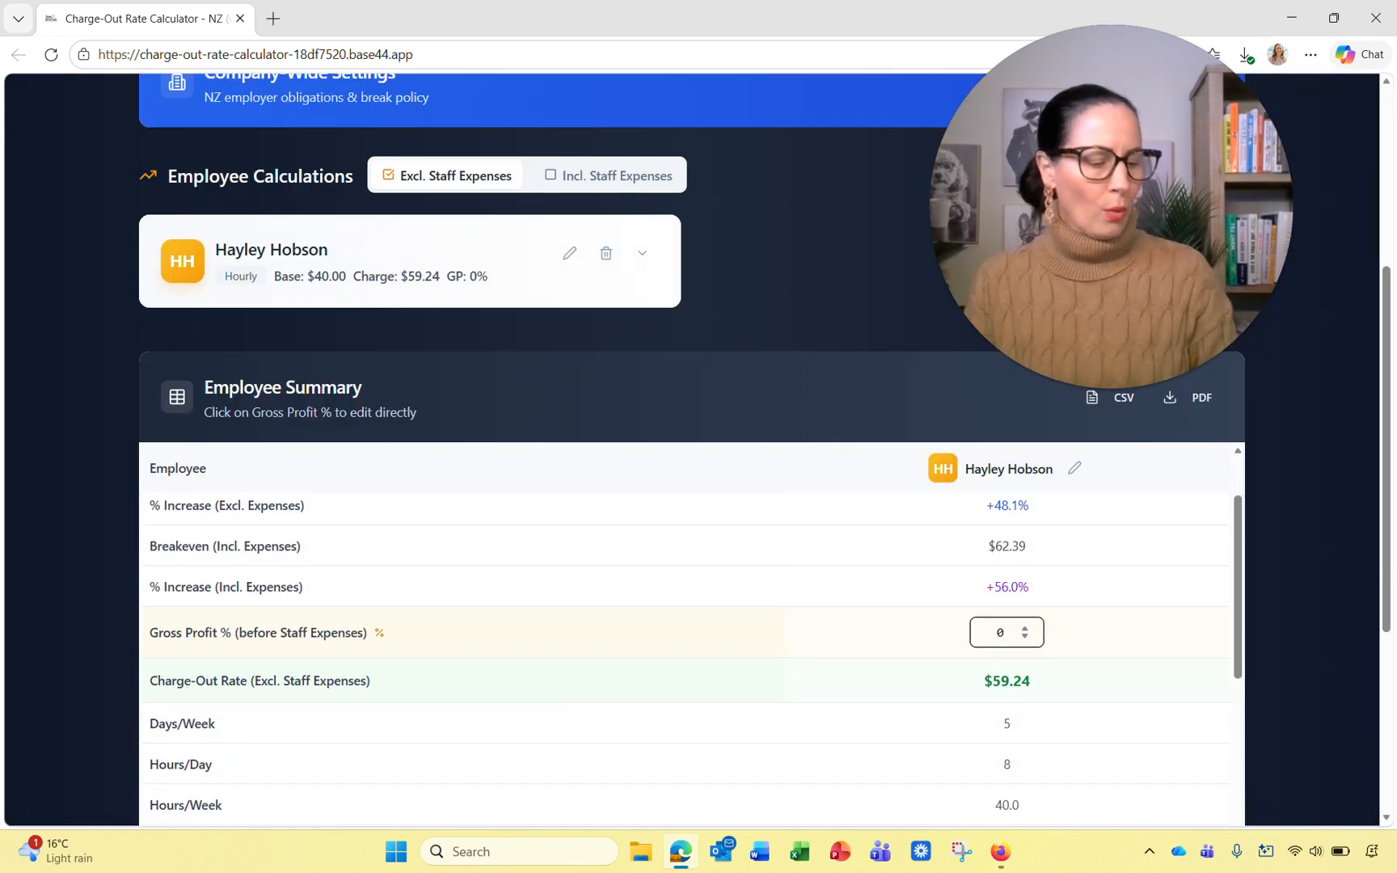
text(30)
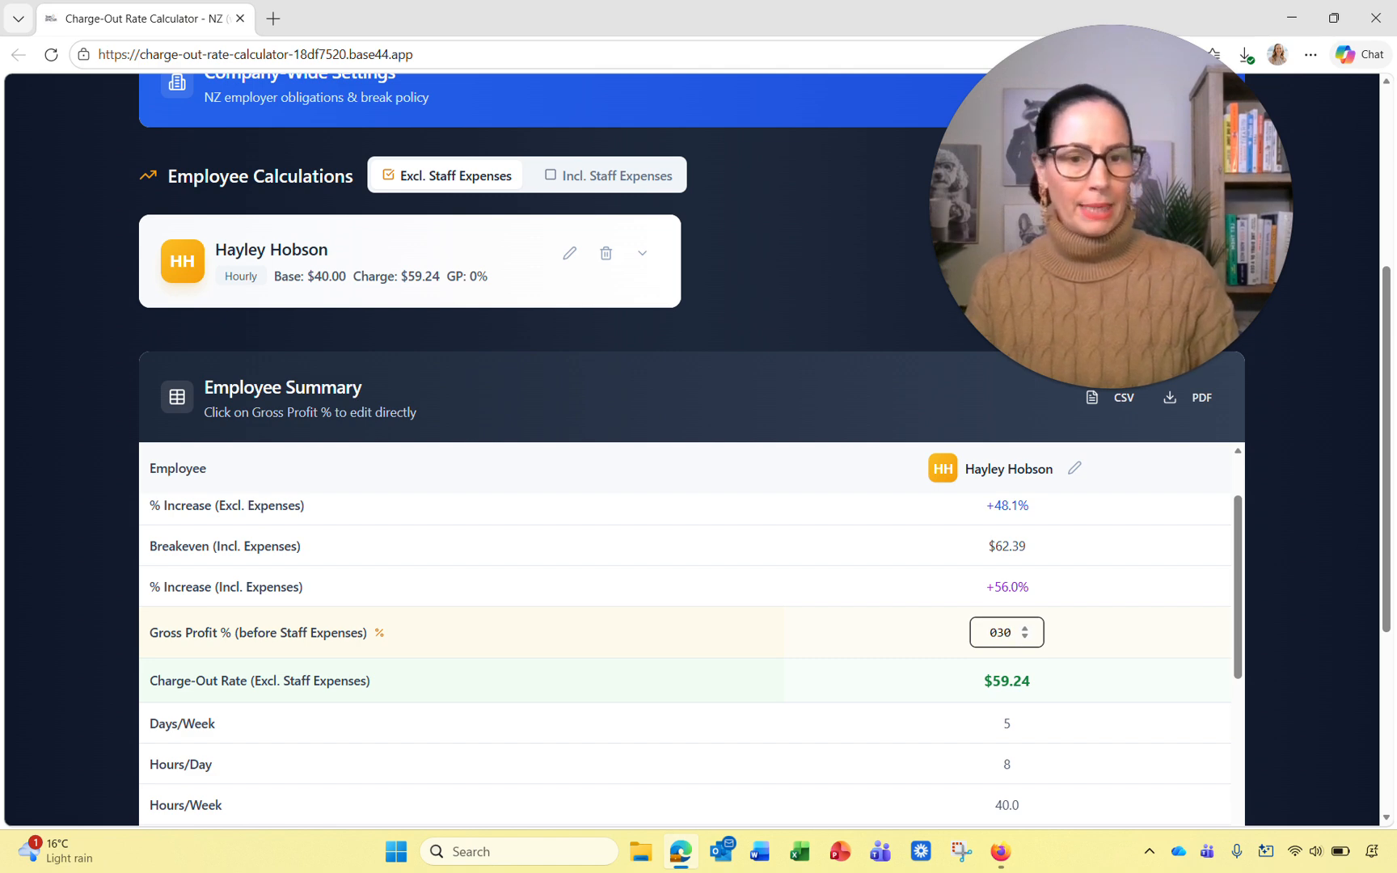
click(1095, 637)
click(1009, 629)
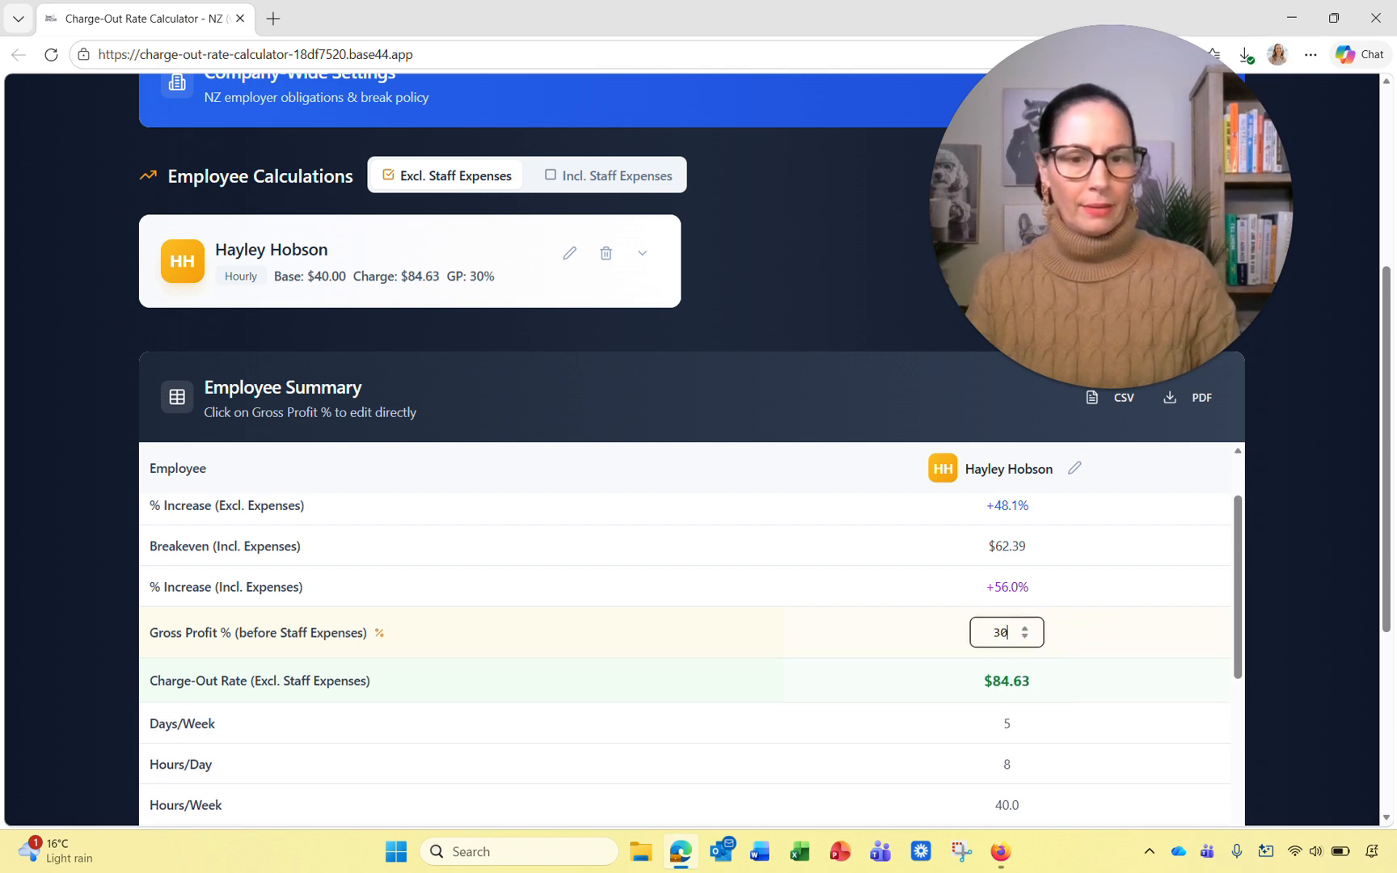
click(1095, 637)
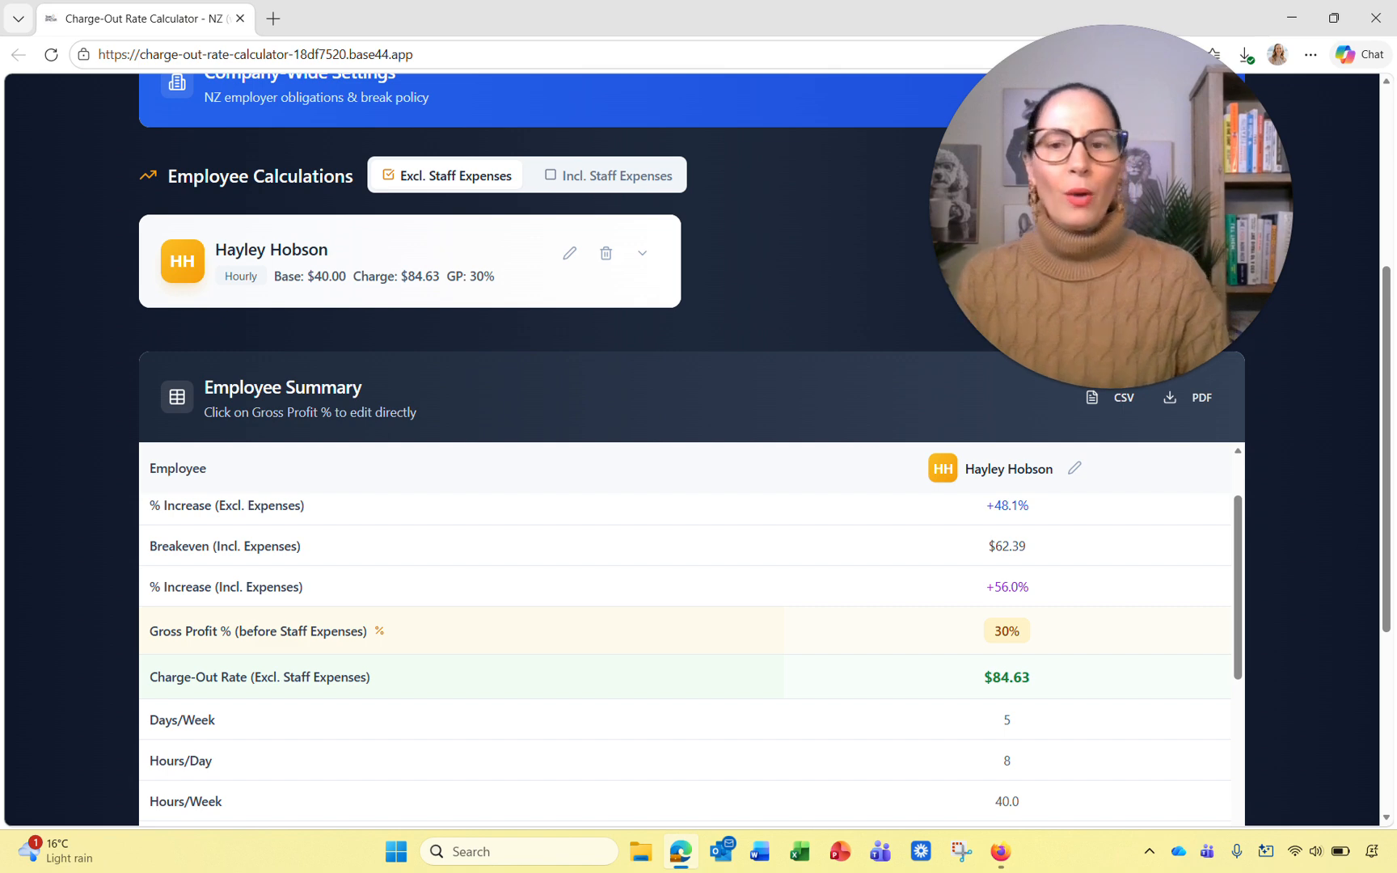
click(643, 253)
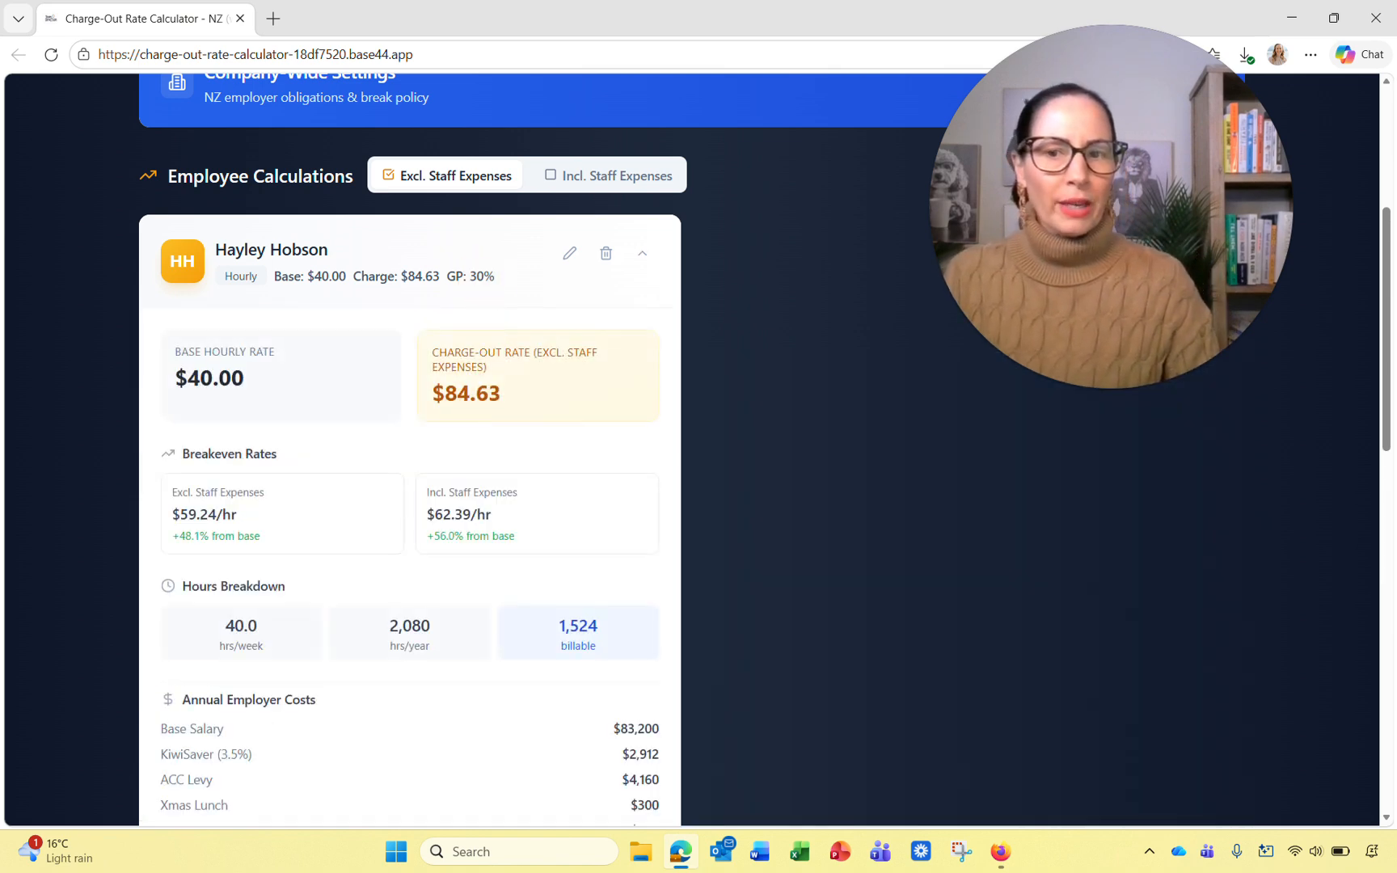
click(418, 283)
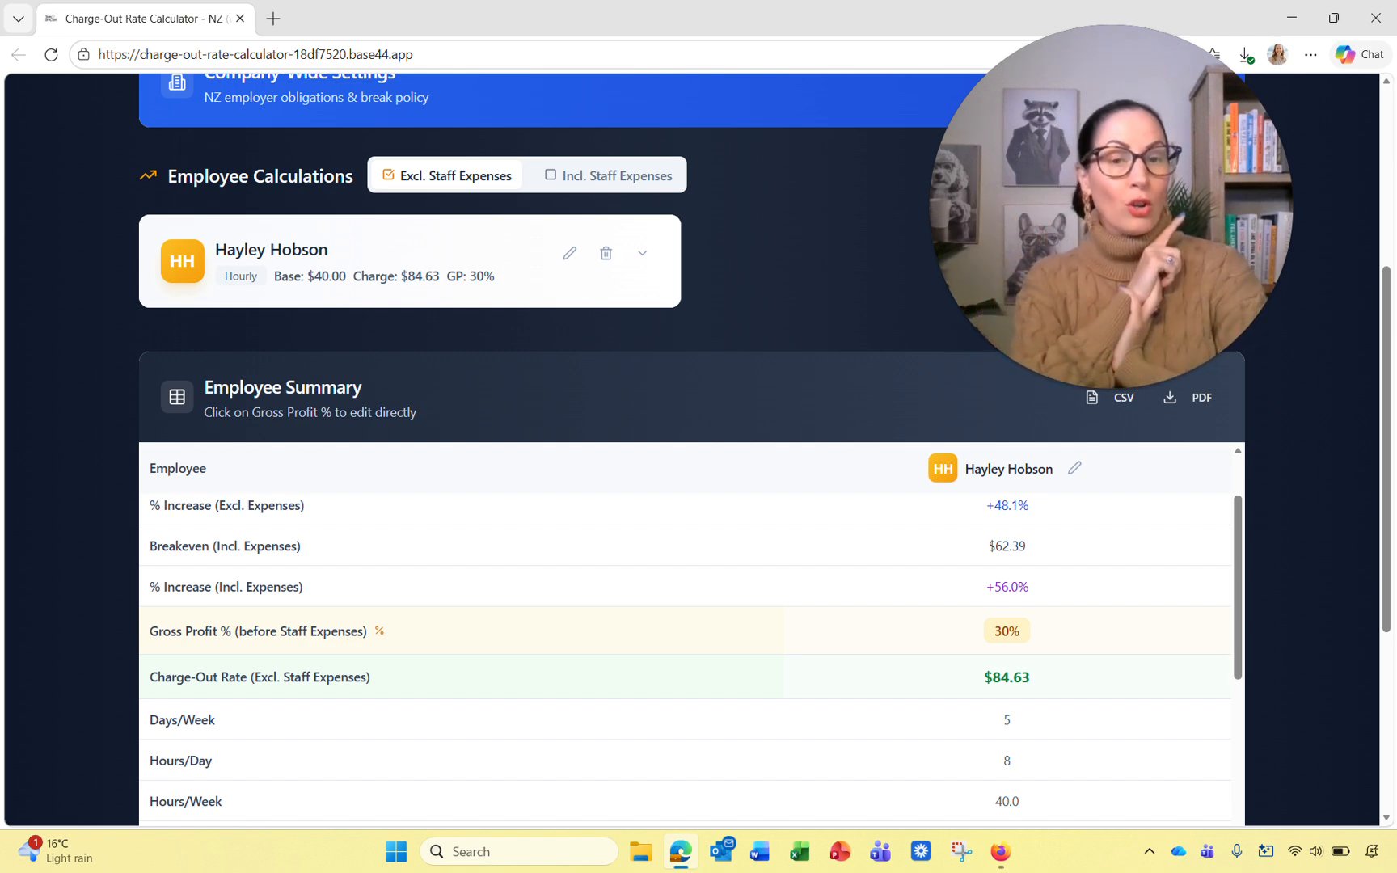
scroll(686, 647, down, 5)
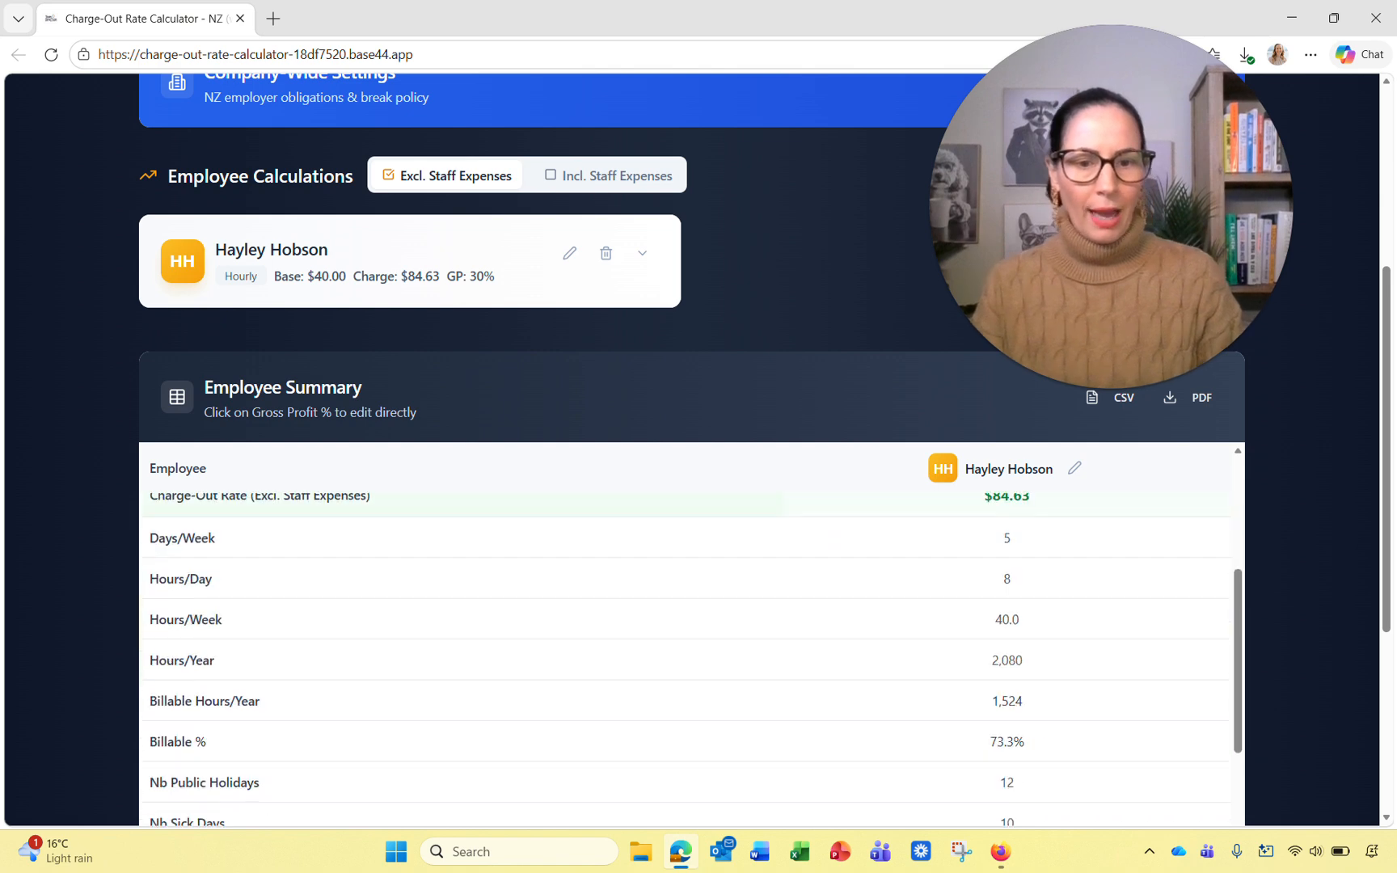
scroll(686, 485, down, 5)
scroll(685, 485, up, 2)
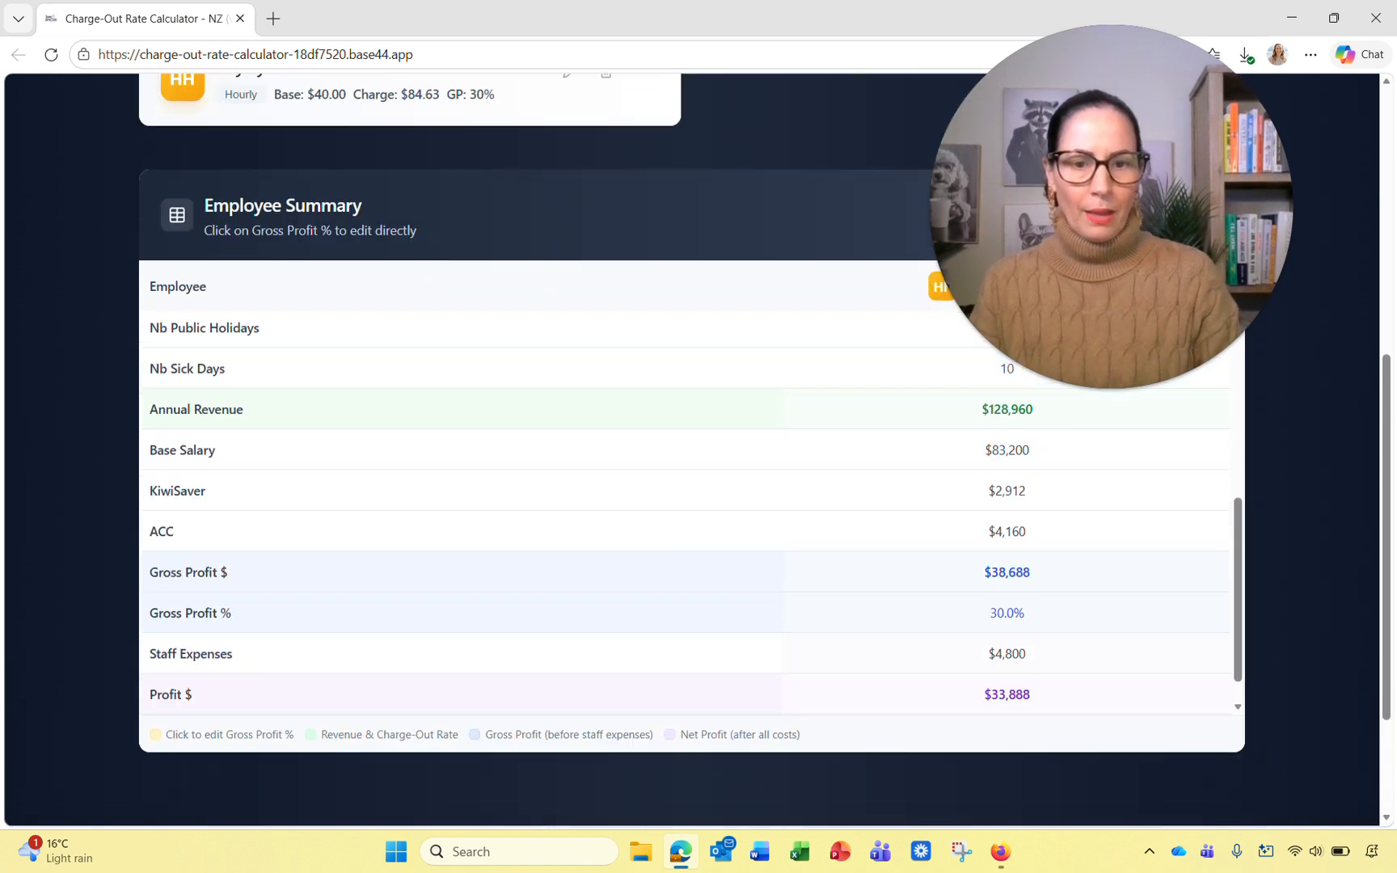
scroll(686, 485, up, 1)
scroll(686, 485, down, 1)
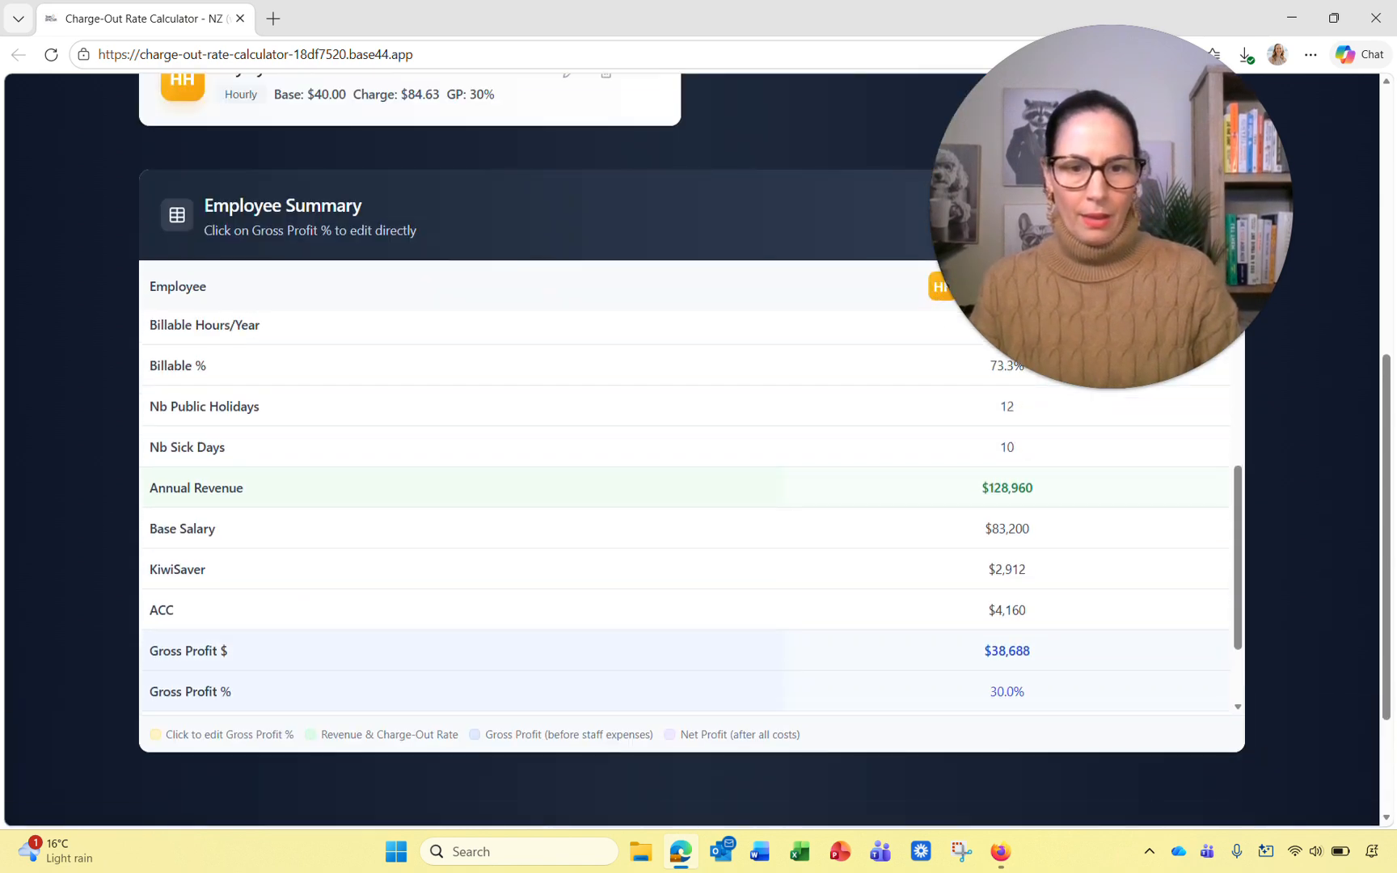
scroll(685, 449, up, 2)
scroll(686, 635, down, 1)
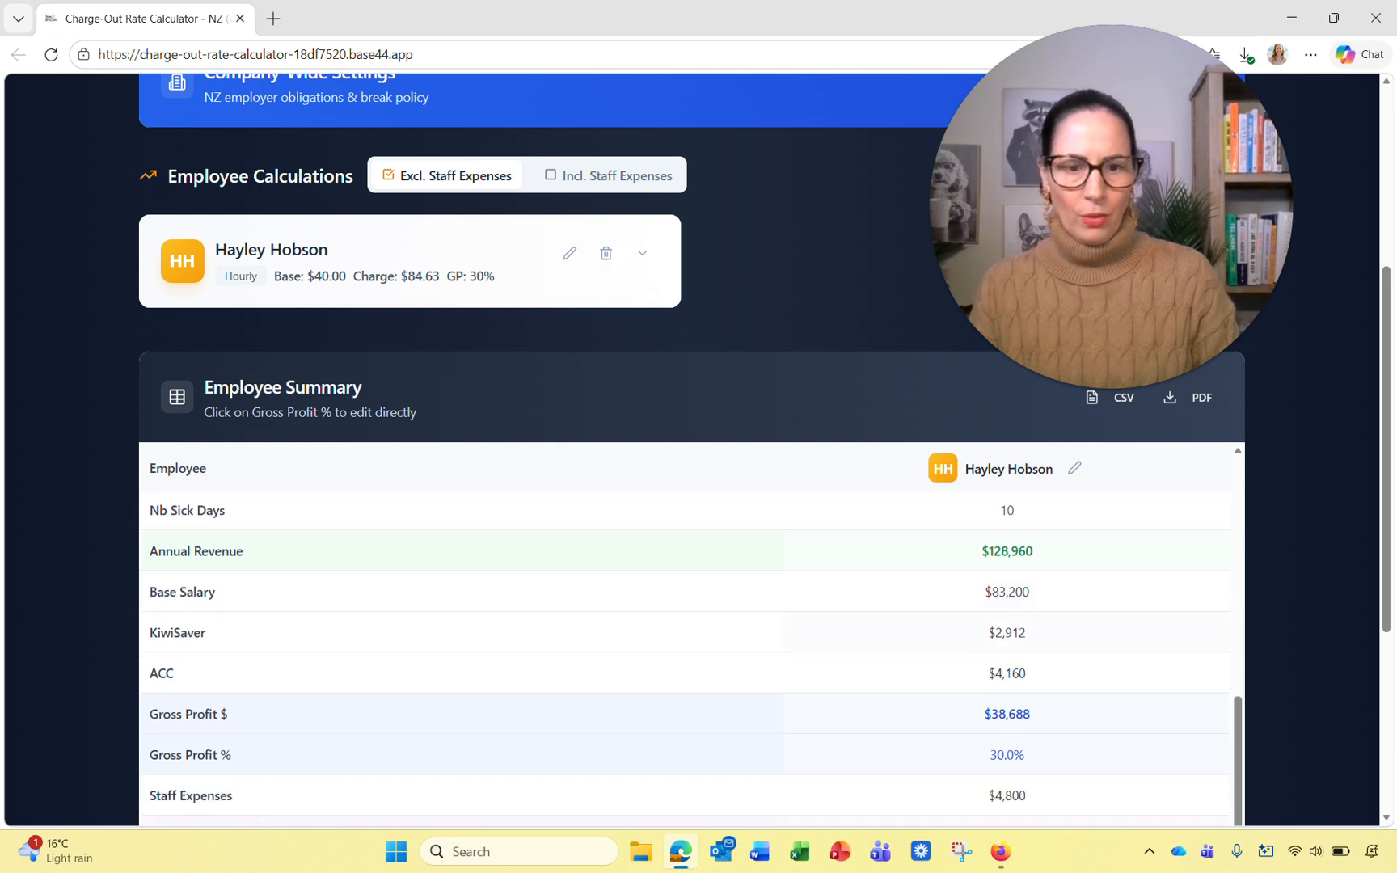
scroll(685, 485, down, 3)
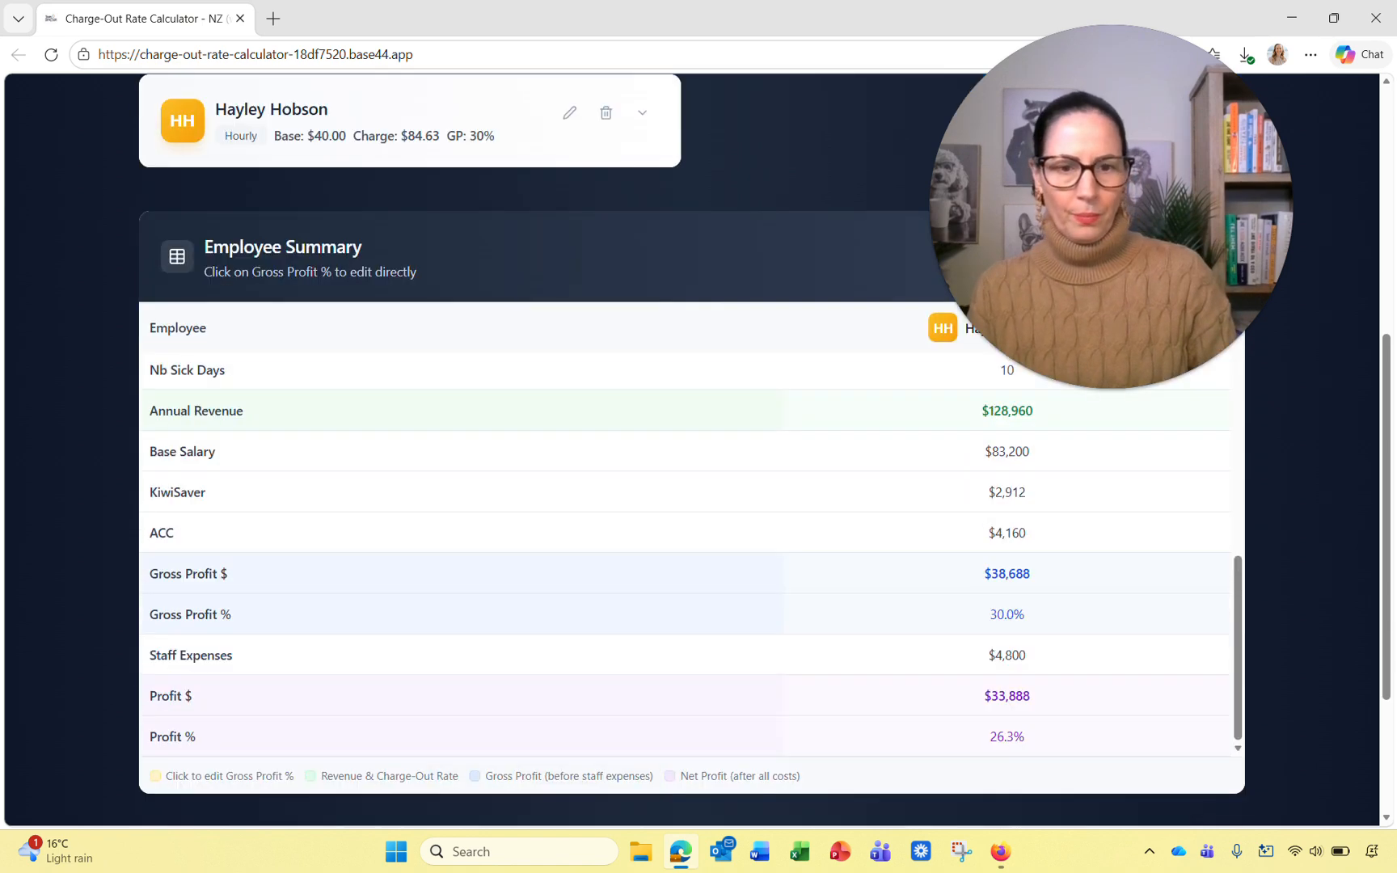
double_click(988, 603)
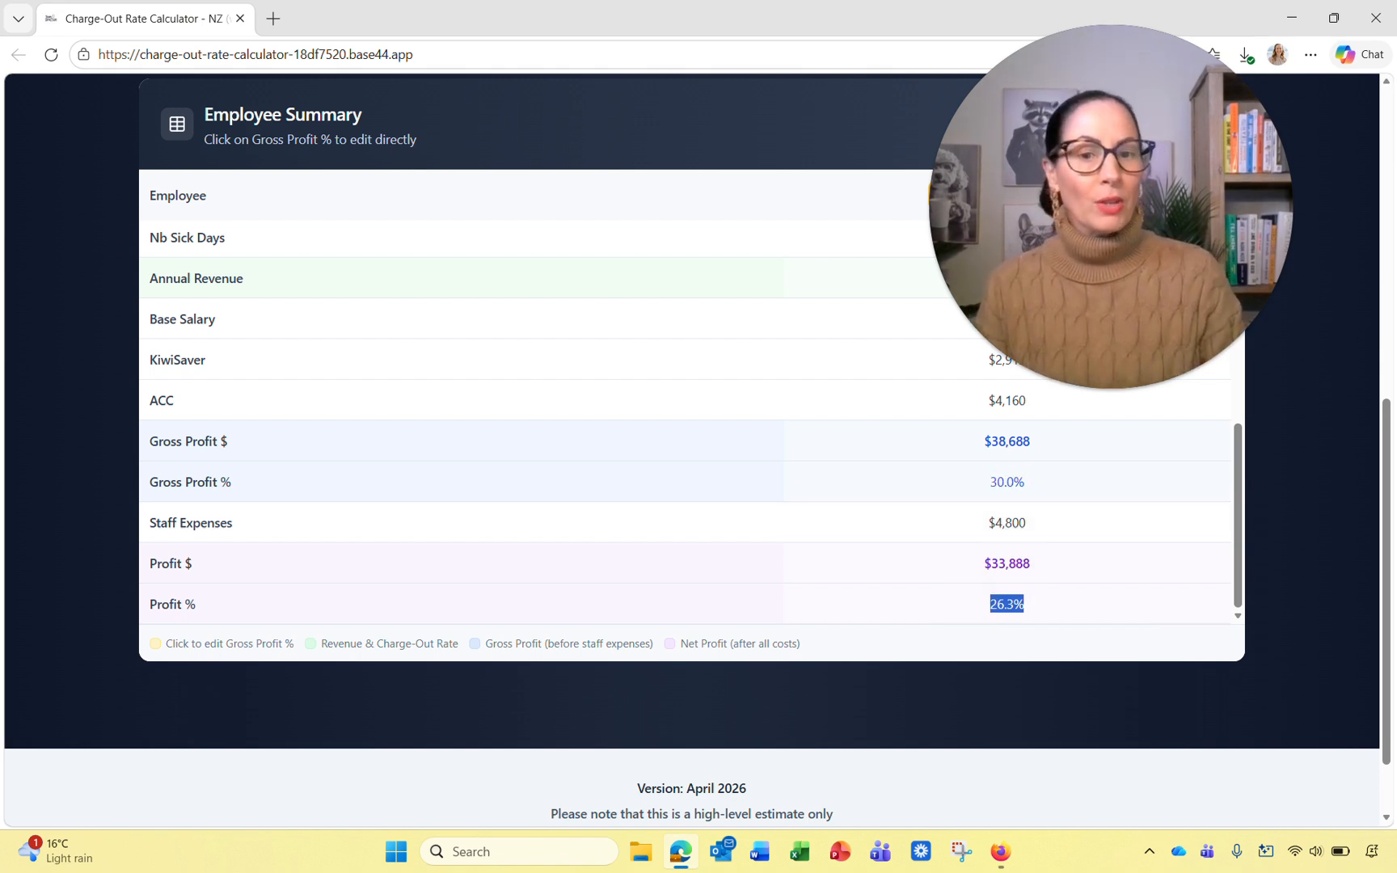
scroll(684, 396, up, 2)
scroll(684, 397, up, 2)
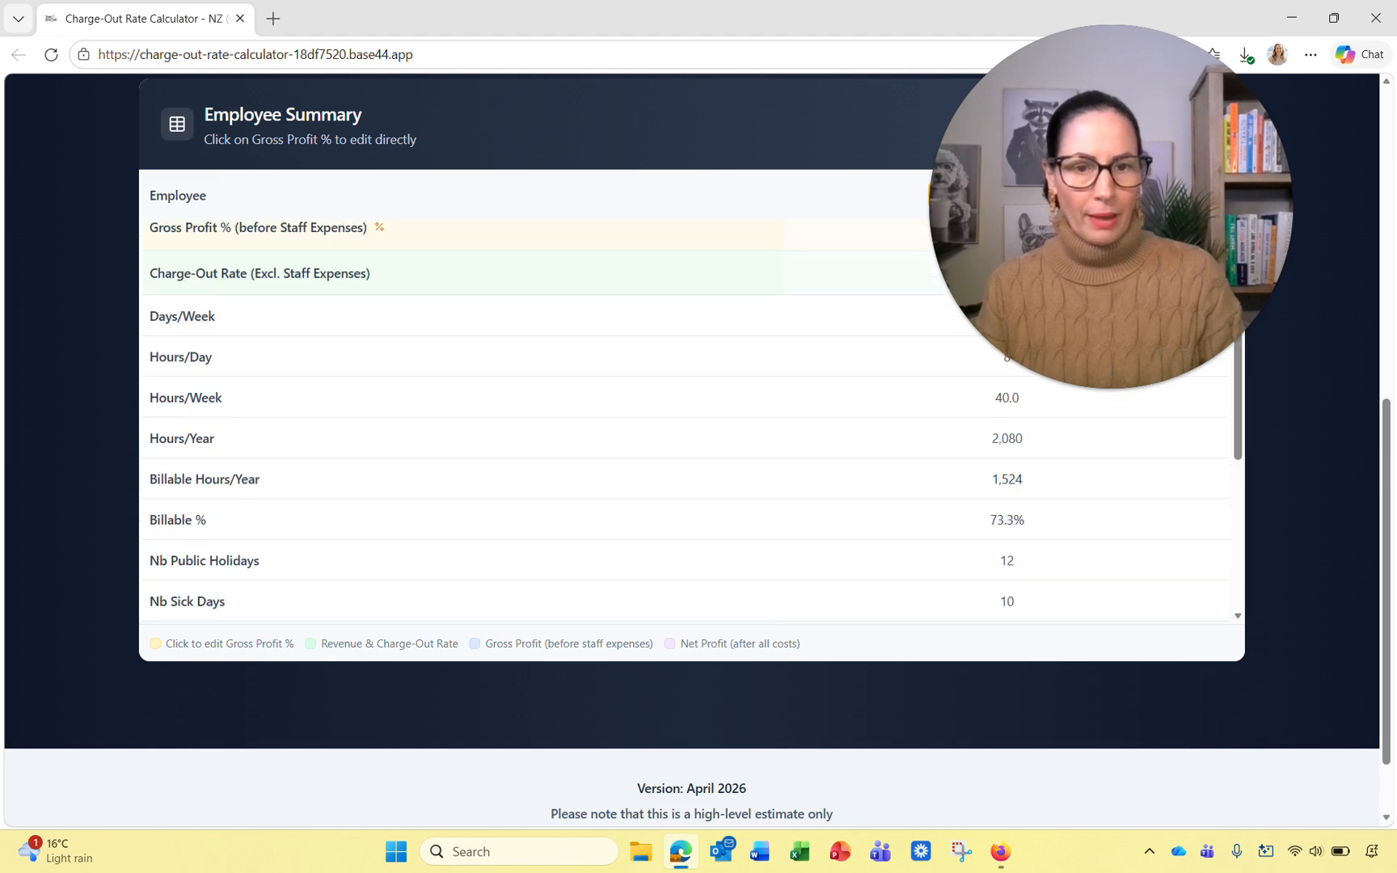
scroll(684, 397, down, 4)
scroll(685, 396, down, 2)
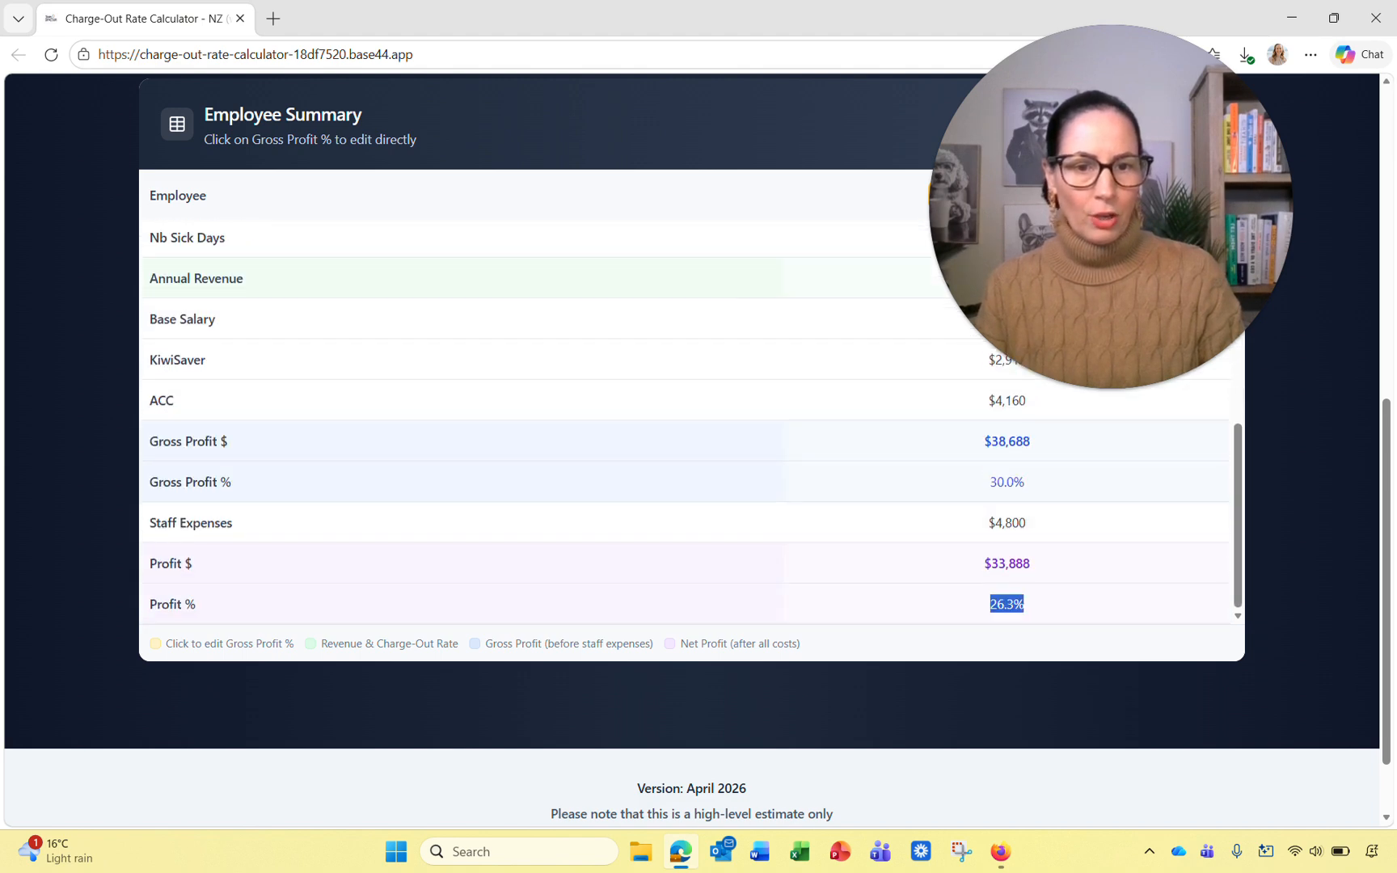
drag(1031, 482, 971, 484)
drag(1030, 441, 972, 443)
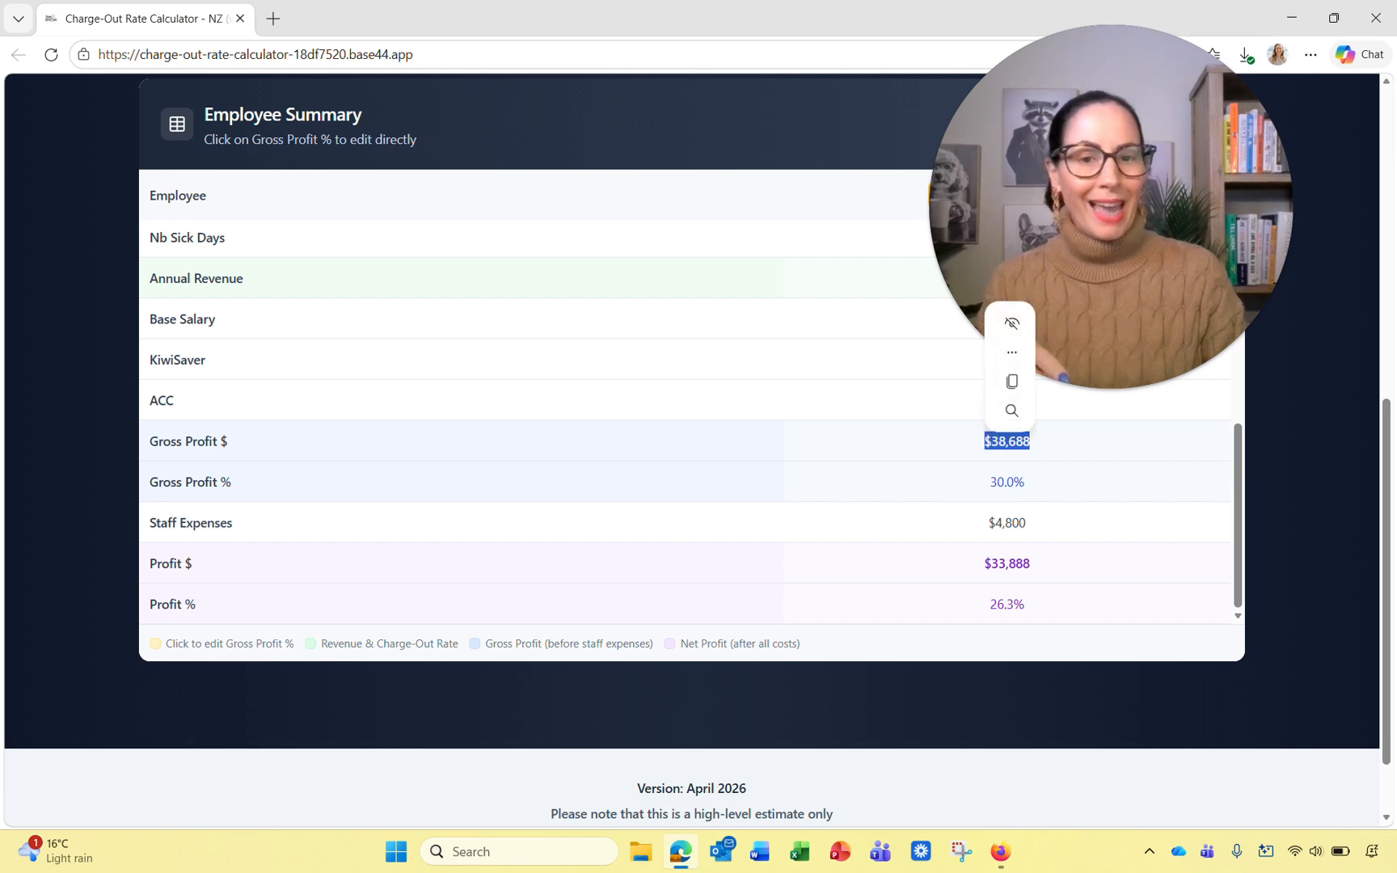
drag(1028, 523, 975, 526)
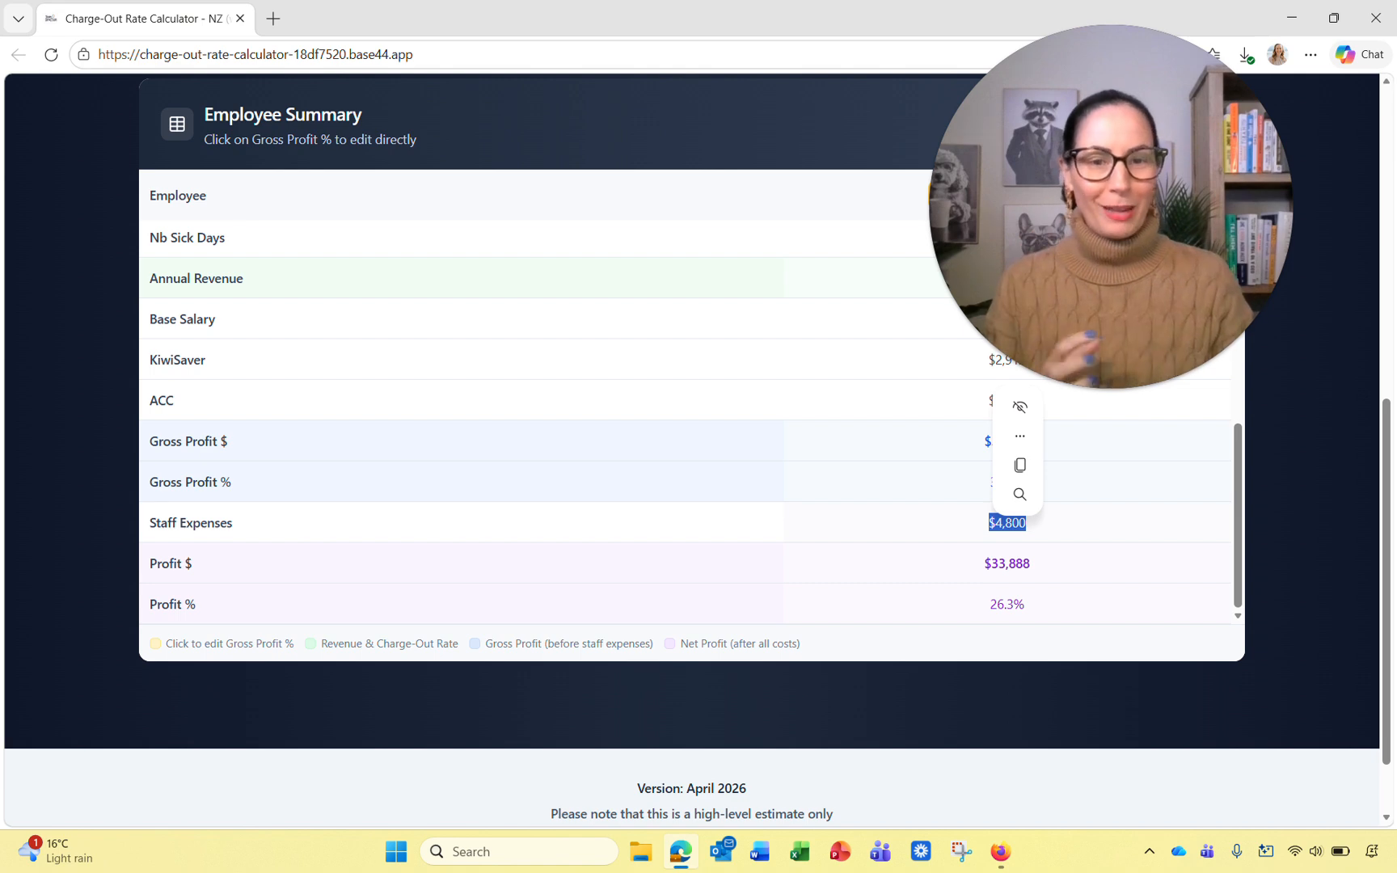
scroll(692, 404, down, 1)
drag(1028, 514, 985, 514)
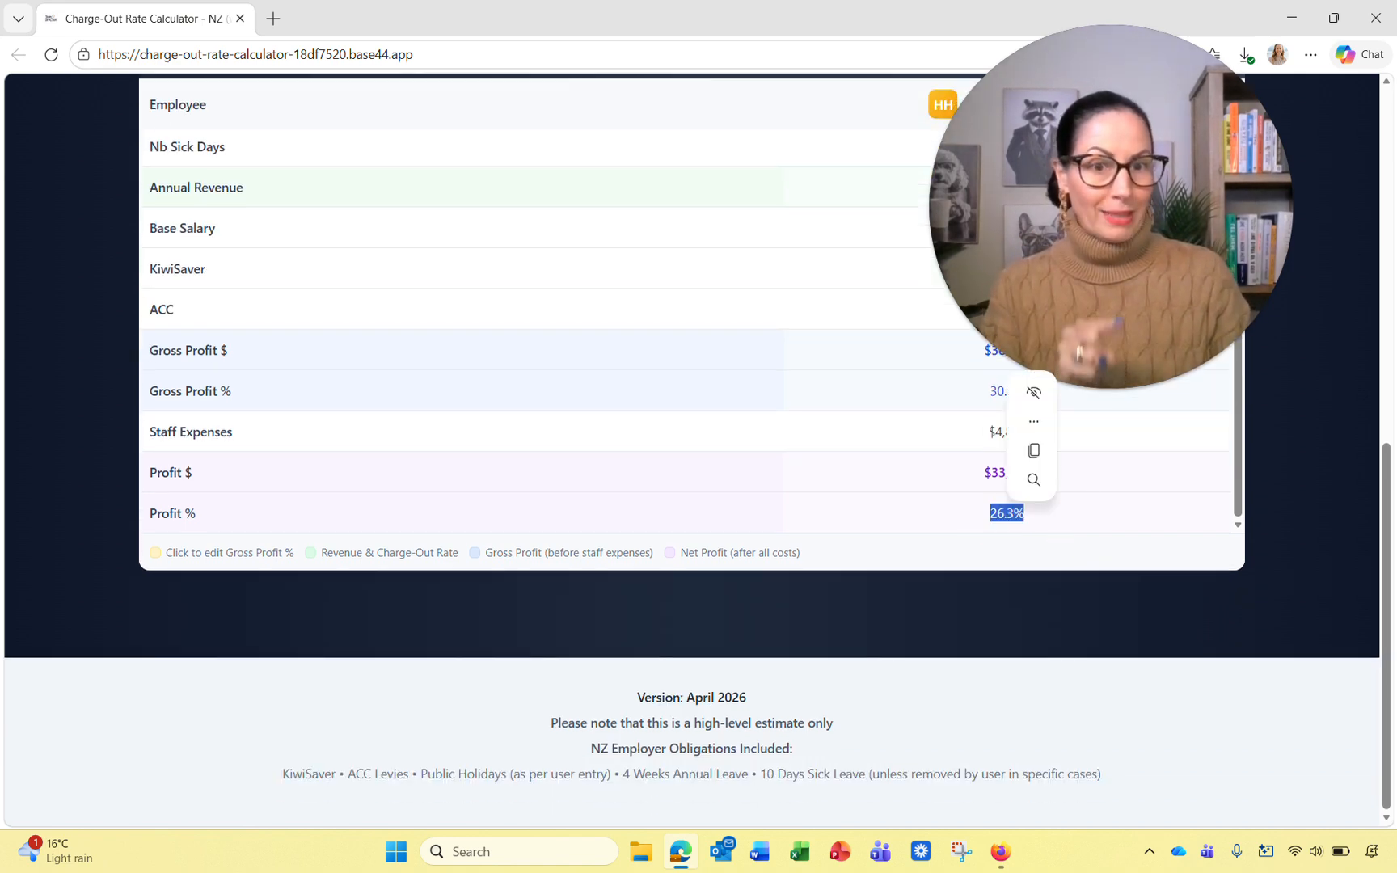
scroll(684, 323, up, 1)
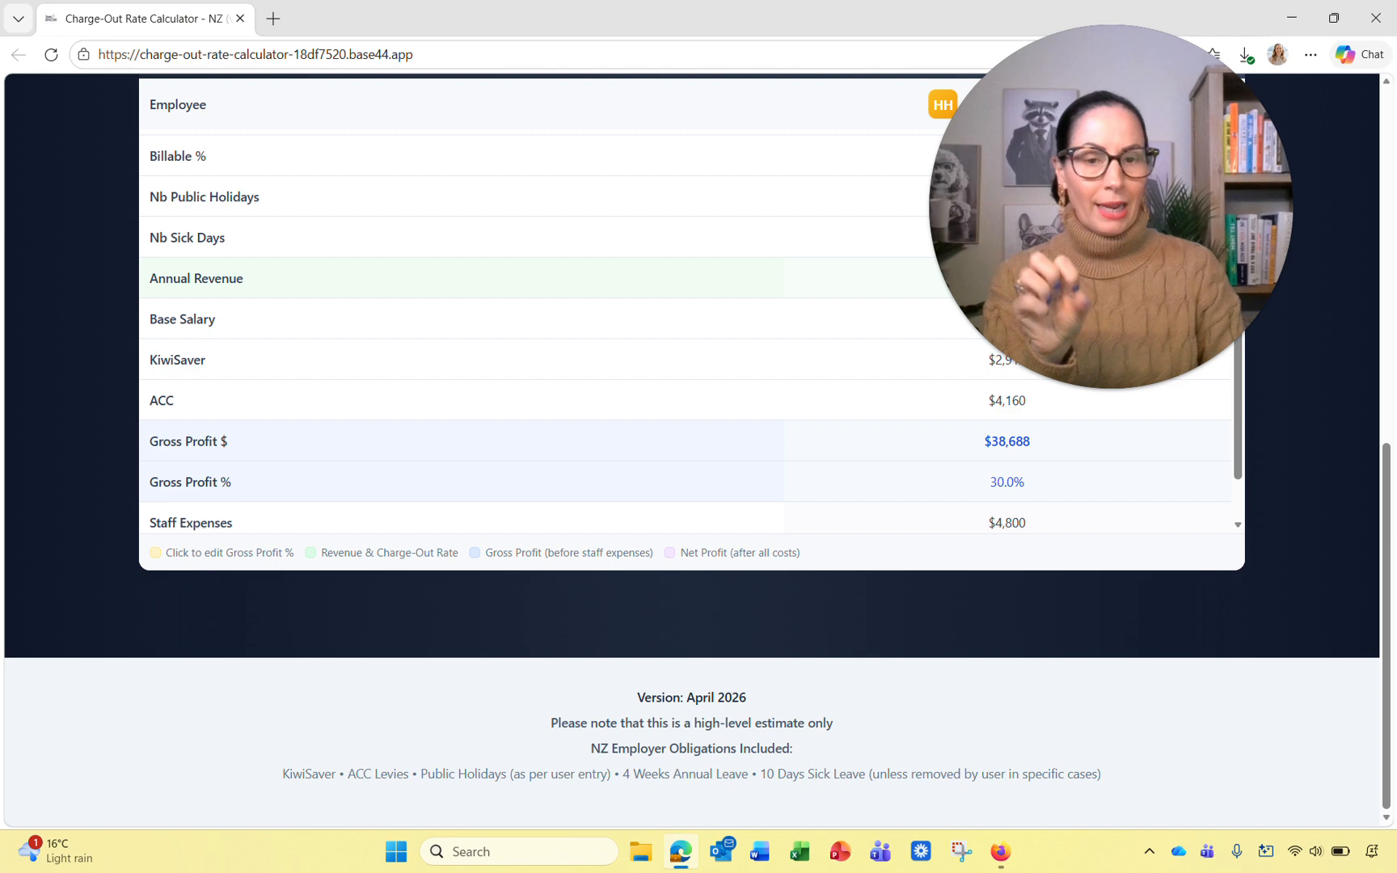
click(1006, 482)
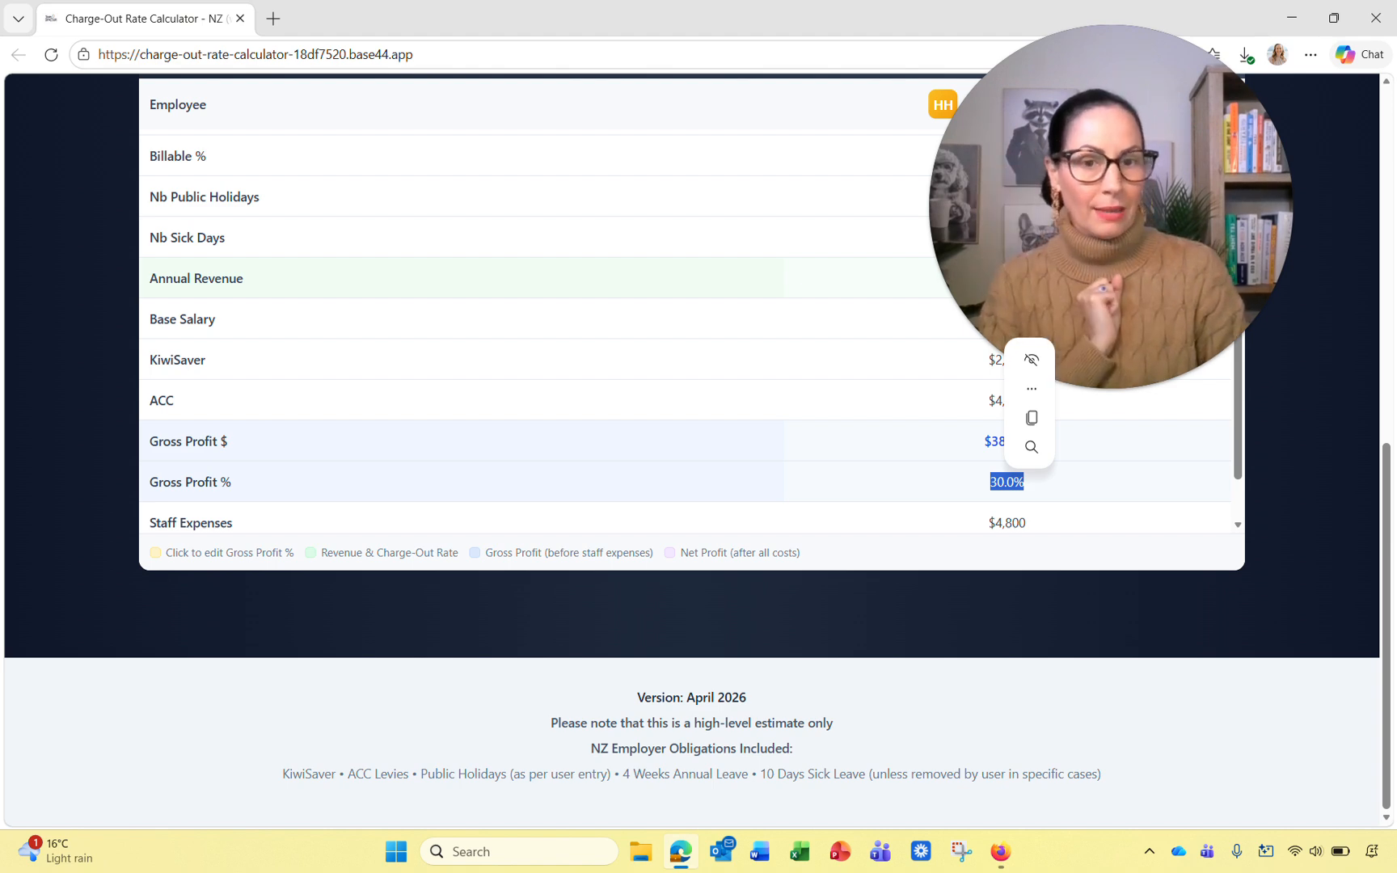
scroll(687, 308, down, 1)
double_click(980, 430)
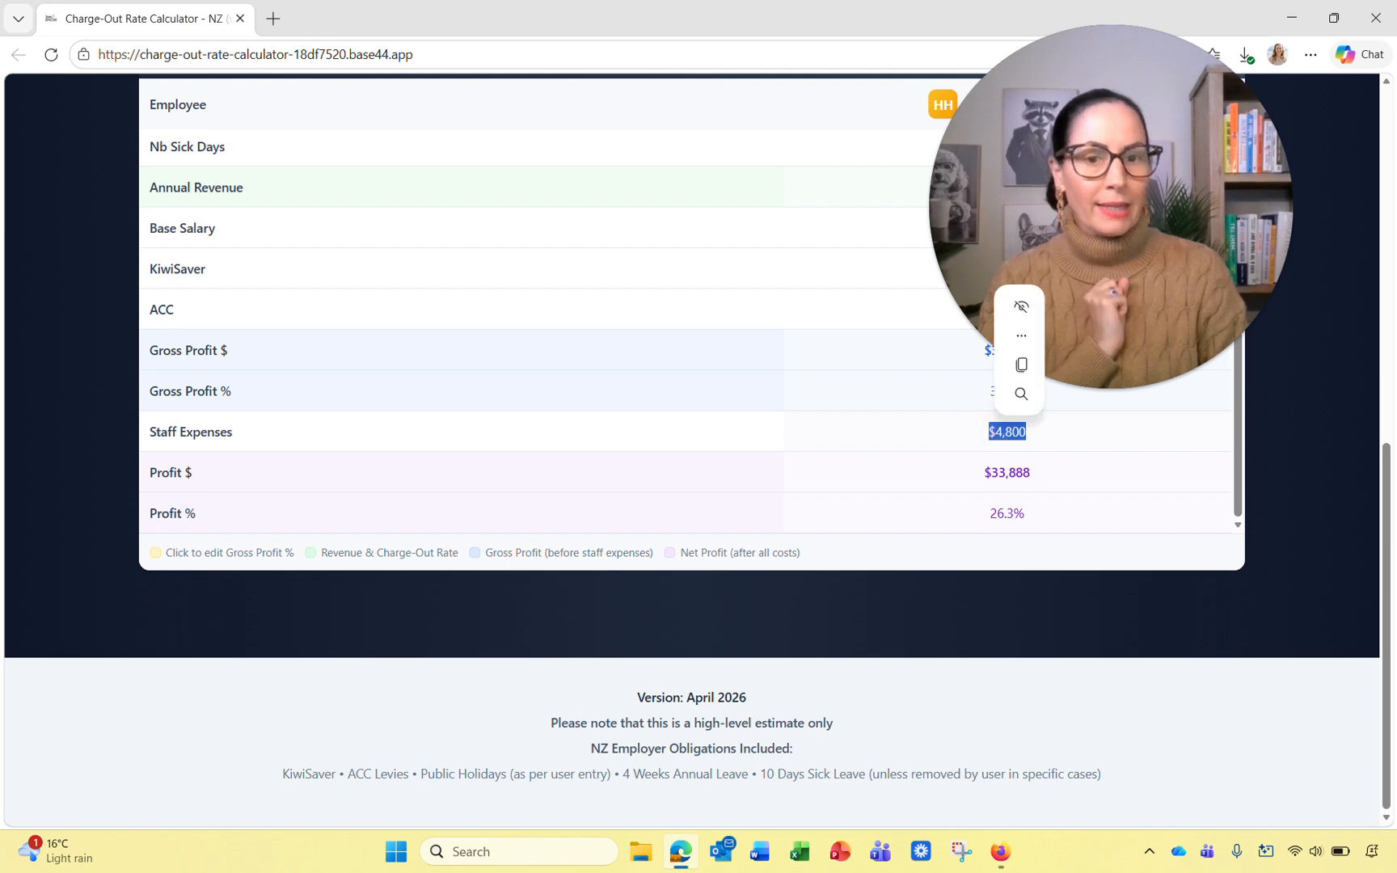
double_click(978, 513)
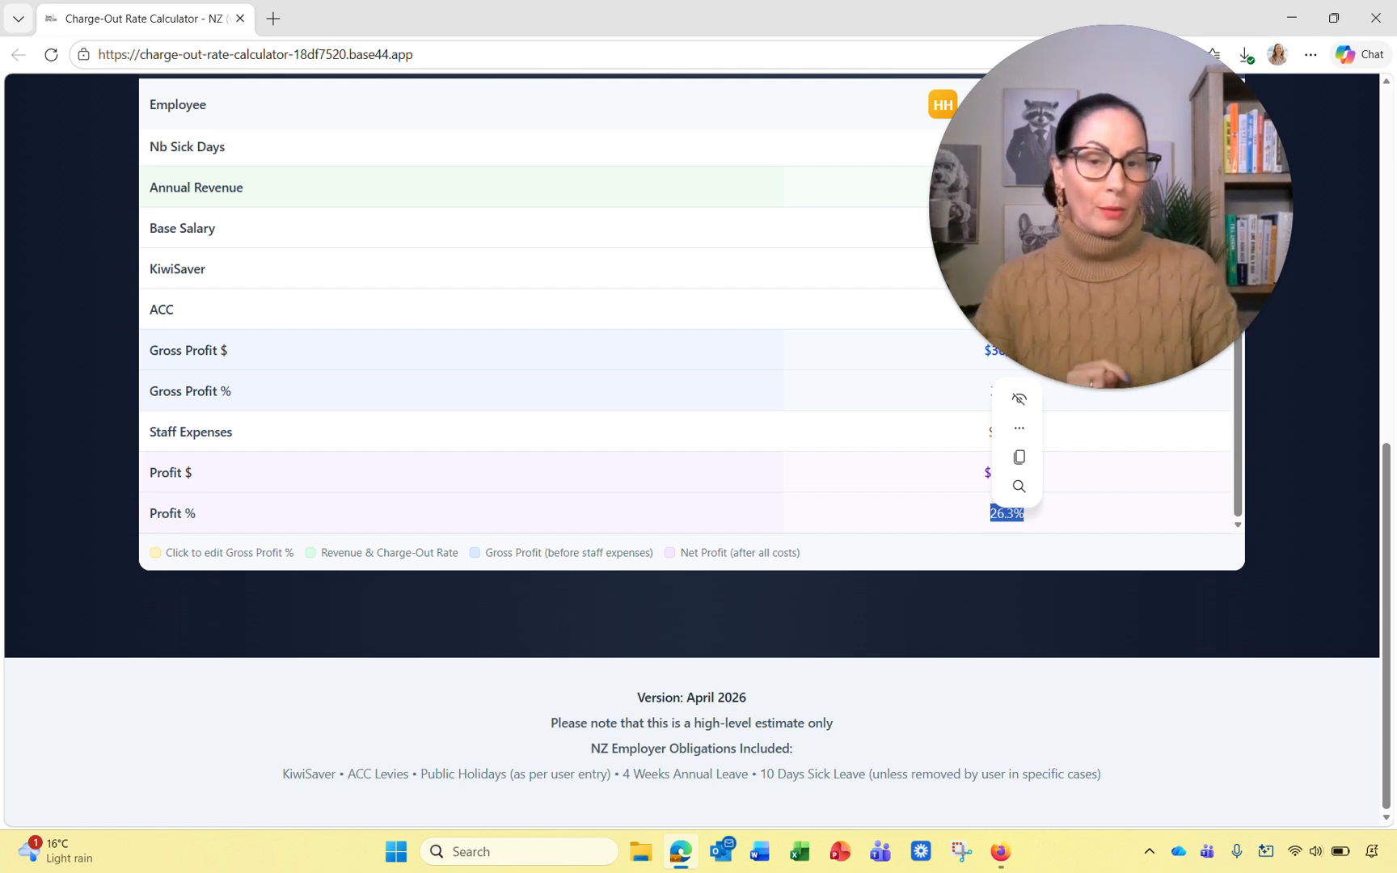
scroll(688, 324, up, 15)
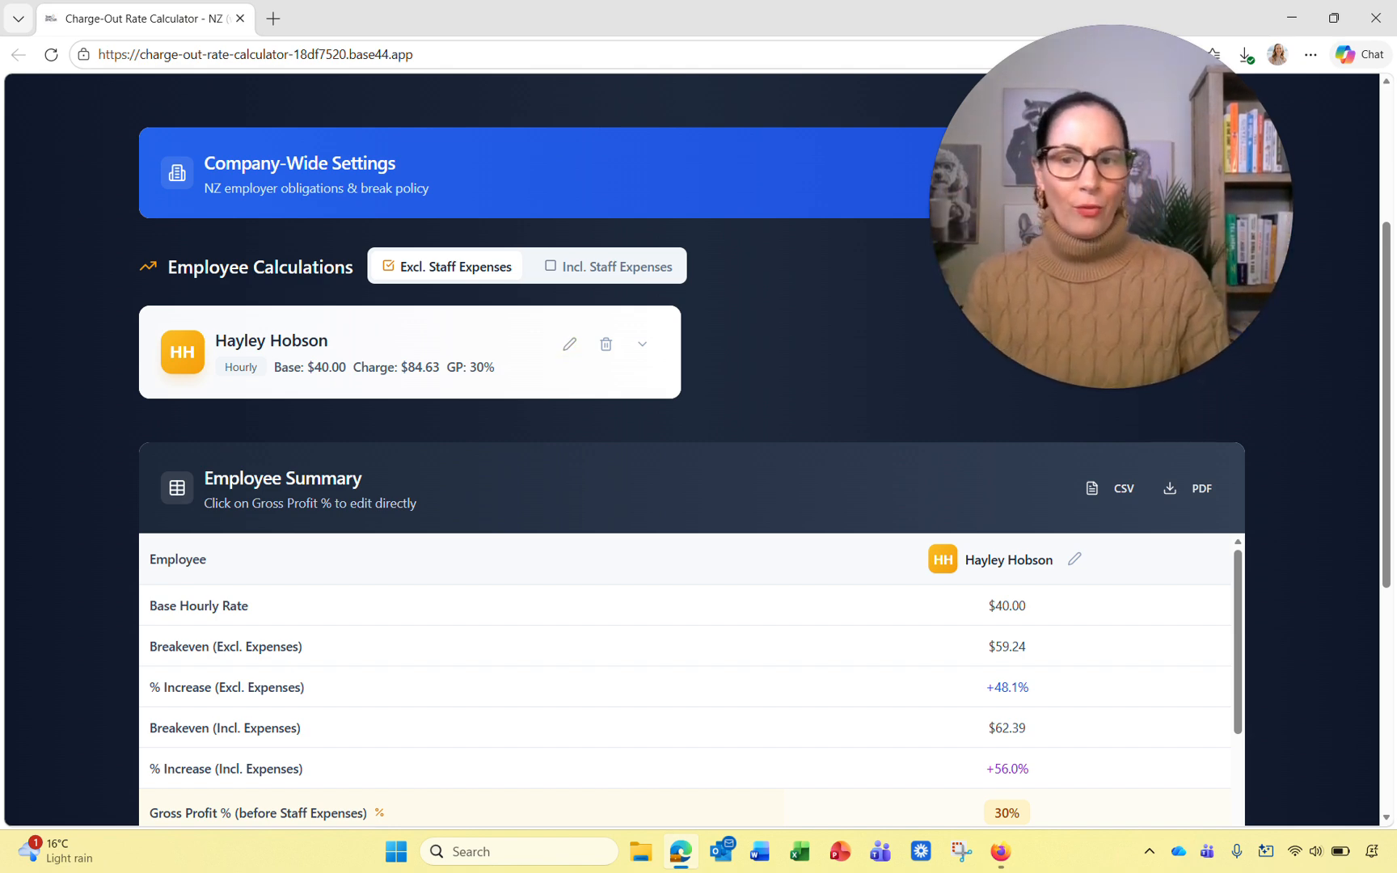
Step: Include staff expenses so the employee's charge-out rate becomes $89.13
click(608, 266)
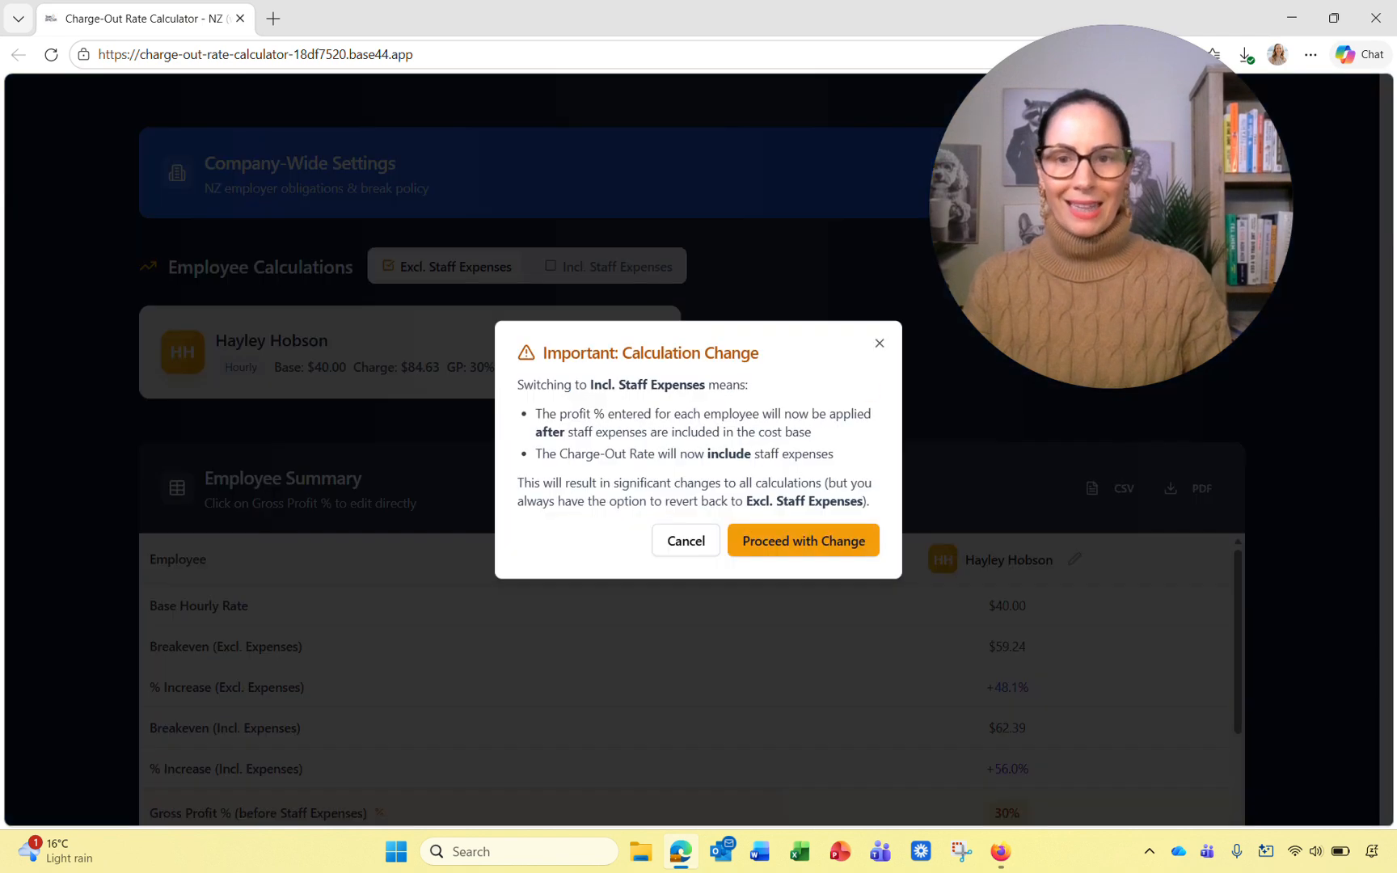
click(816, 537)
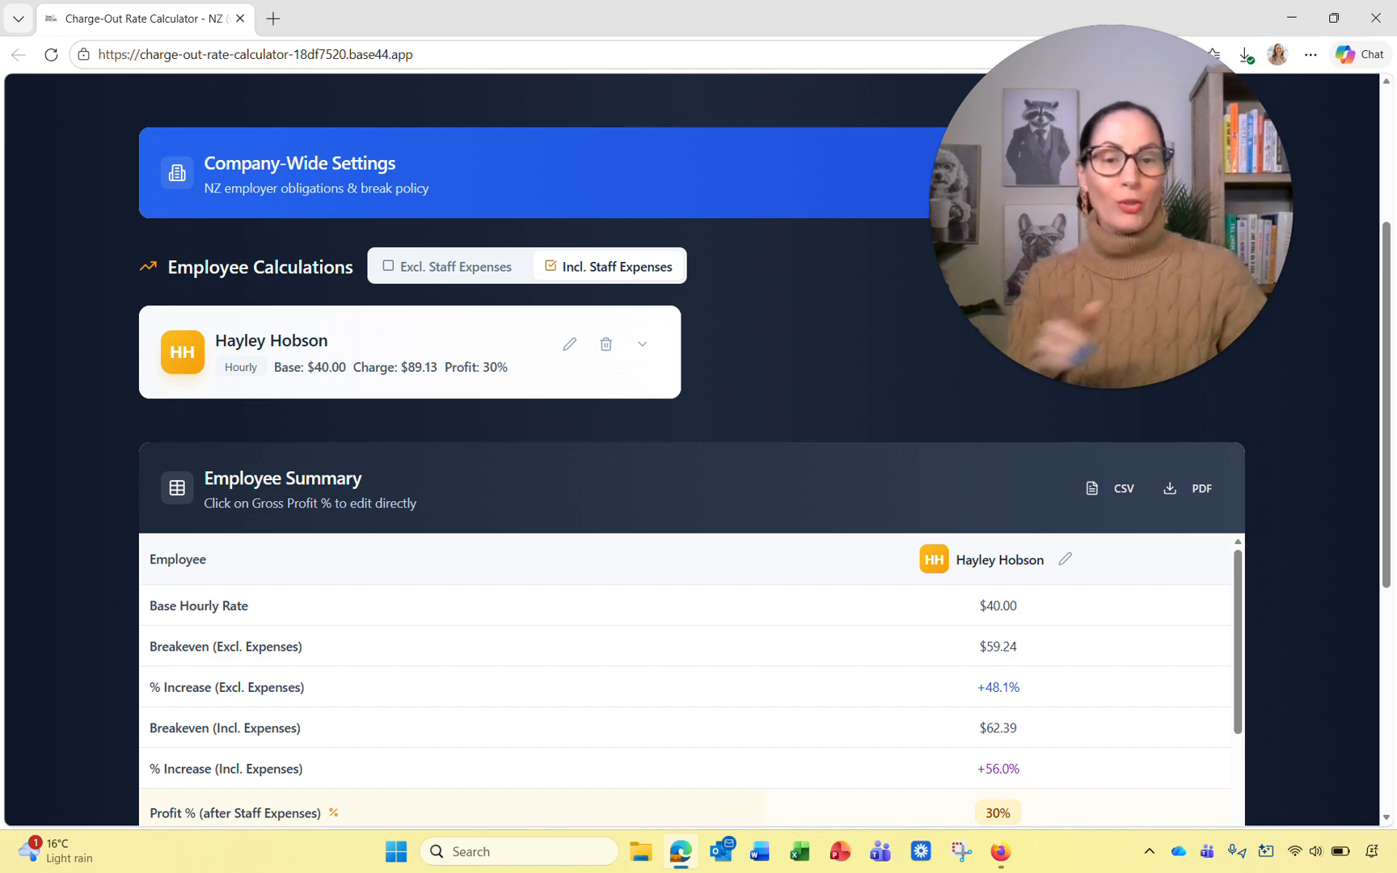
scroll(684, 695, down, 3)
scroll(693, 445, down, 5)
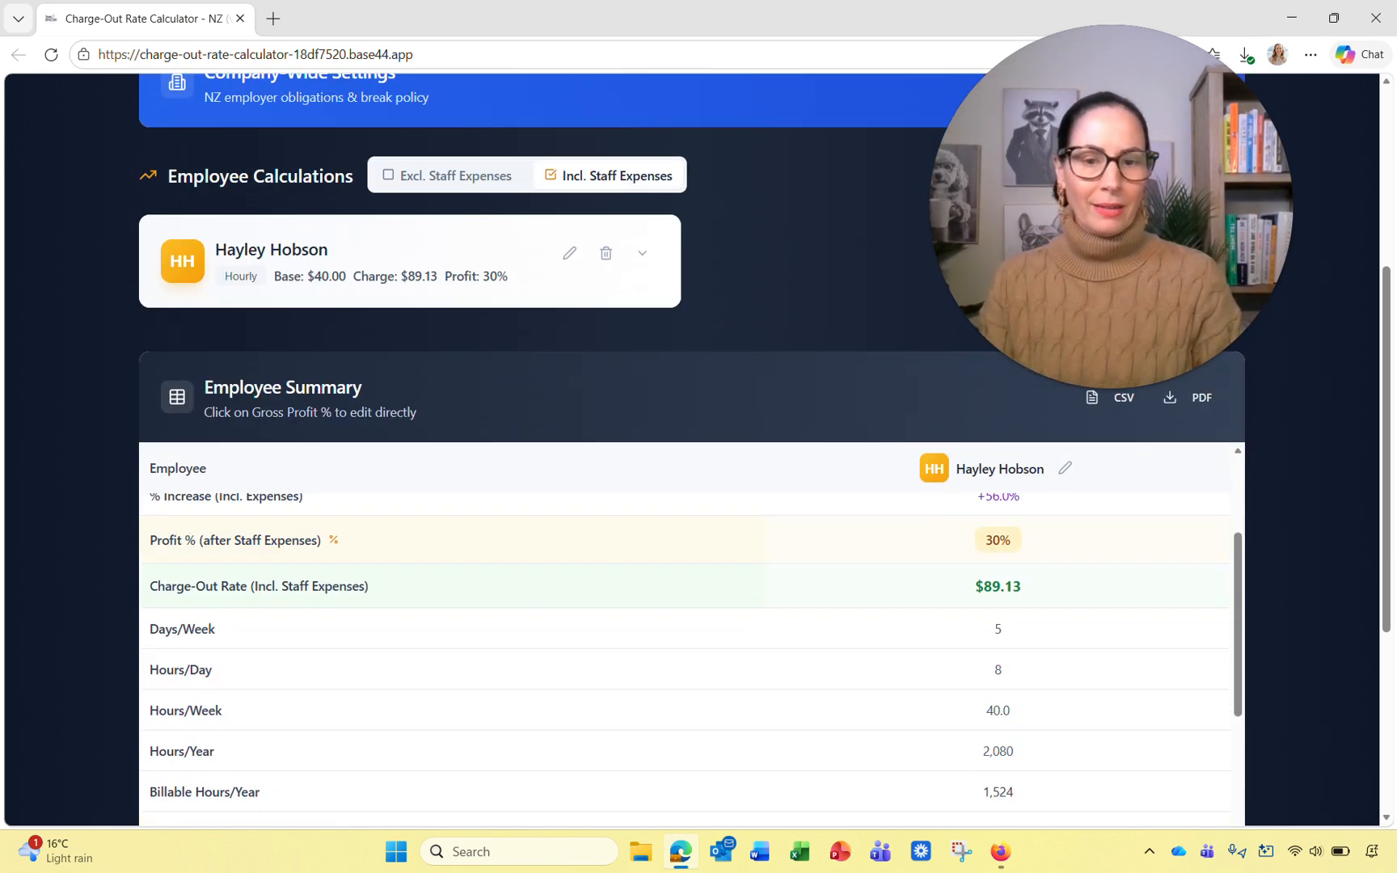
scroll(684, 420, down, 3)
scroll(692, 420, down, 3)
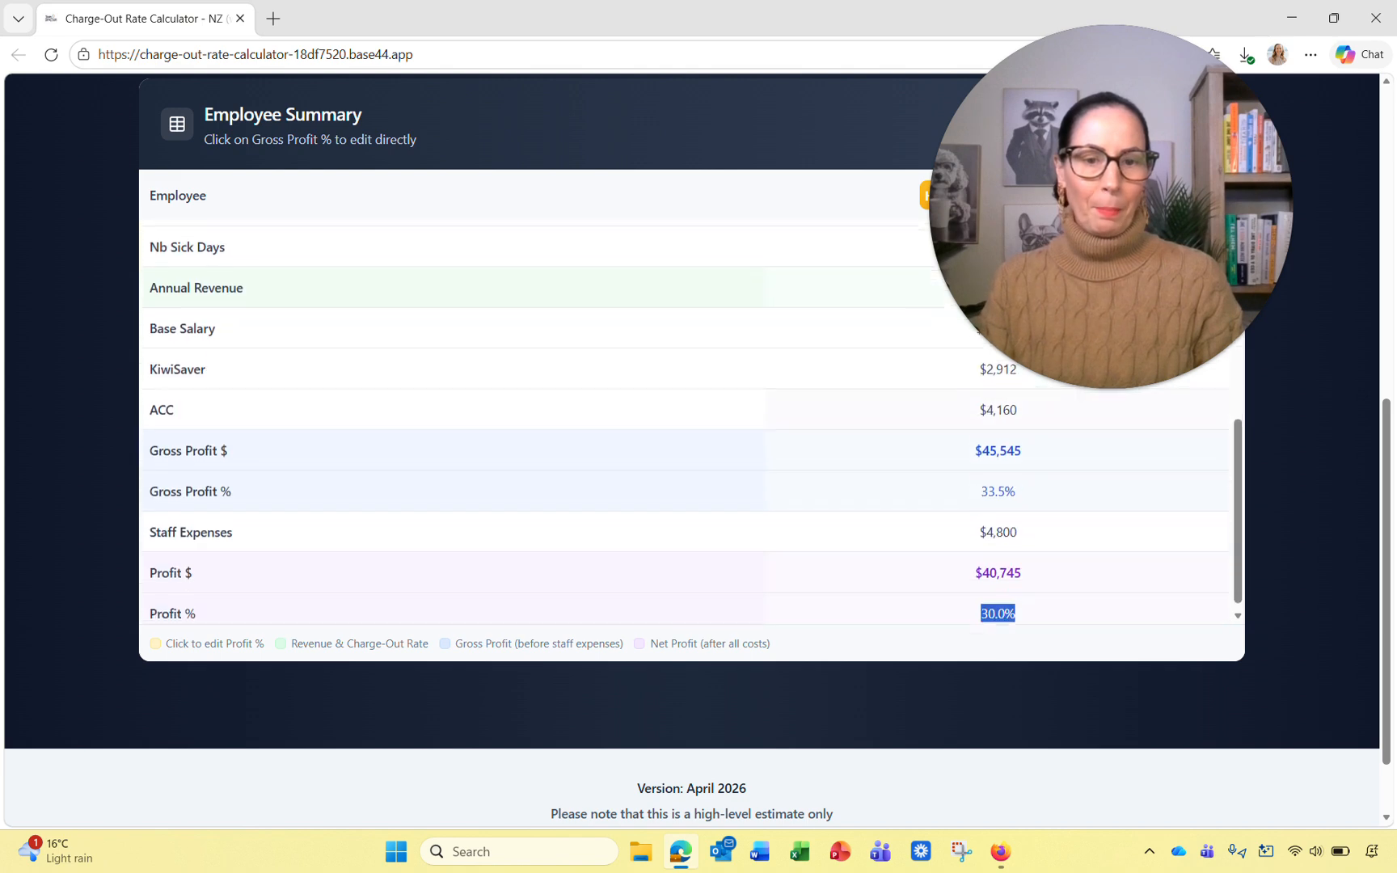
scroll(692, 420, up, 2)
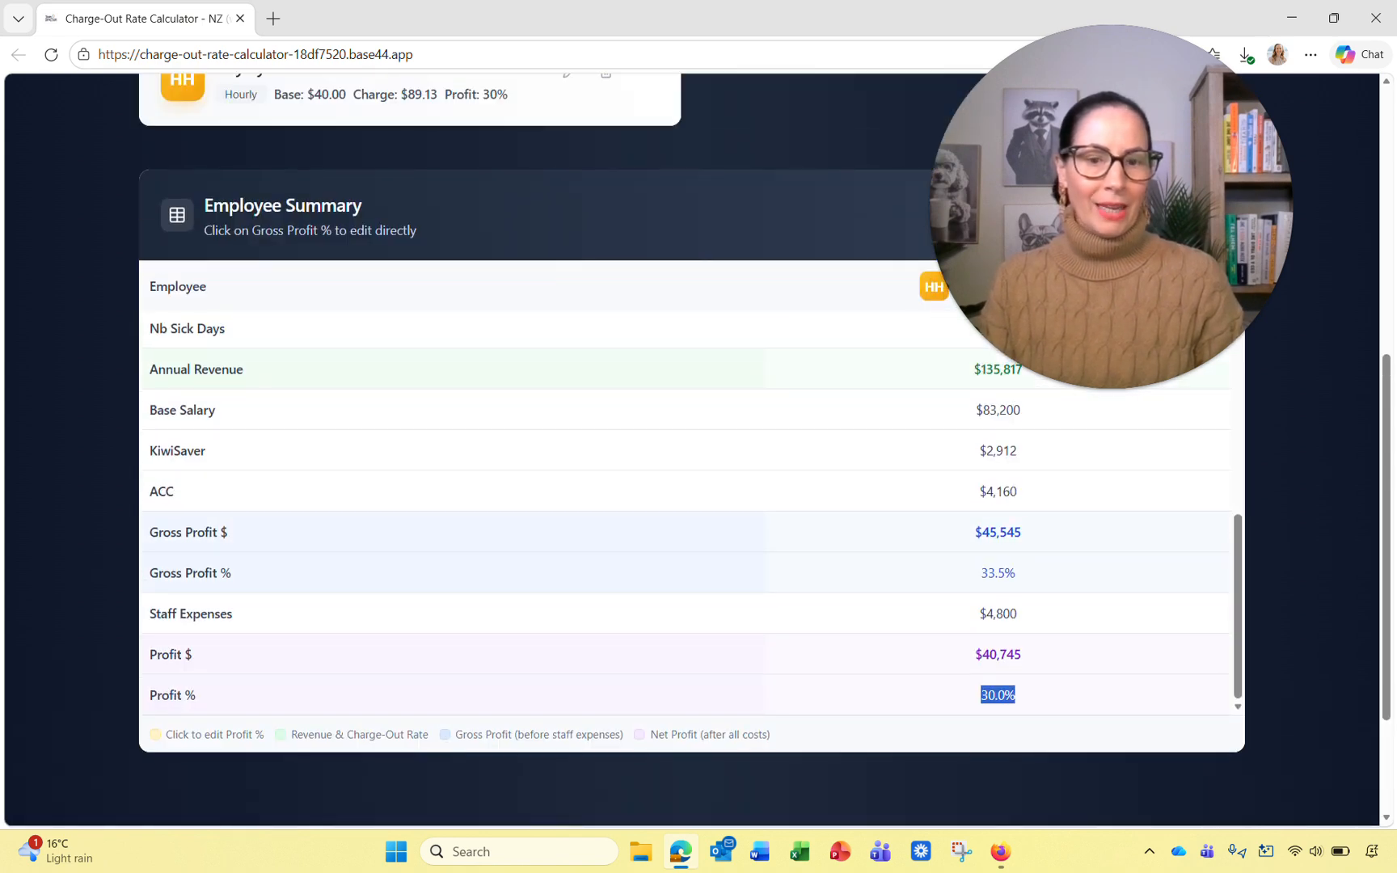
Step: Highlight the resulting 30% net profit and 33.5% Gross Profit % values in the summary
click(1001, 697)
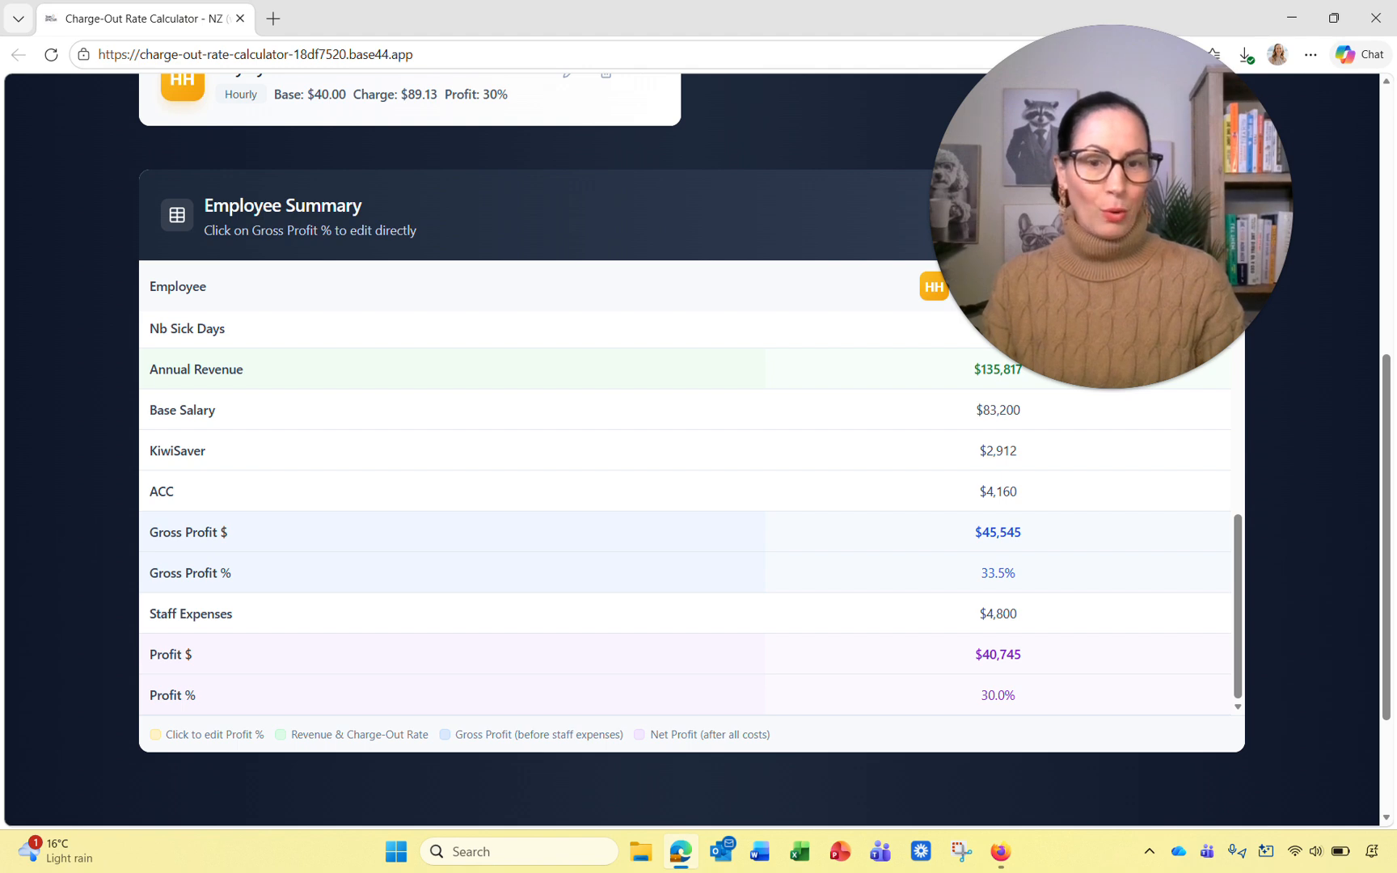
scroll(684, 501, up, 2)
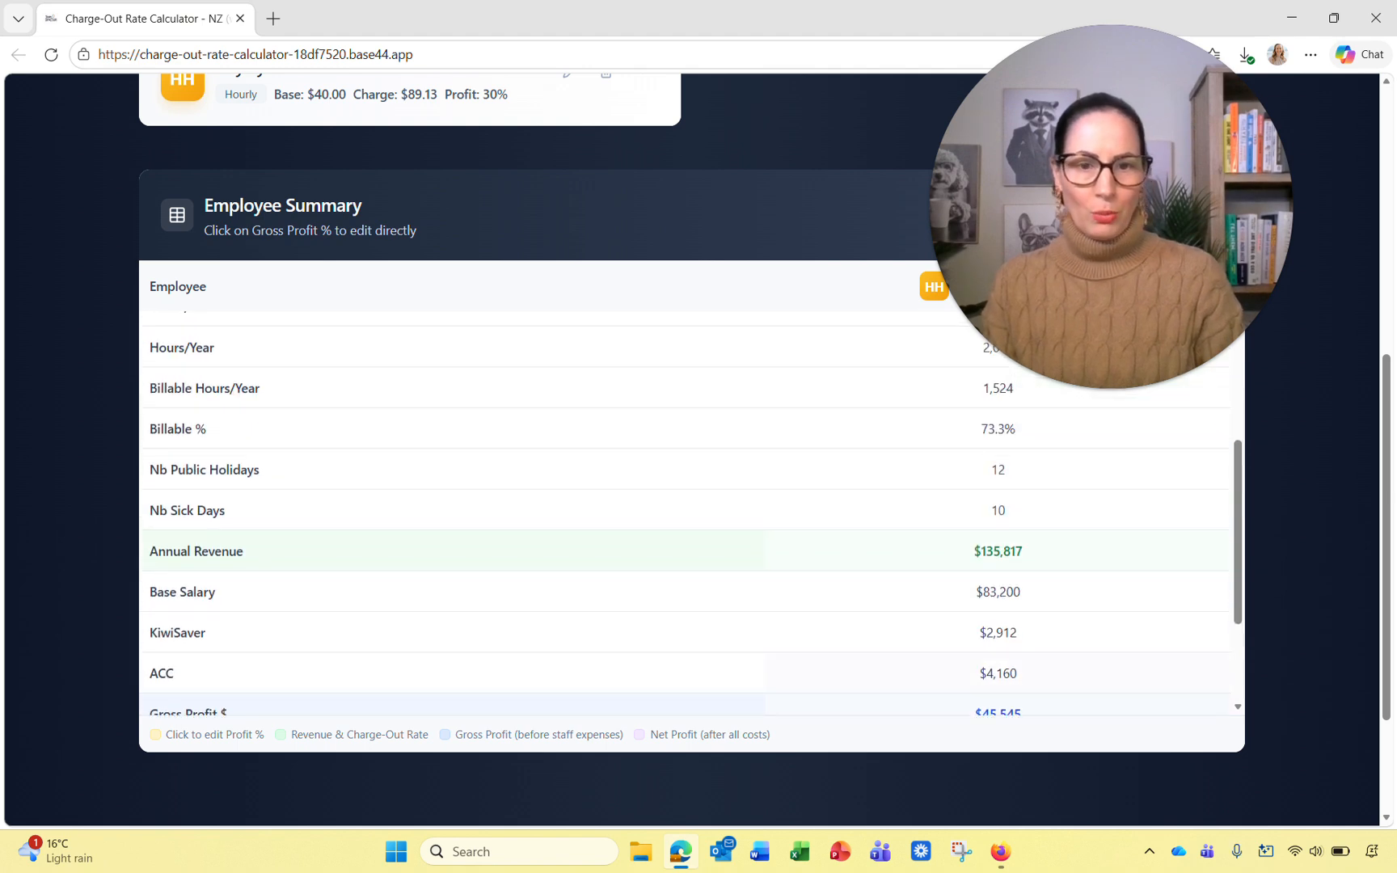
scroll(684, 501, up, 1)
scroll(684, 501, down, 2)
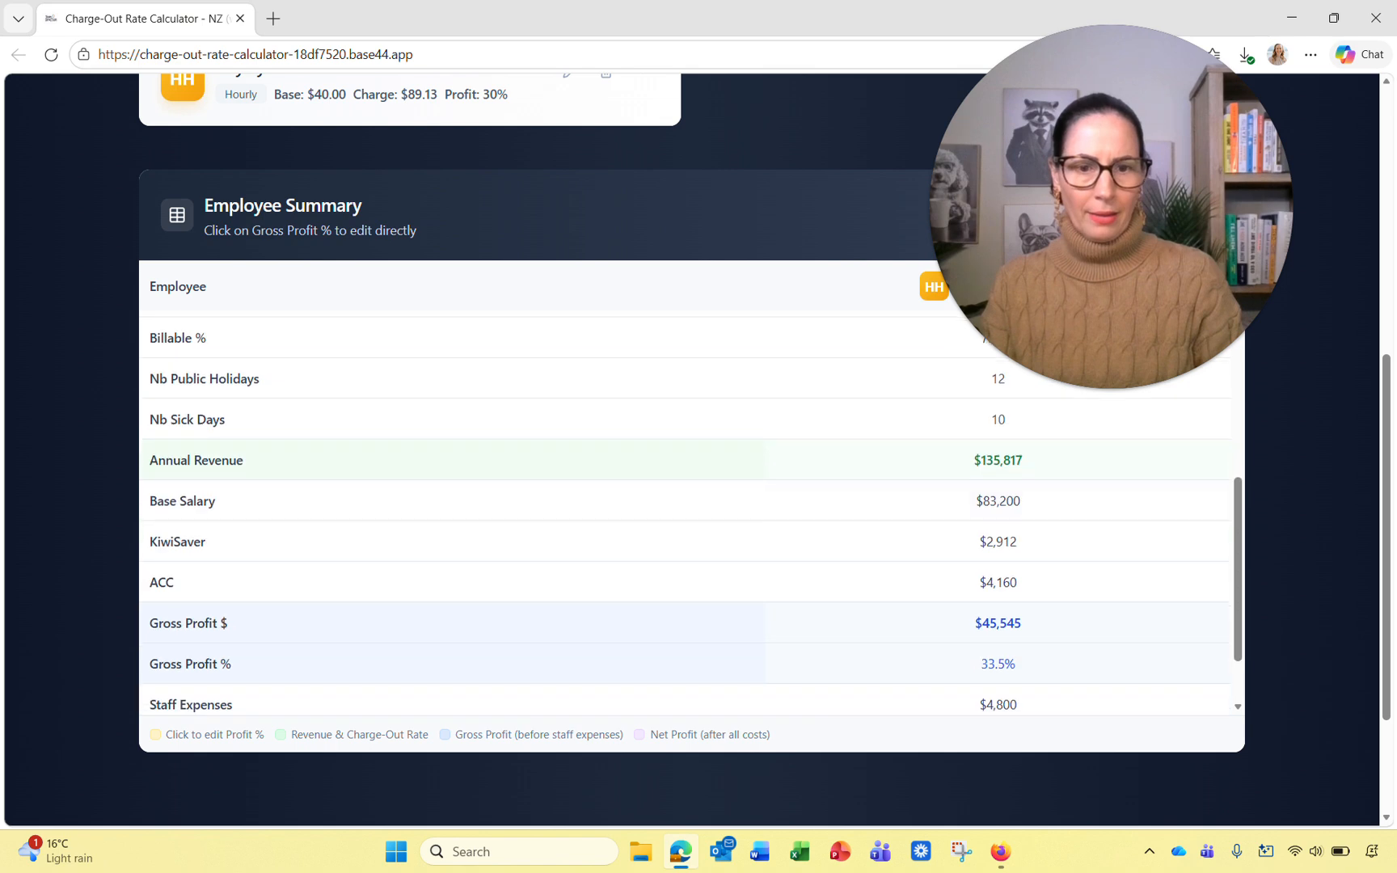
drag(981, 664, 1054, 664)
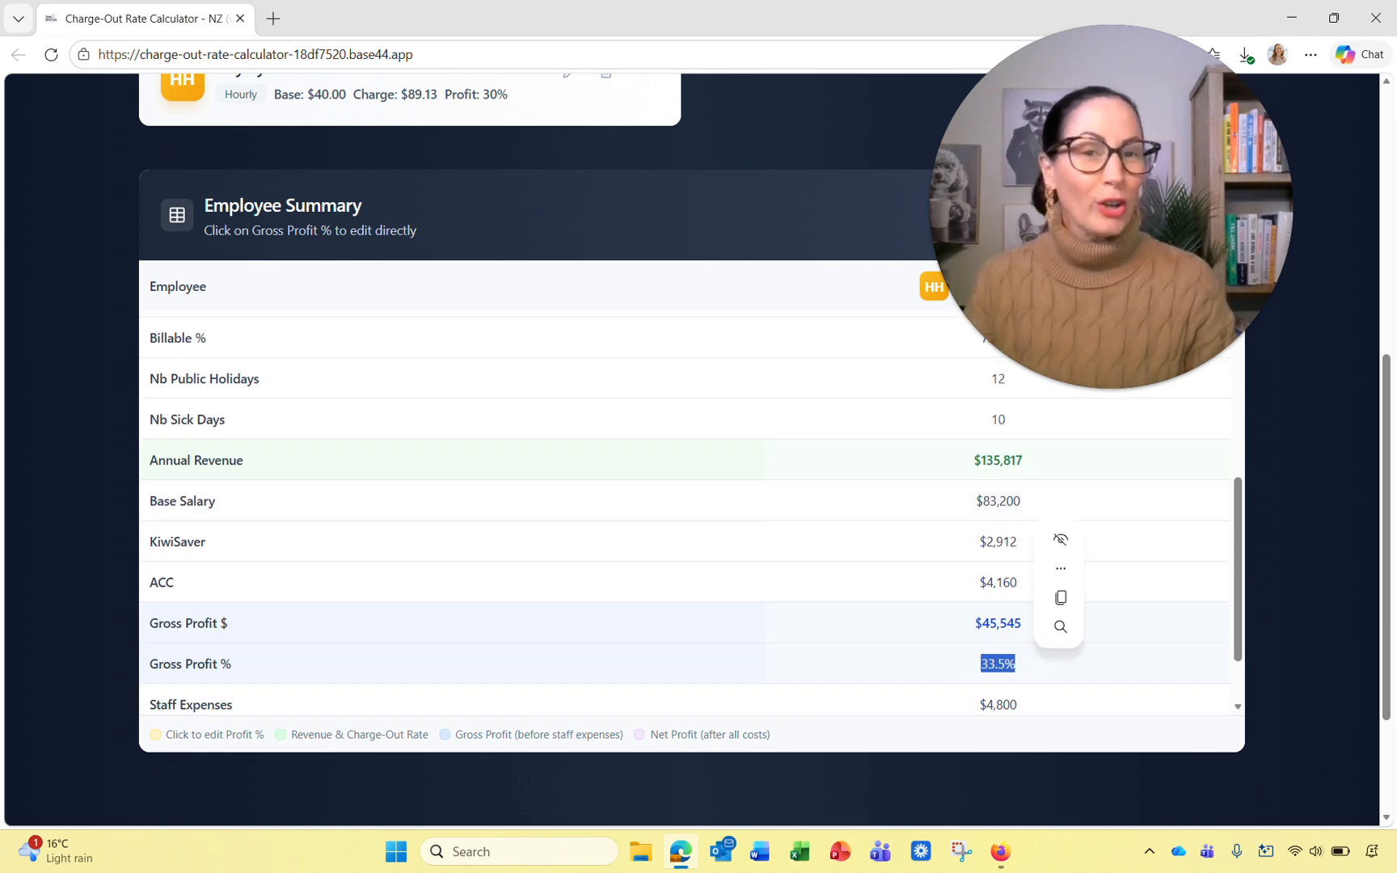
scroll(972, 695, down, 2)
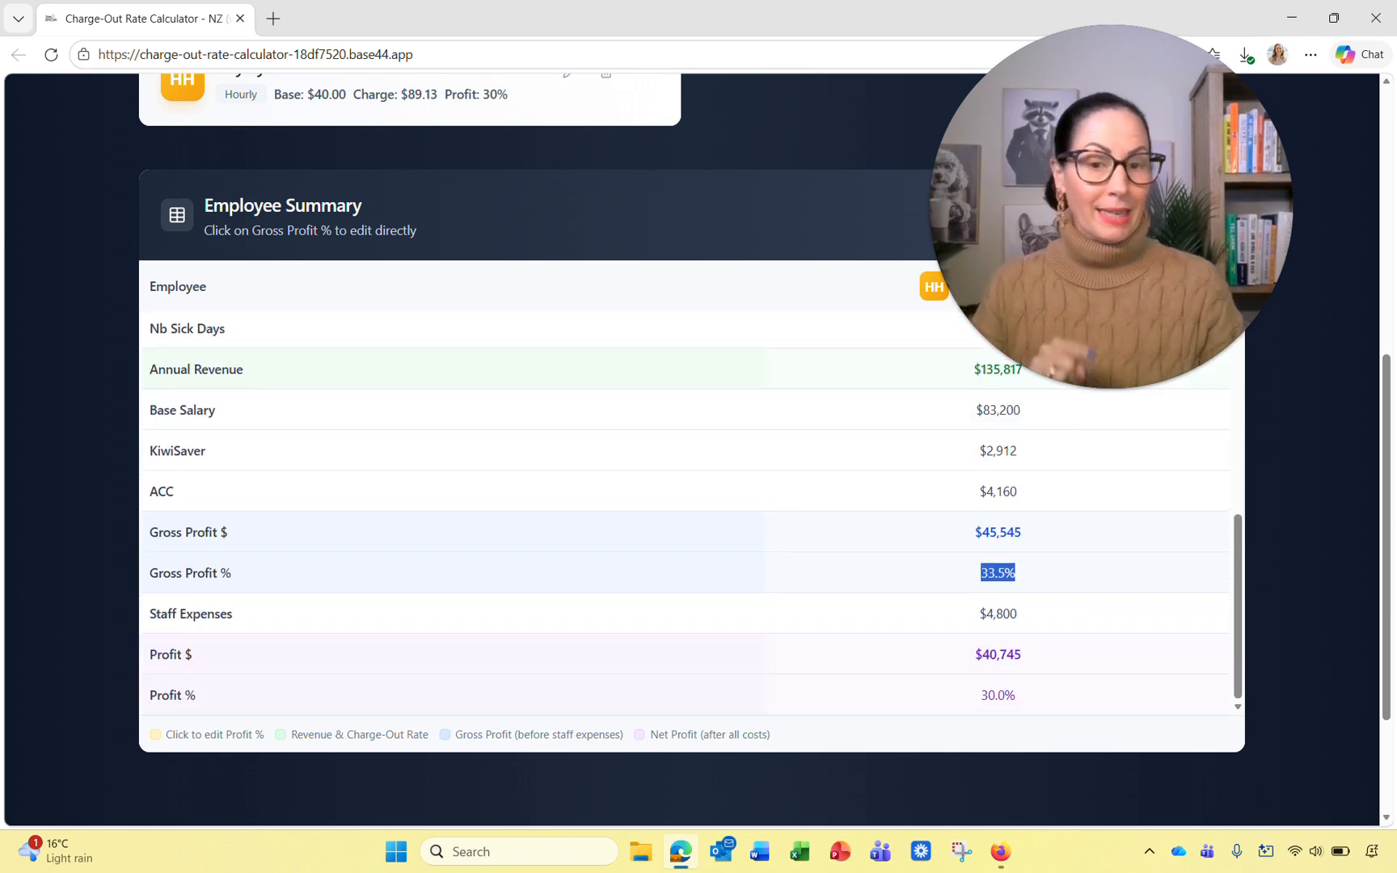
click(971, 699)
drag(972, 699, 1017, 696)
scroll(1017, 697, up, 3)
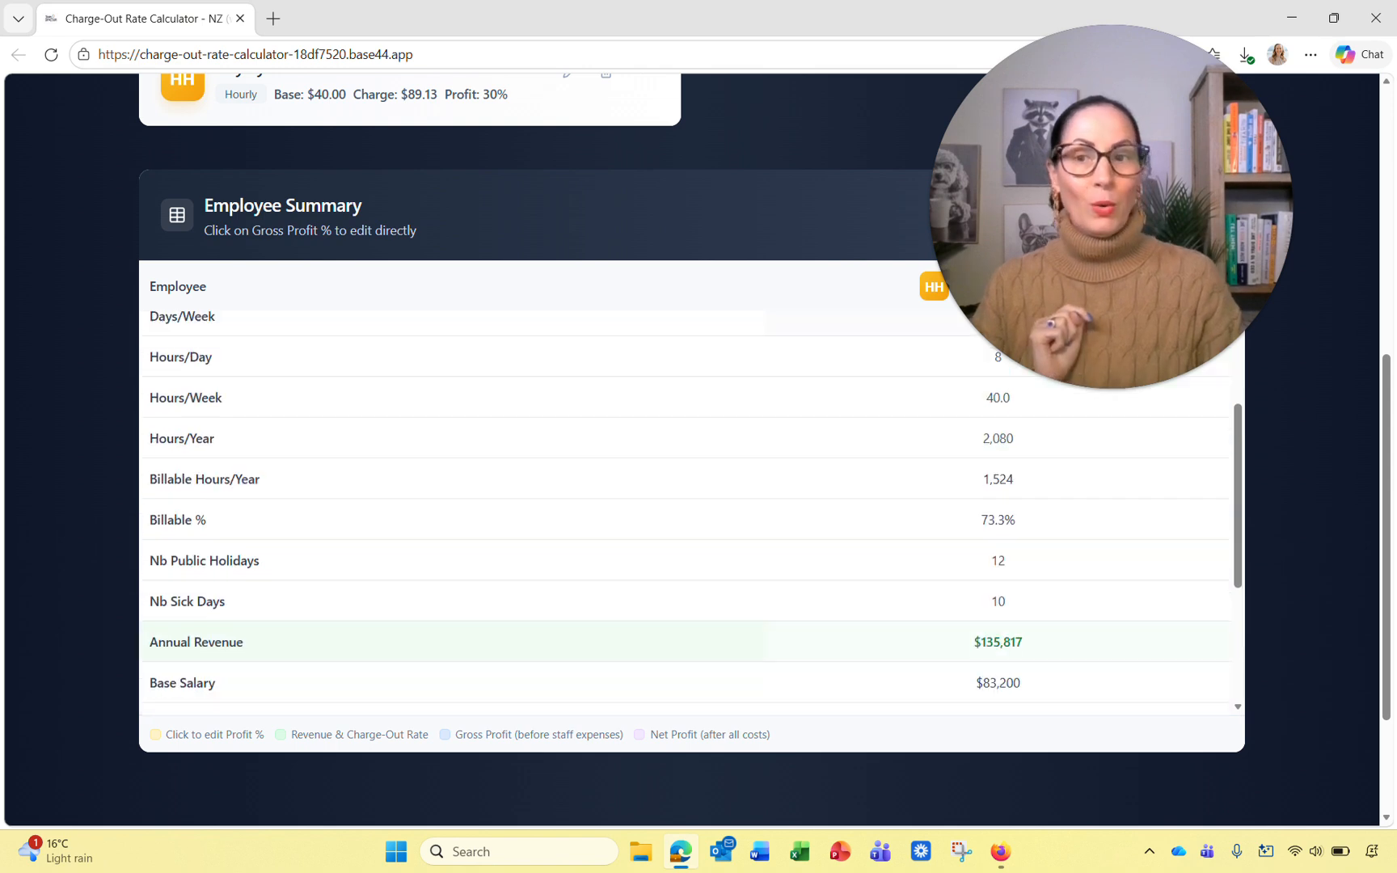
scroll(692, 453, up, 3)
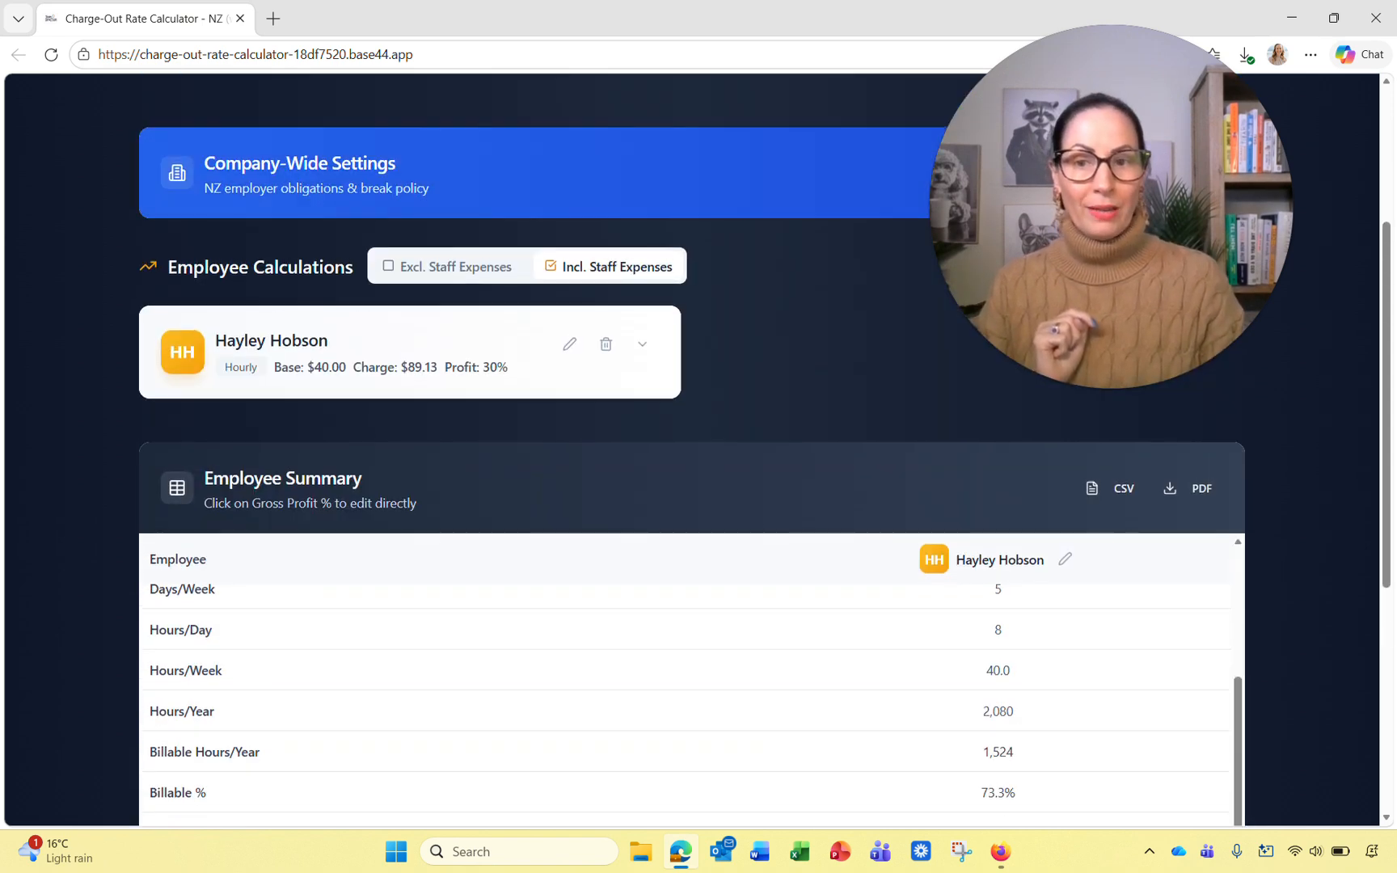